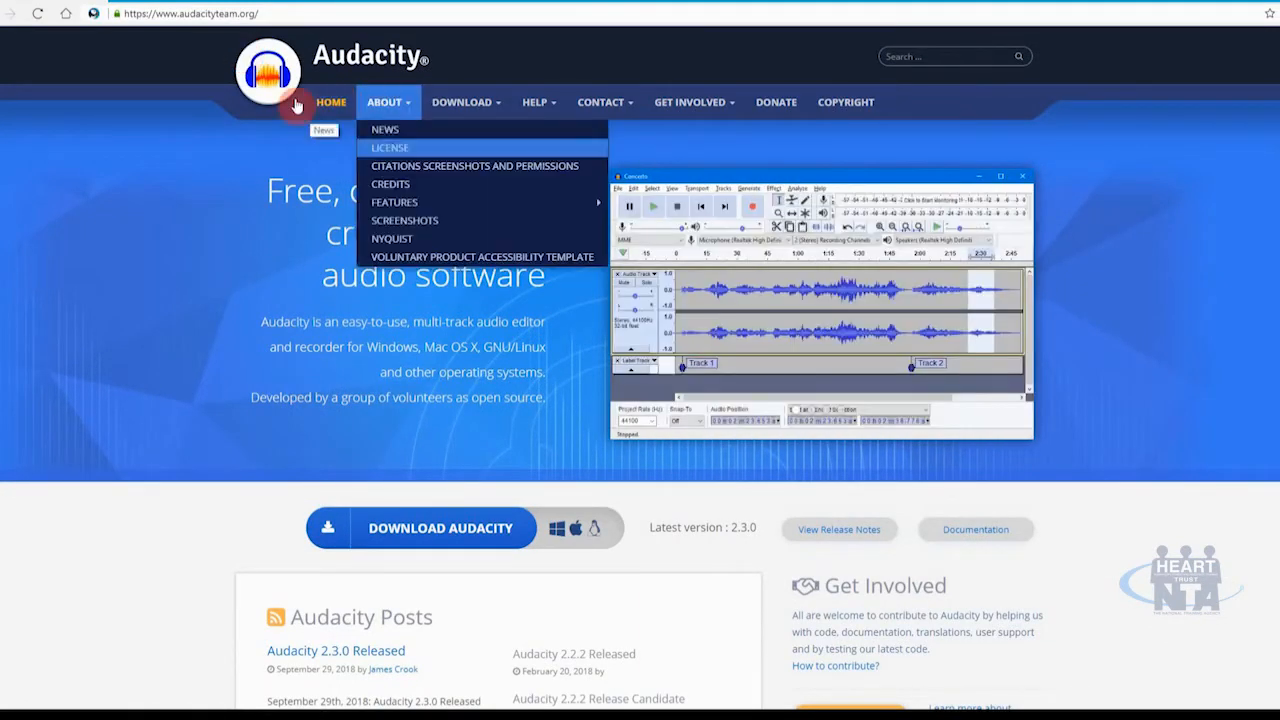
# Step: Open the Windows download page on audacityteam.org and choose the Audacity 2.3.0 installer
pyautogui.moveTo(428, 112)
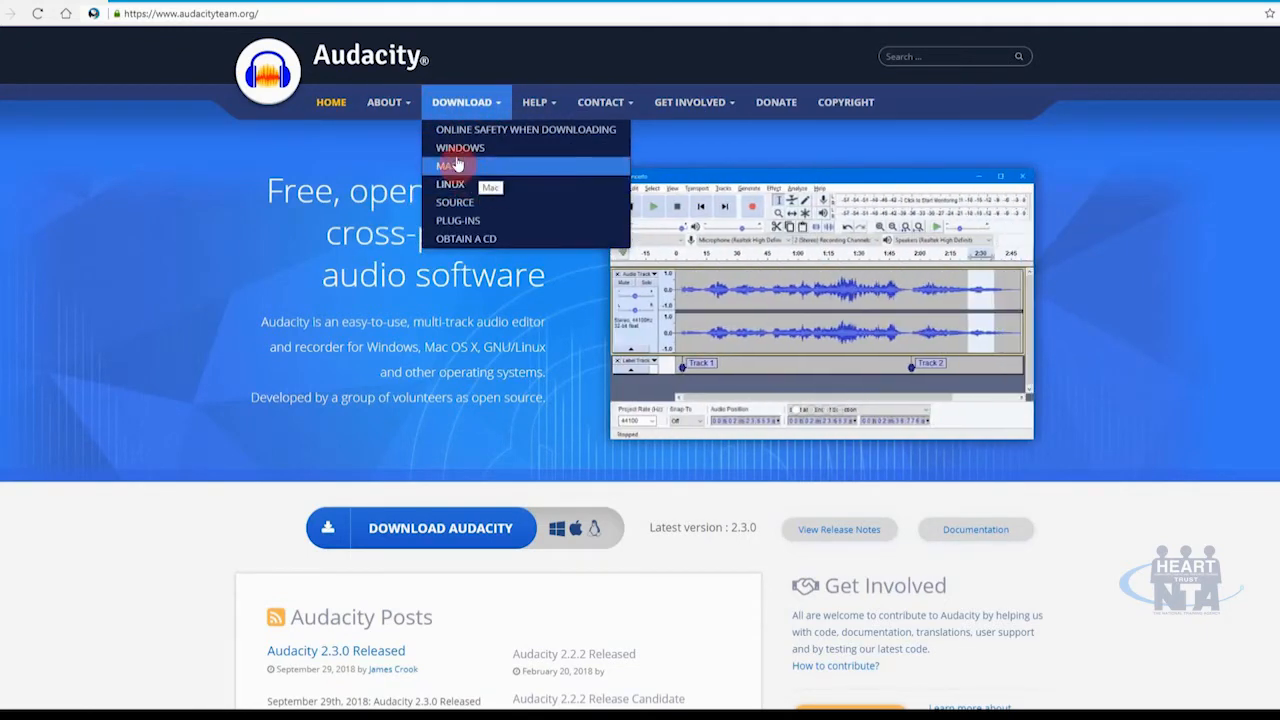
pyautogui.click(458, 104)
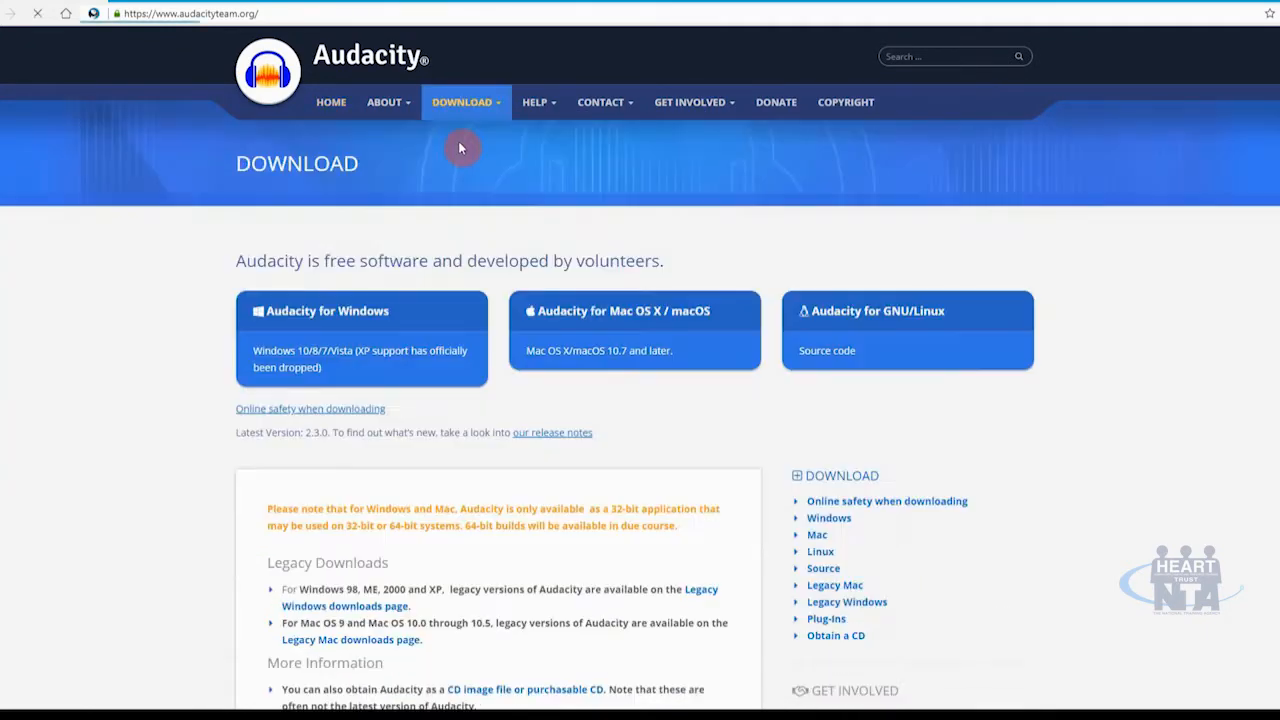
pyautogui.moveTo(458, 104)
pyautogui.click(451, 164)
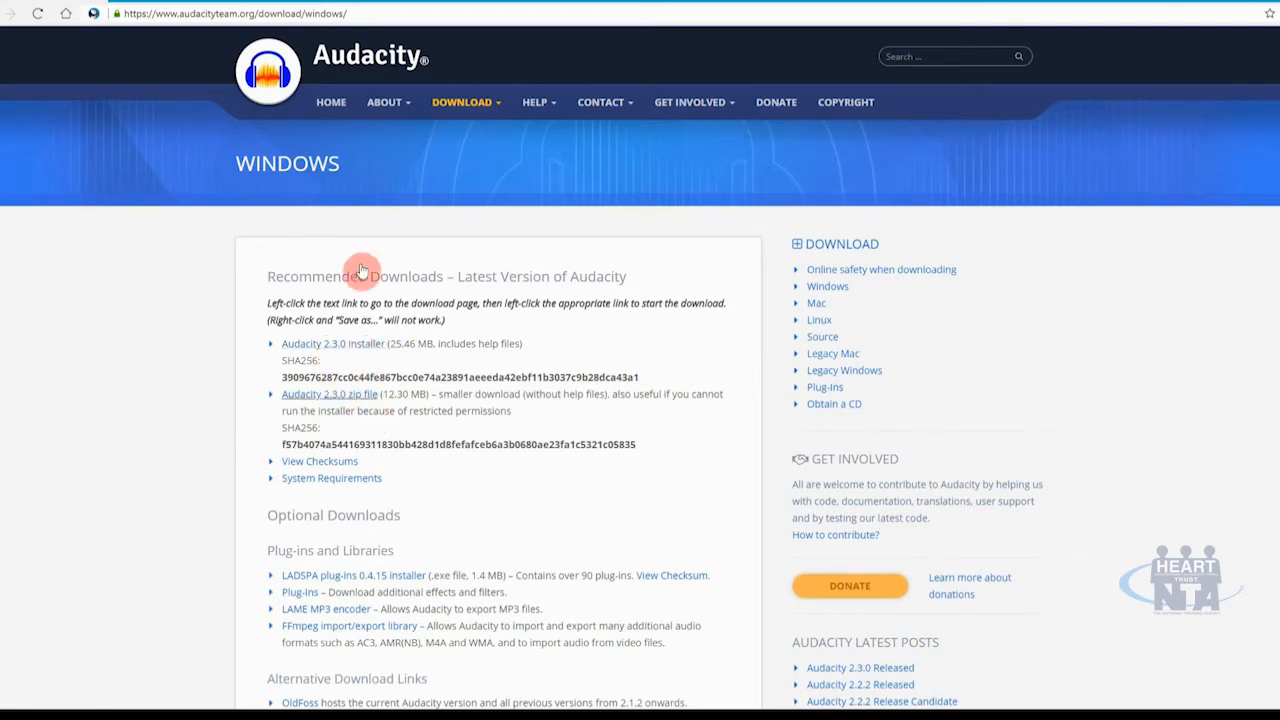
pyautogui.click(340, 345)
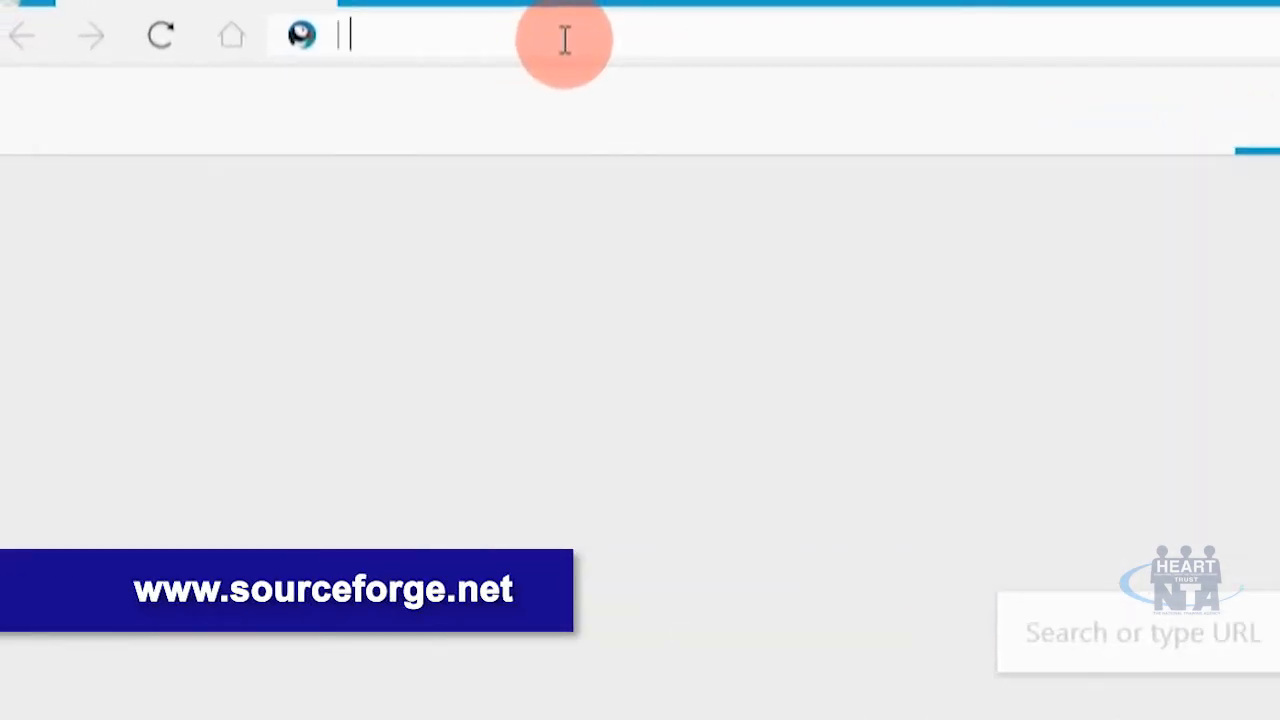
# Step: Go to the website sourceforge.net
pyautogui.write('sourcef')
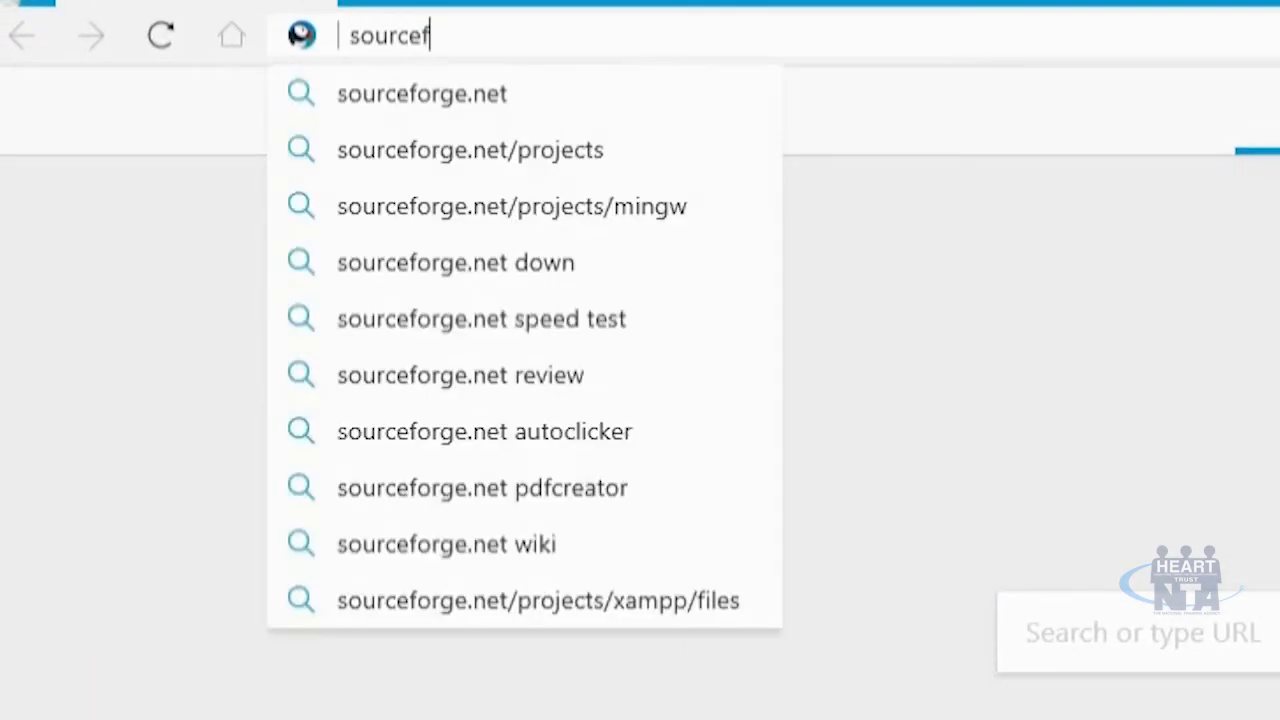
pyautogui.write('orge.n')
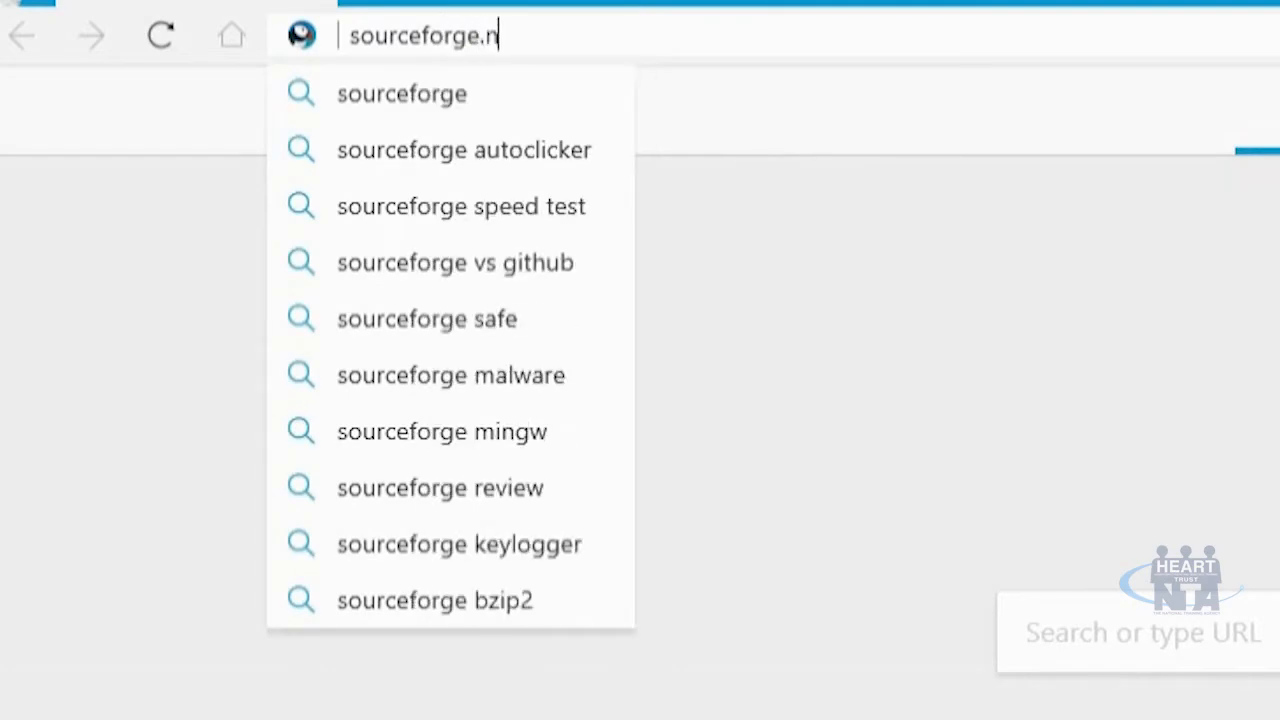
pyautogui.write('et')
pyautogui.press('Return')
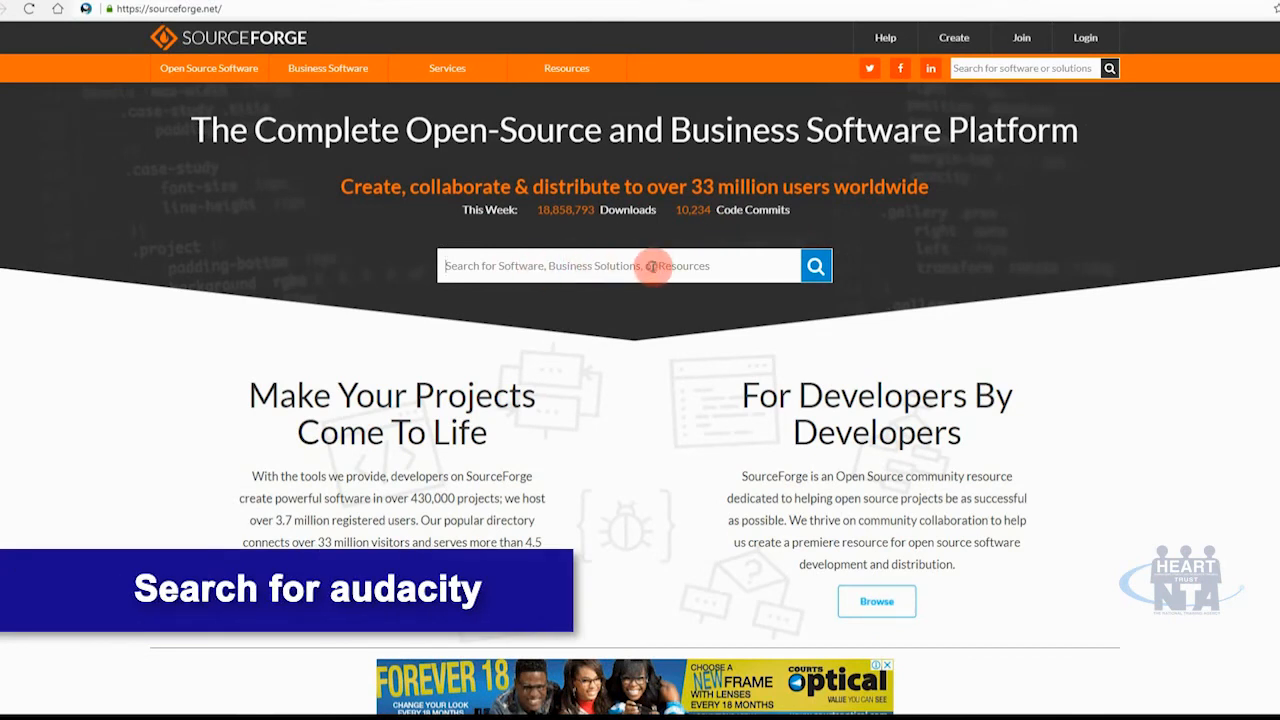
# Step: Search SourceForge for audacity and start the download from the Audacity project page
pyautogui.click(653, 267)
pyautogui.write('audacity')
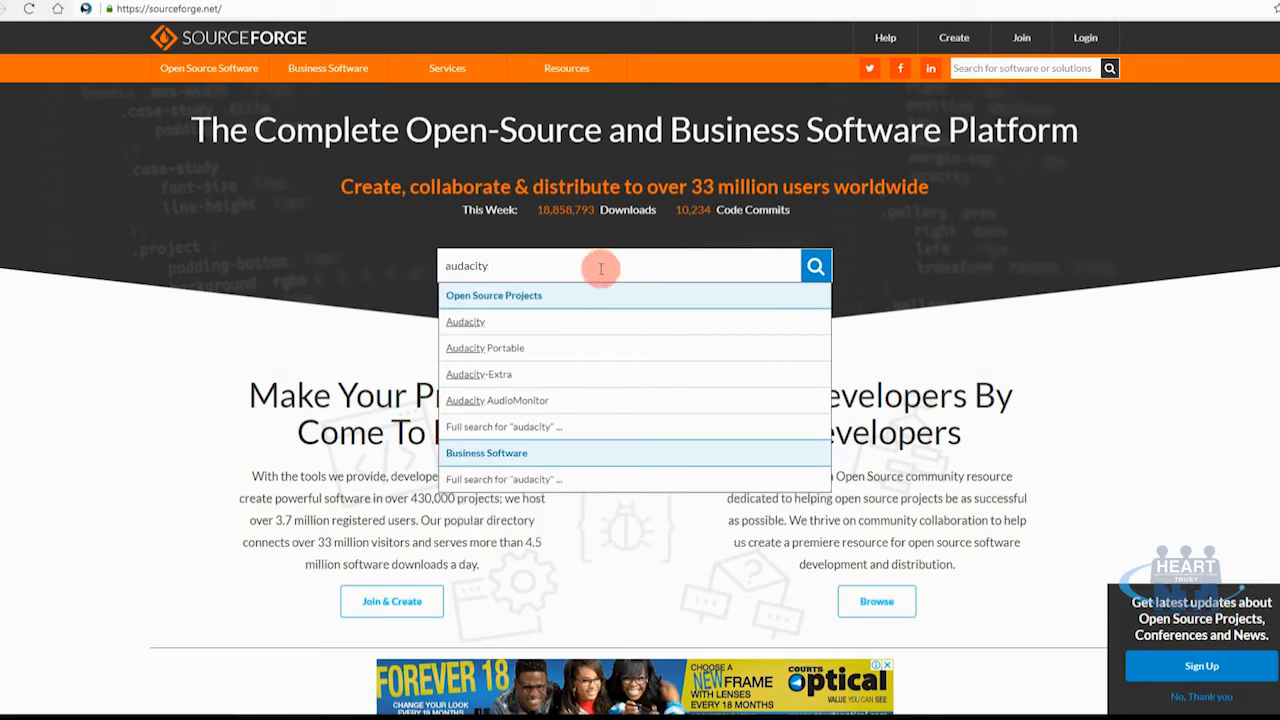
pyautogui.click(472, 322)
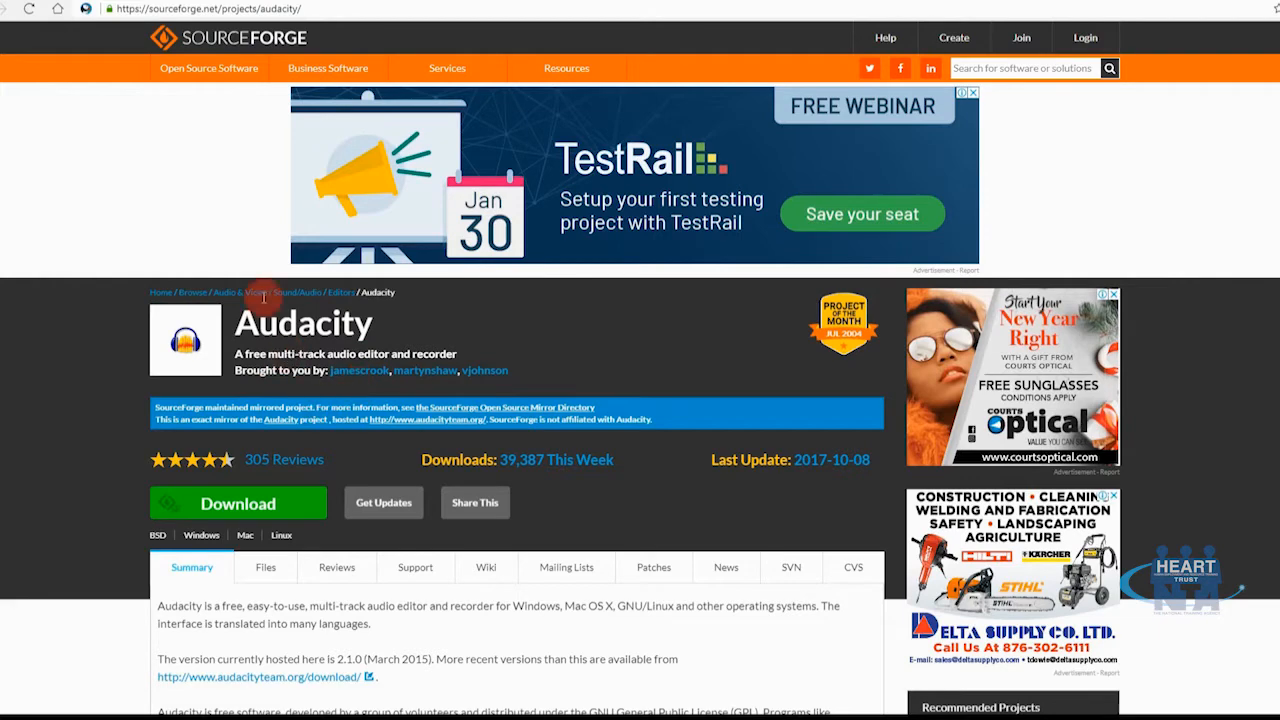
pyautogui.scroll(-2, 310, 360)
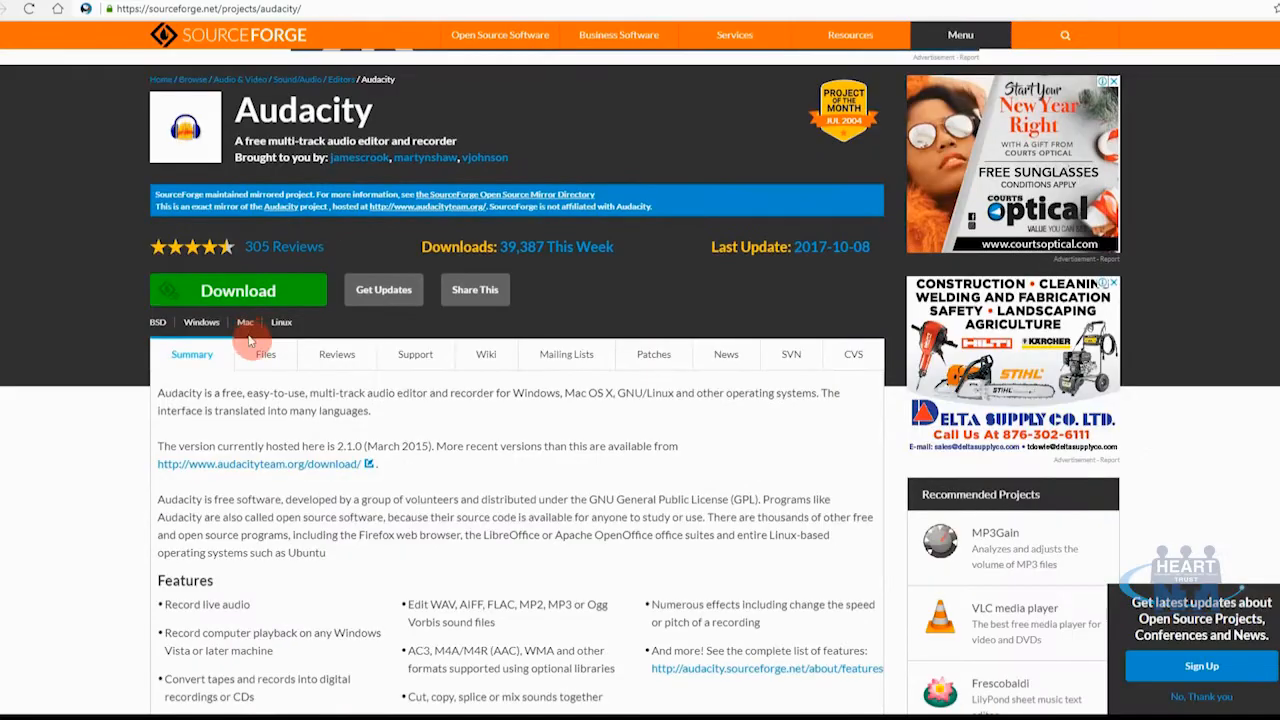
pyautogui.click(262, 291)
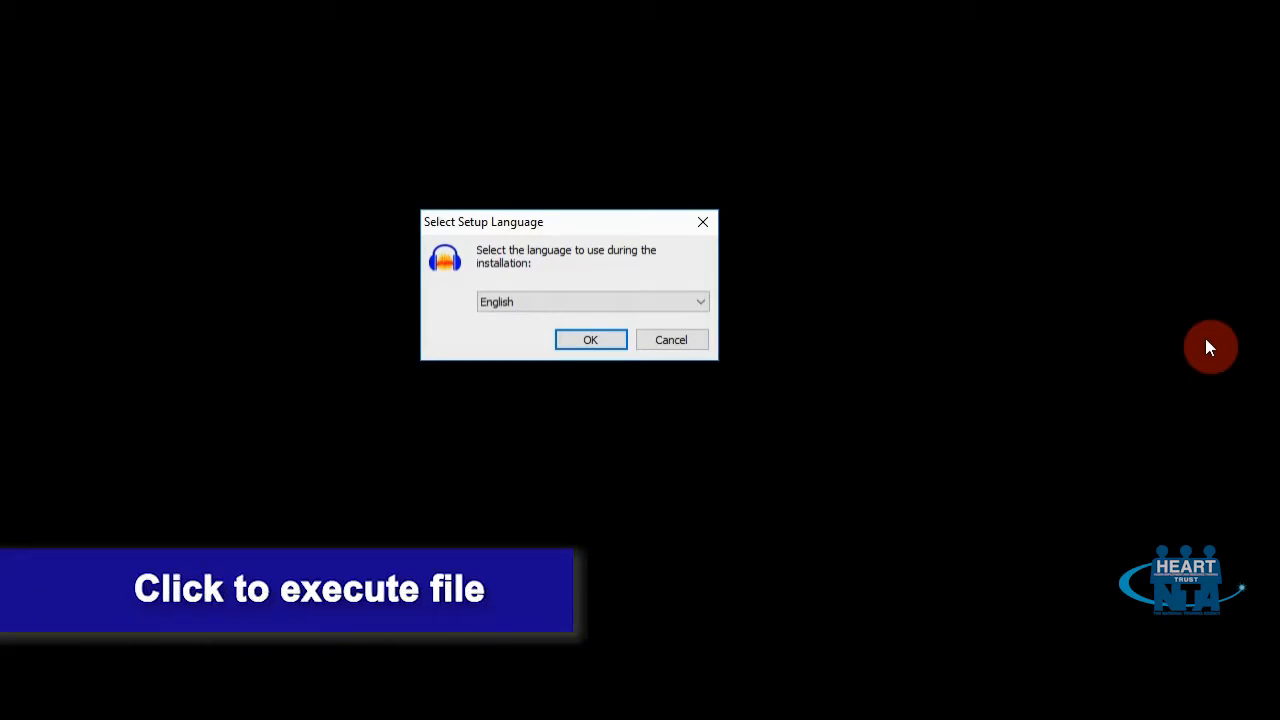
# Step: Start the Audacity setup with English as the installation language and continue past the license information
pyautogui.moveTo(518, 224)
pyautogui.mouseDown()
pyautogui.moveTo(531, 228)
pyautogui.moveTo(580, 172)
pyautogui.moveTo(514, 231)
pyautogui.moveTo(519, 221)
pyautogui.mouseUp()
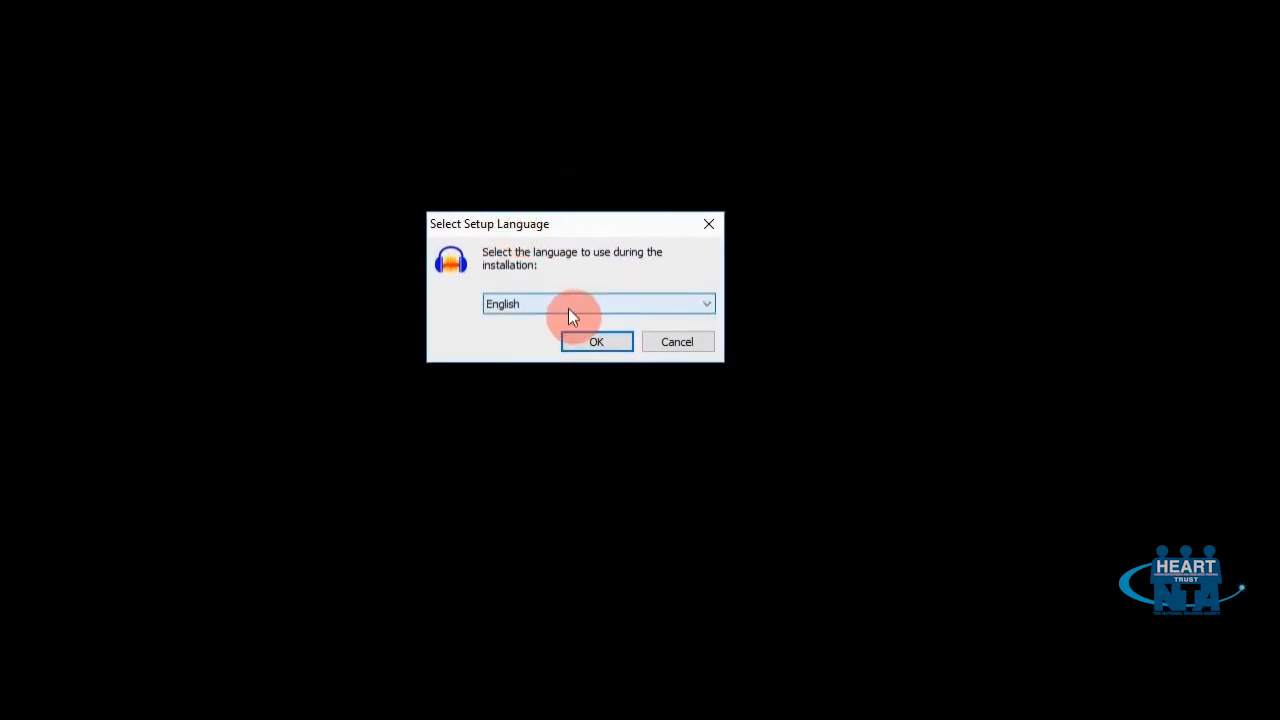
pyautogui.click(588, 342)
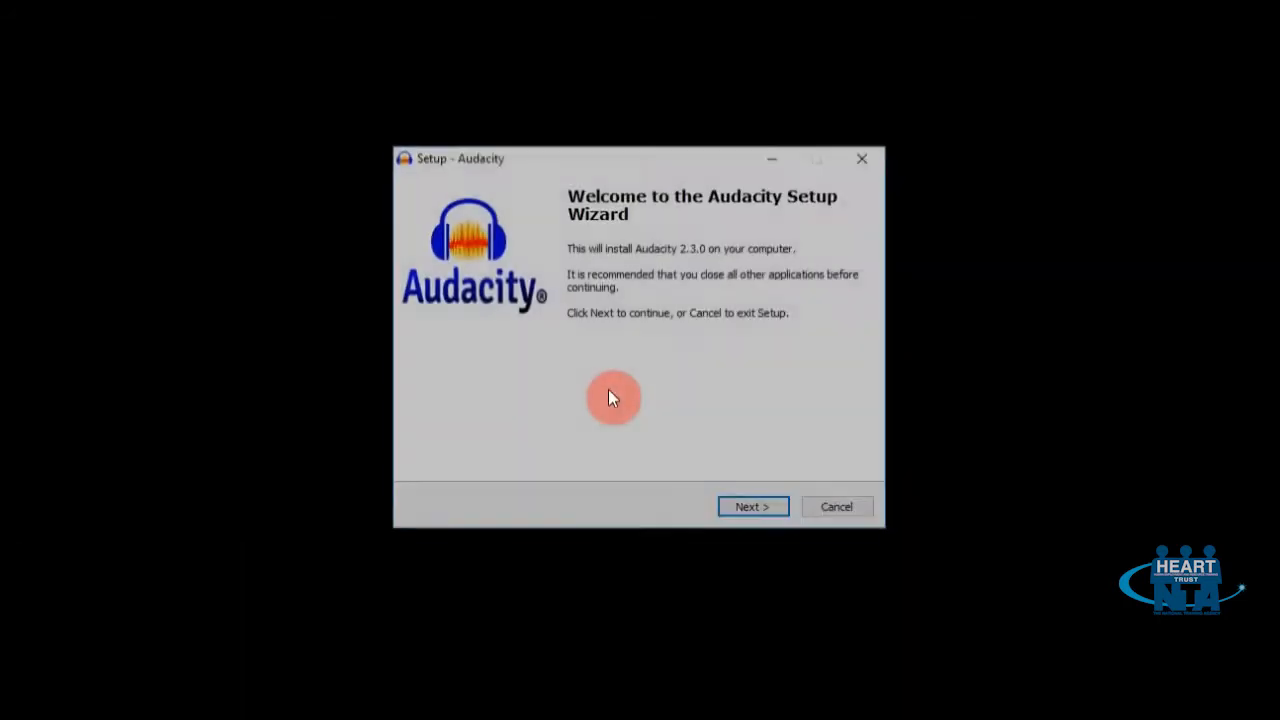
pyautogui.click(752, 506)
pyautogui.moveTo(838, 341)
pyautogui.mouseDown()
pyautogui.moveTo(835, 383)
pyautogui.moveTo(834, 336)
pyautogui.mouseUp()
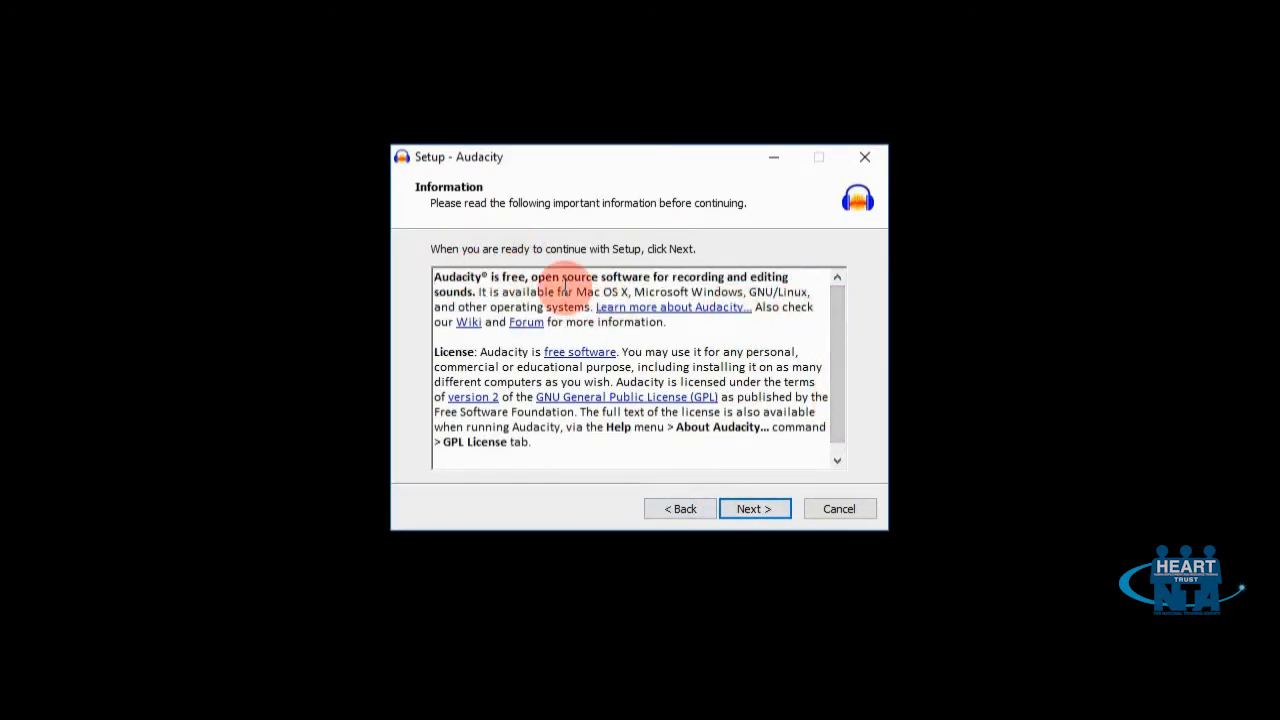
pyautogui.moveTo(837, 384); pyautogui.dragTo(835, 440)
pyautogui.click(753, 506)
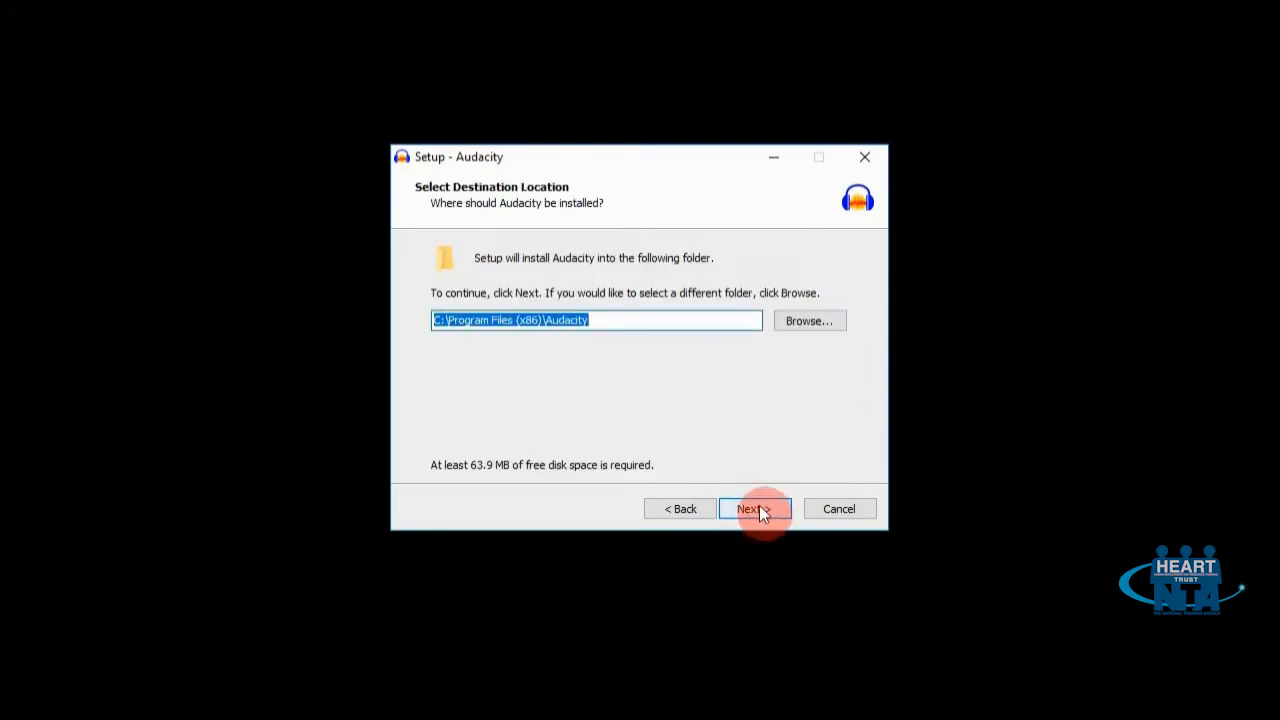
# Step: Install Audacity into C:\Program Files (x86)\Audacity with a desktop shortcut and without resetting preferences
pyautogui.click(759, 507)
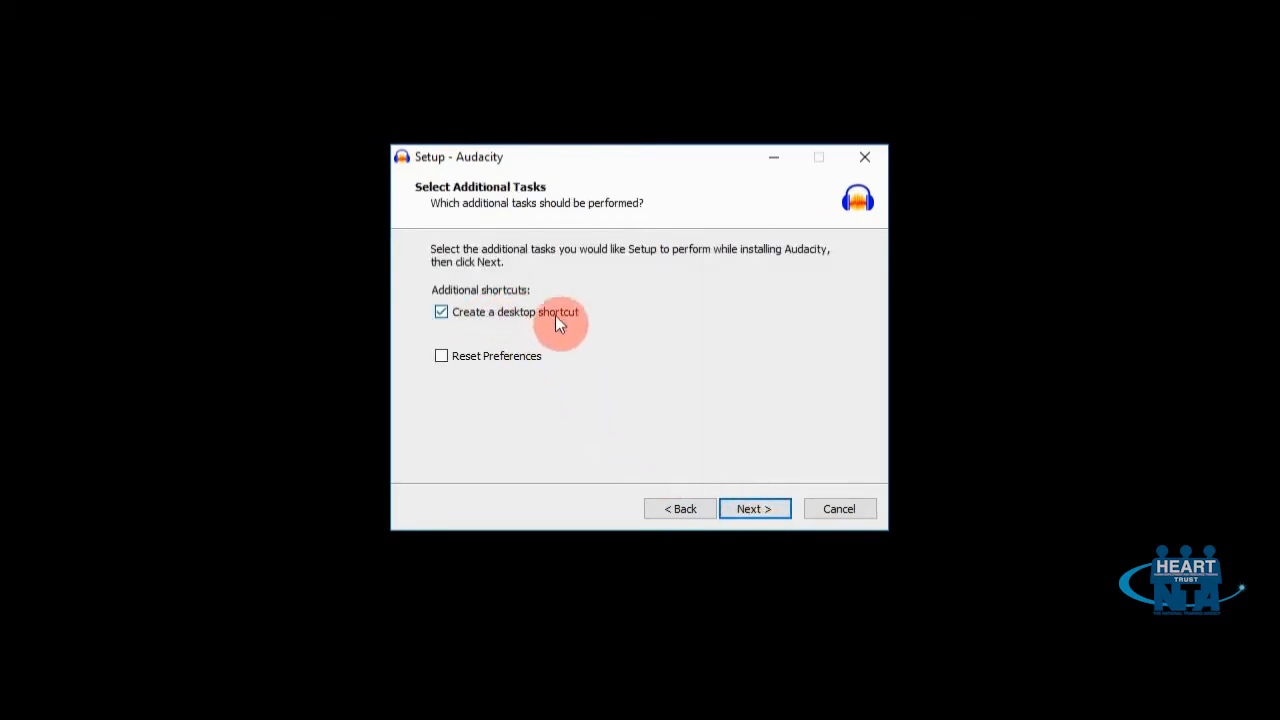
pyautogui.click(752, 509)
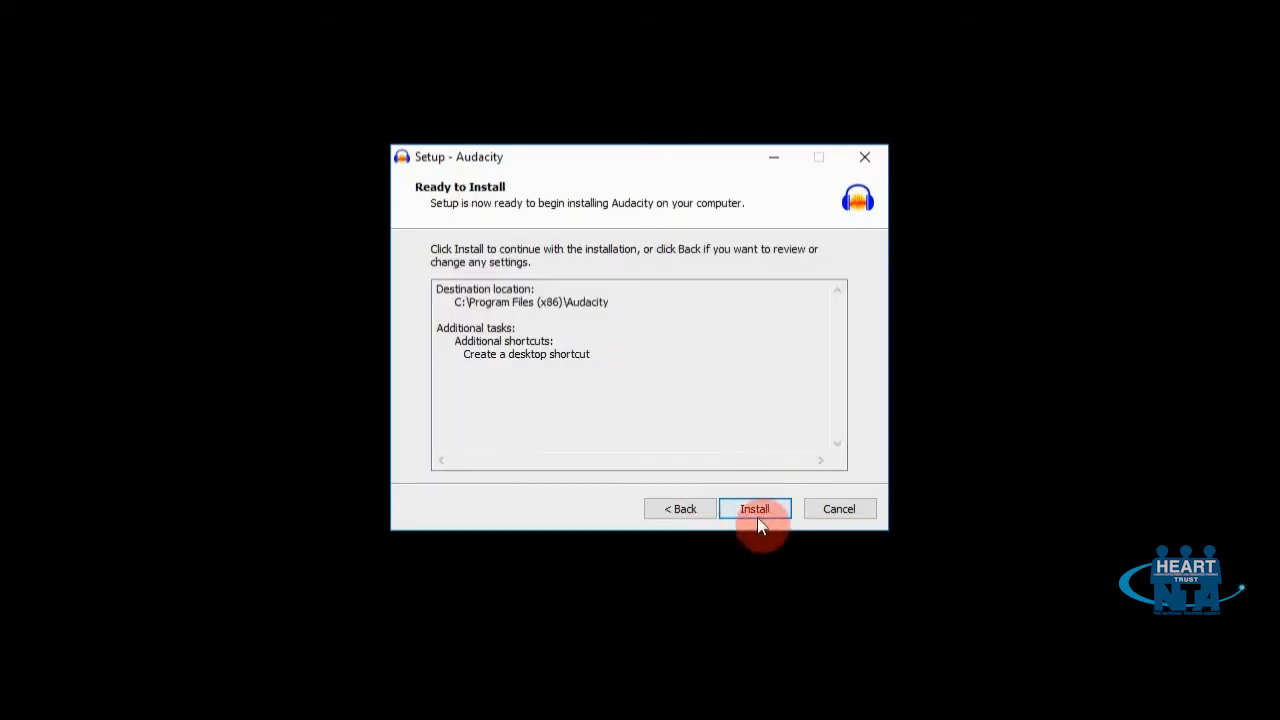
pyautogui.click(757, 517)
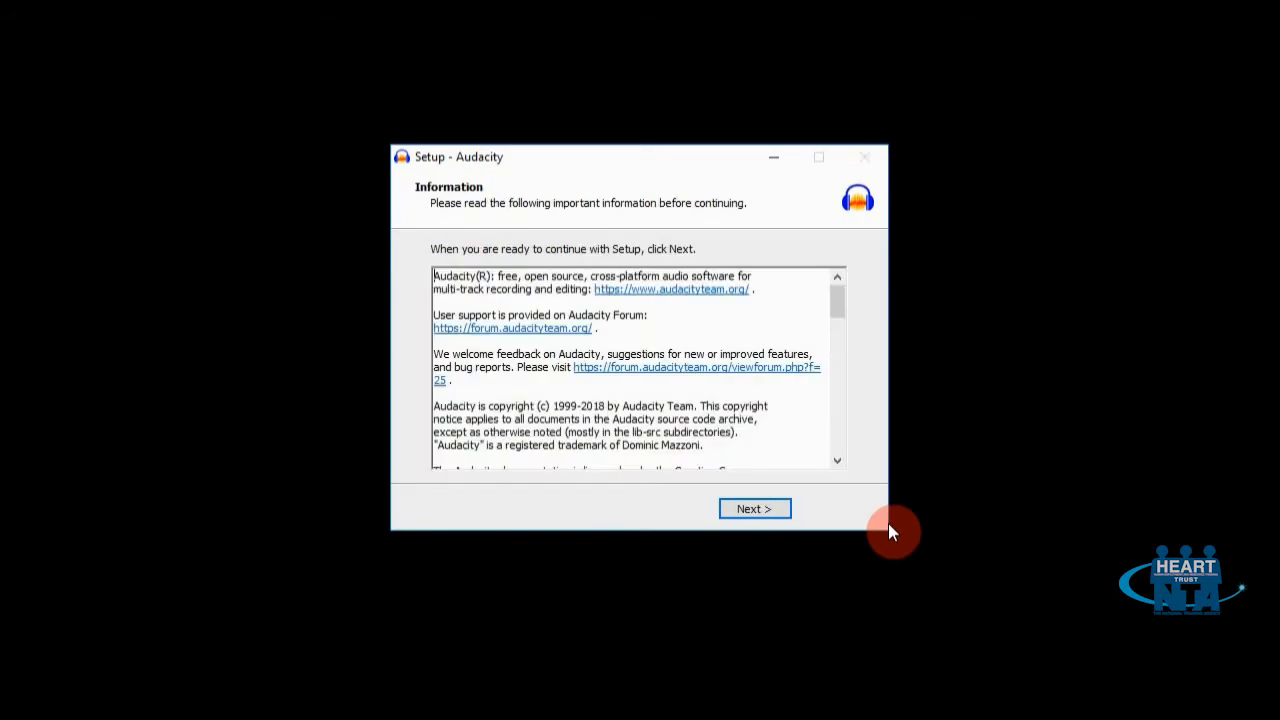
# Step: Read through the closing setup information and finish the wizard with Launch Audacity enabled
pyautogui.moveTo(837, 298); pyautogui.dragTo(817, 404)
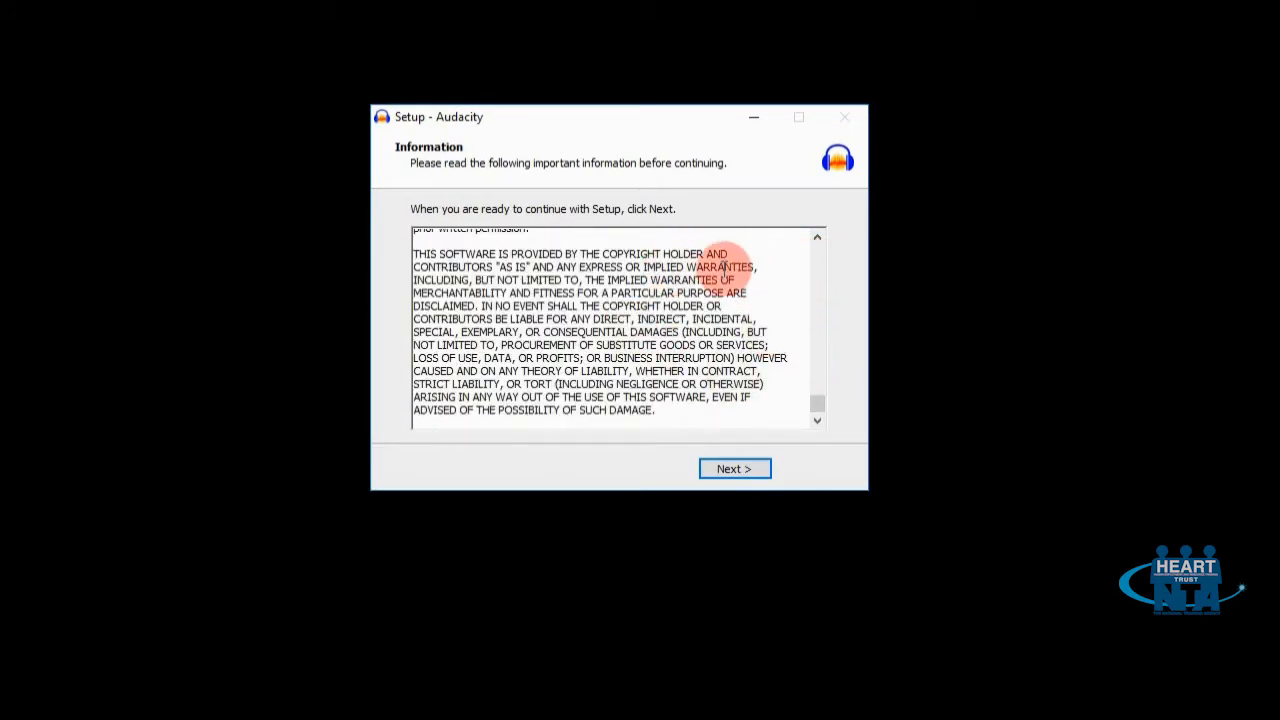
pyautogui.click(739, 469)
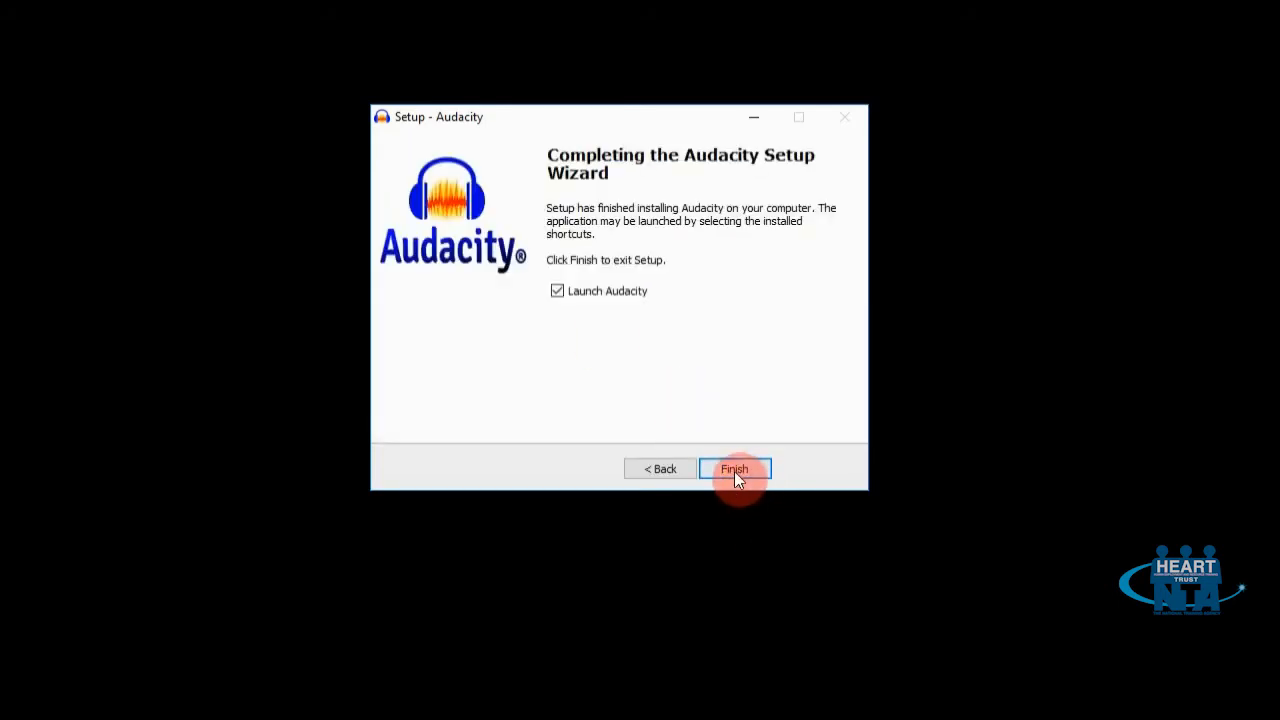
pyautogui.click(735, 470)
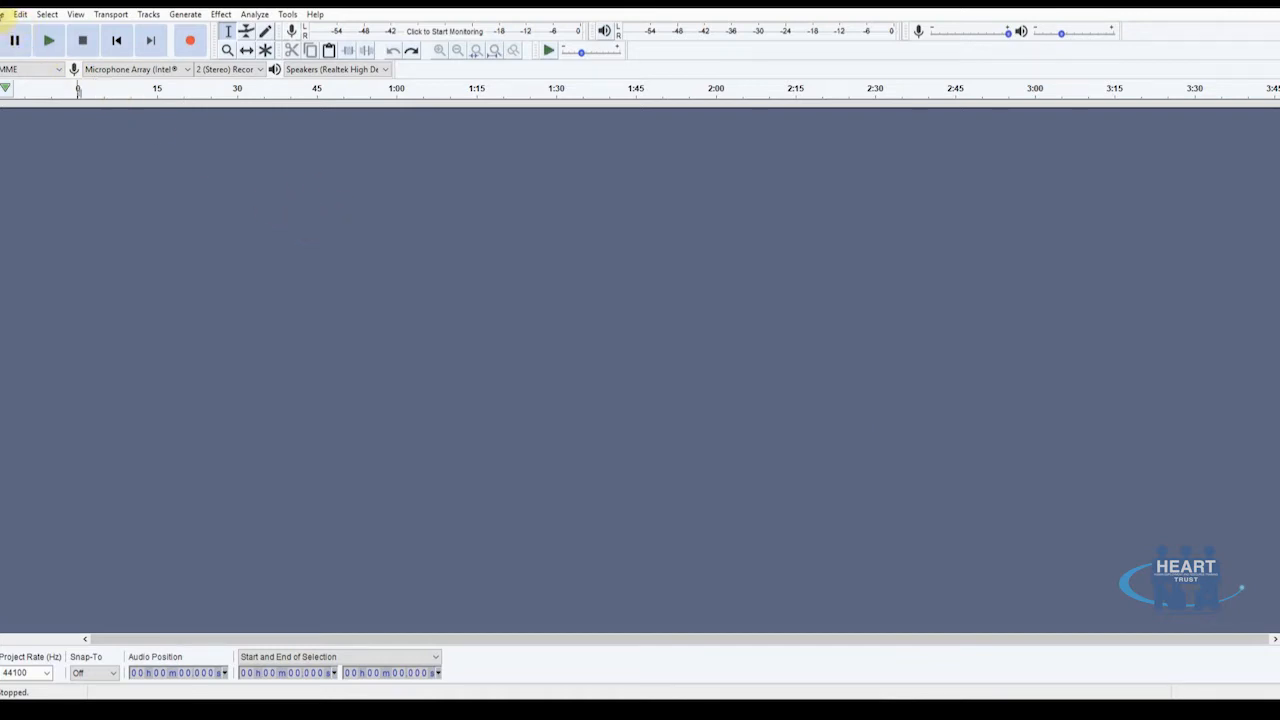
# Step: Import the audio file 07 Symbols And Signs from the Beautiful Eulogy - Instruments Of Mercy folder and play its first few seconds
pyautogui.click(4, 14)
pyautogui.moveTo(60, 134)
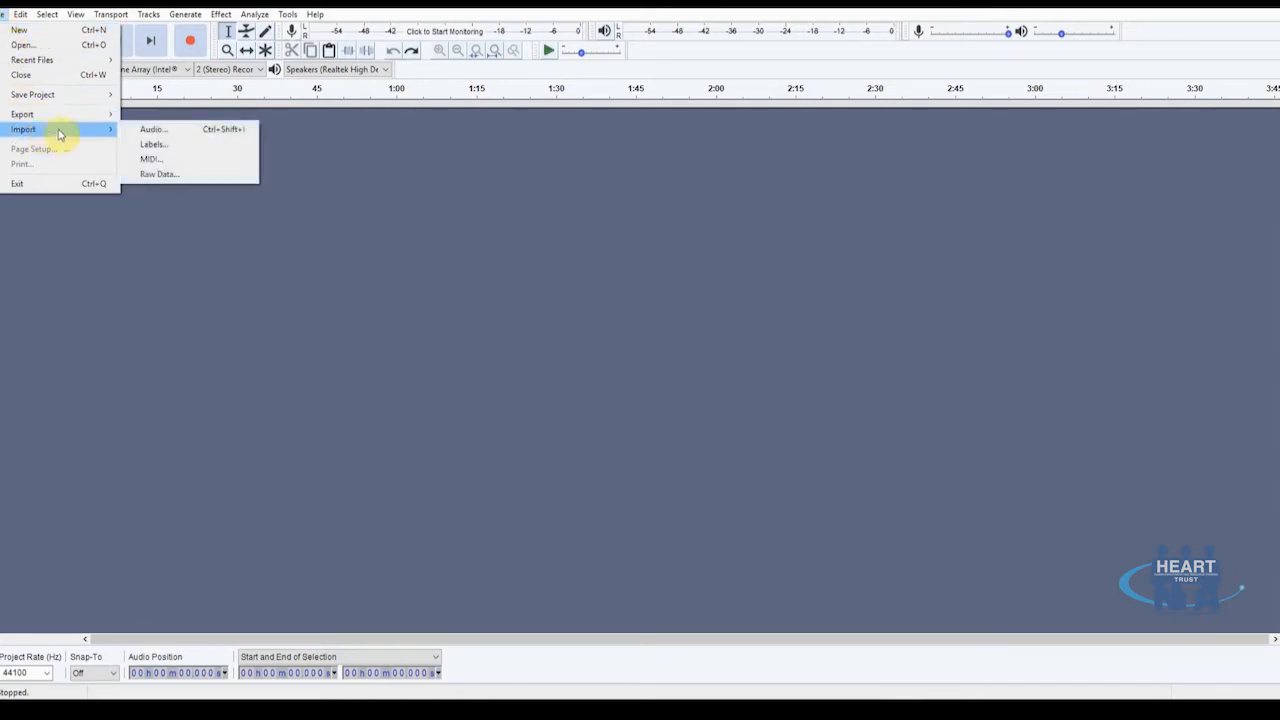
pyautogui.click(166, 131)
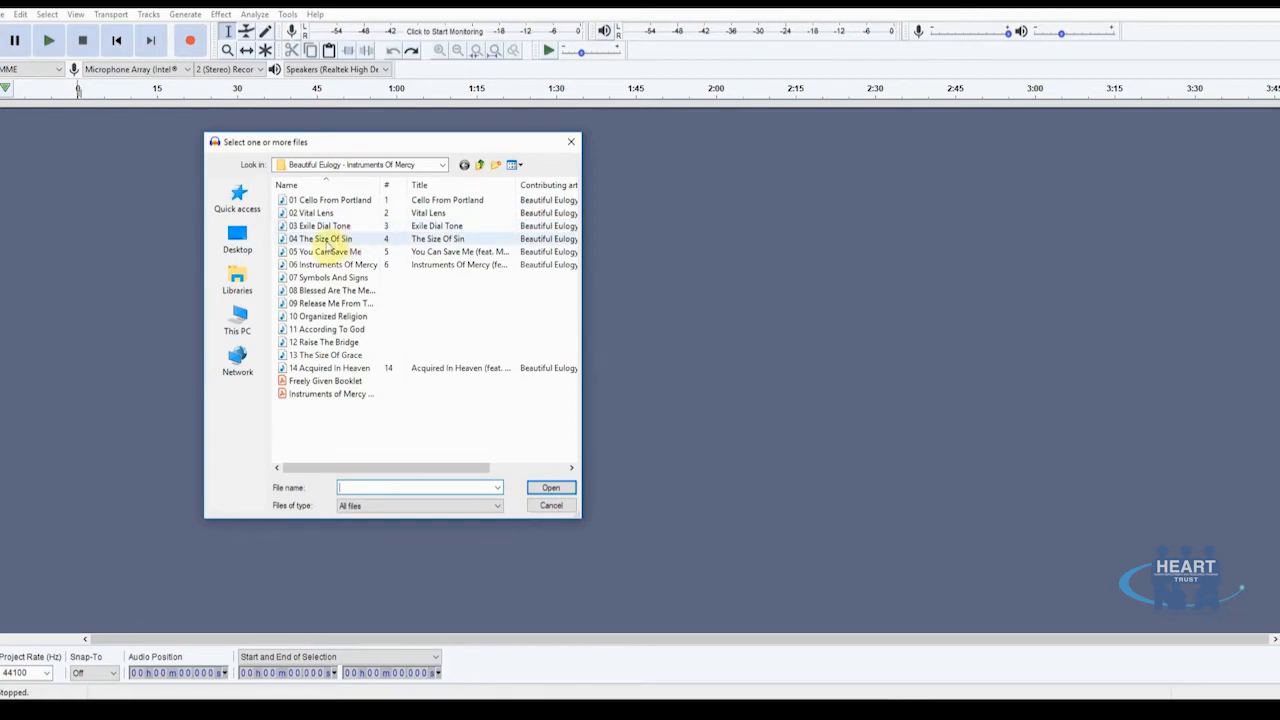
pyautogui.click(315, 277)
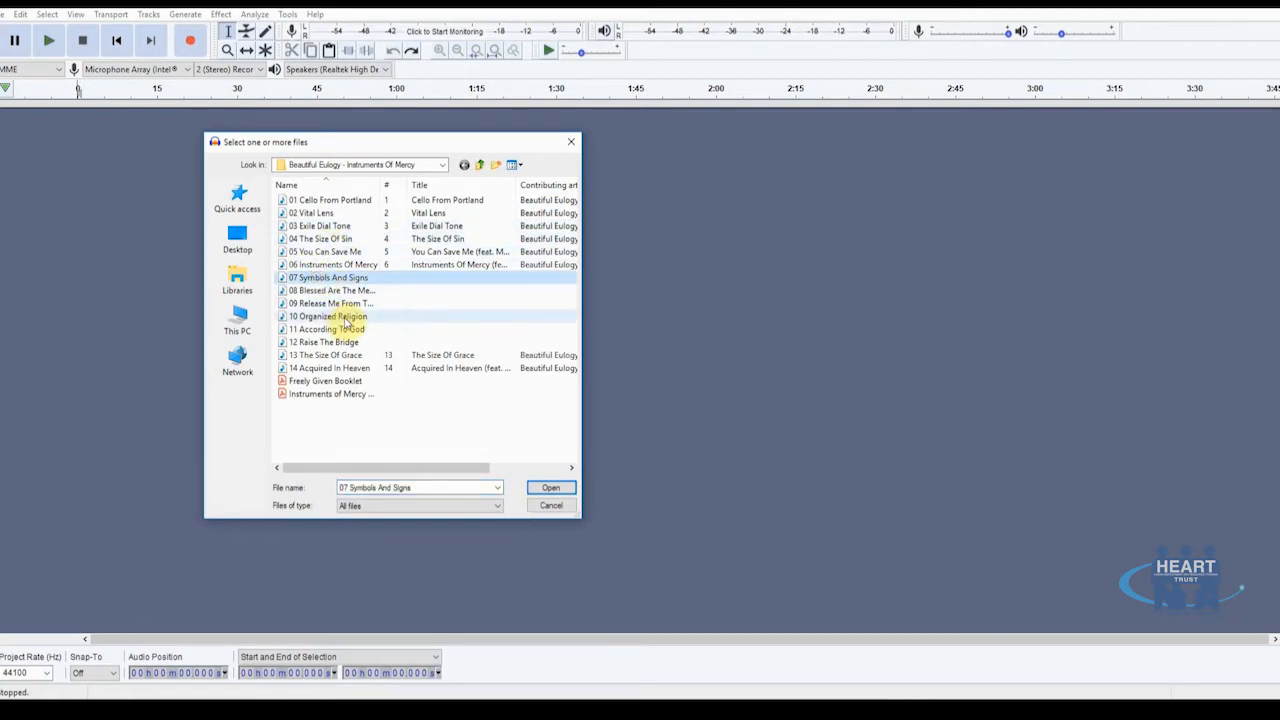
pyautogui.click(552, 491)
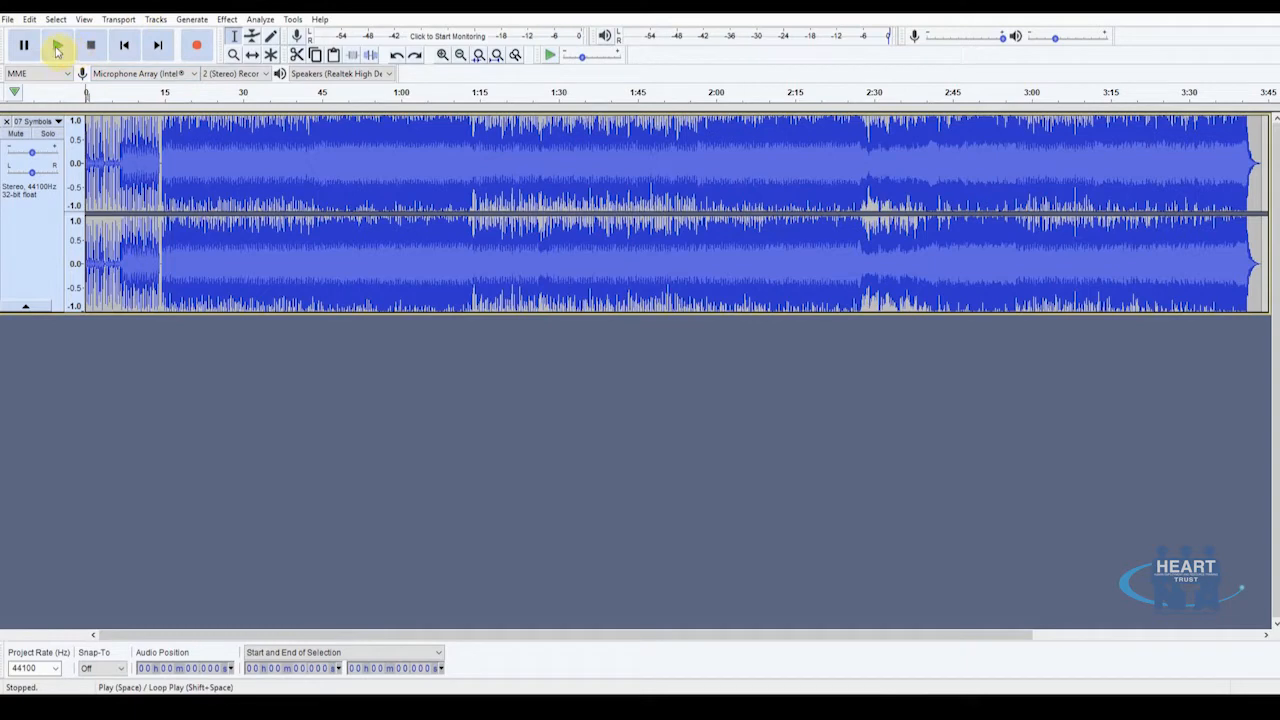
pyautogui.click(57, 47)
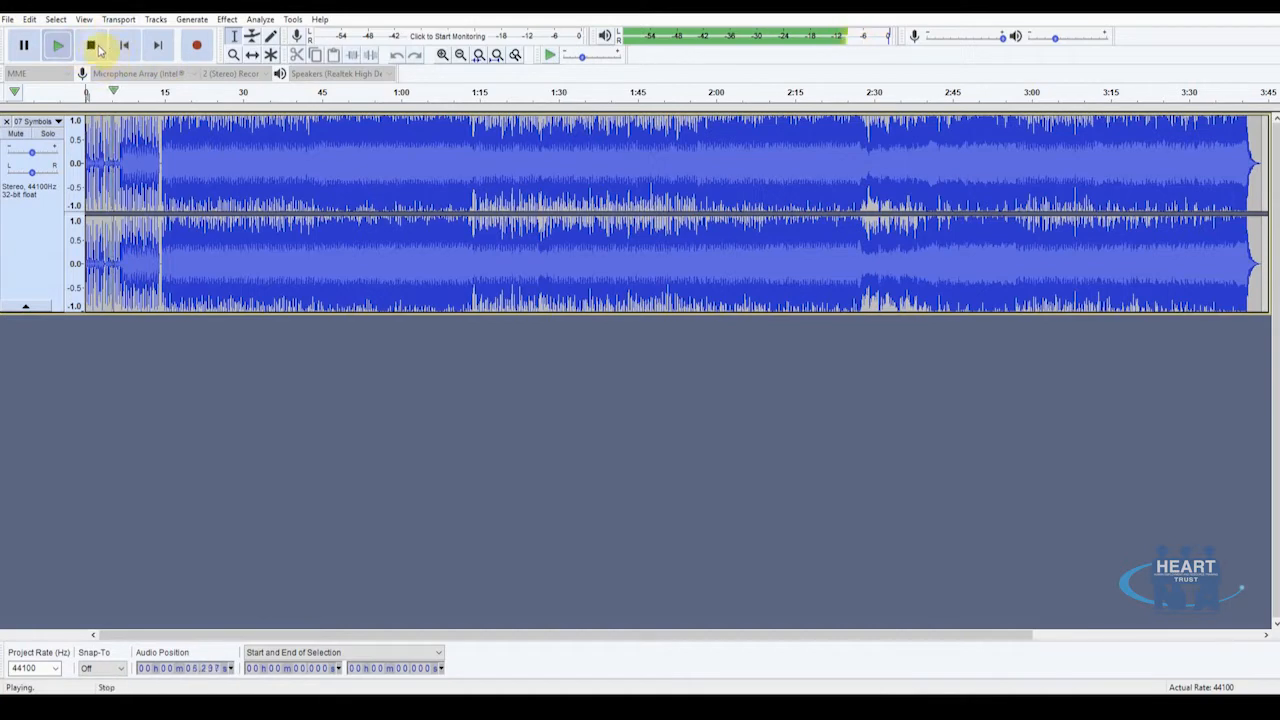
pyautogui.click(91, 46)
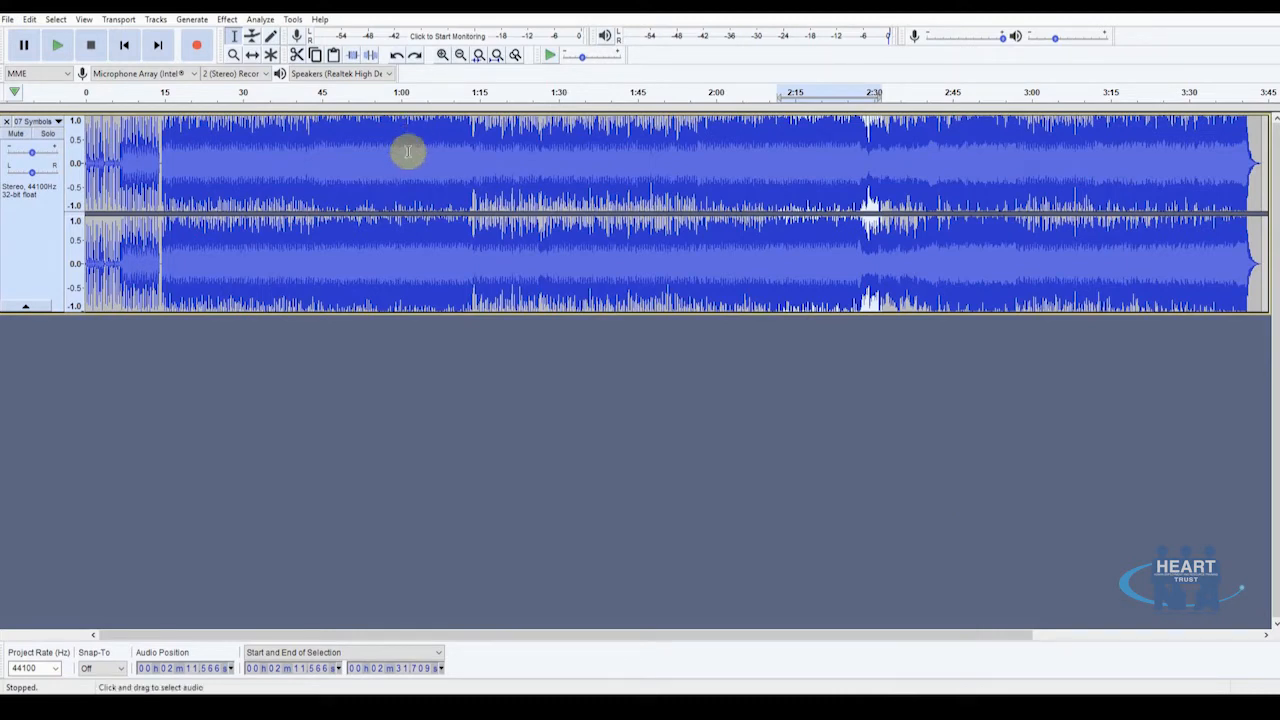
# Step: Cut the section from about 0:59 to 1:36 out of the stereo track
pyautogui.moveTo(397, 167); pyautogui.dragTo(589, 199)
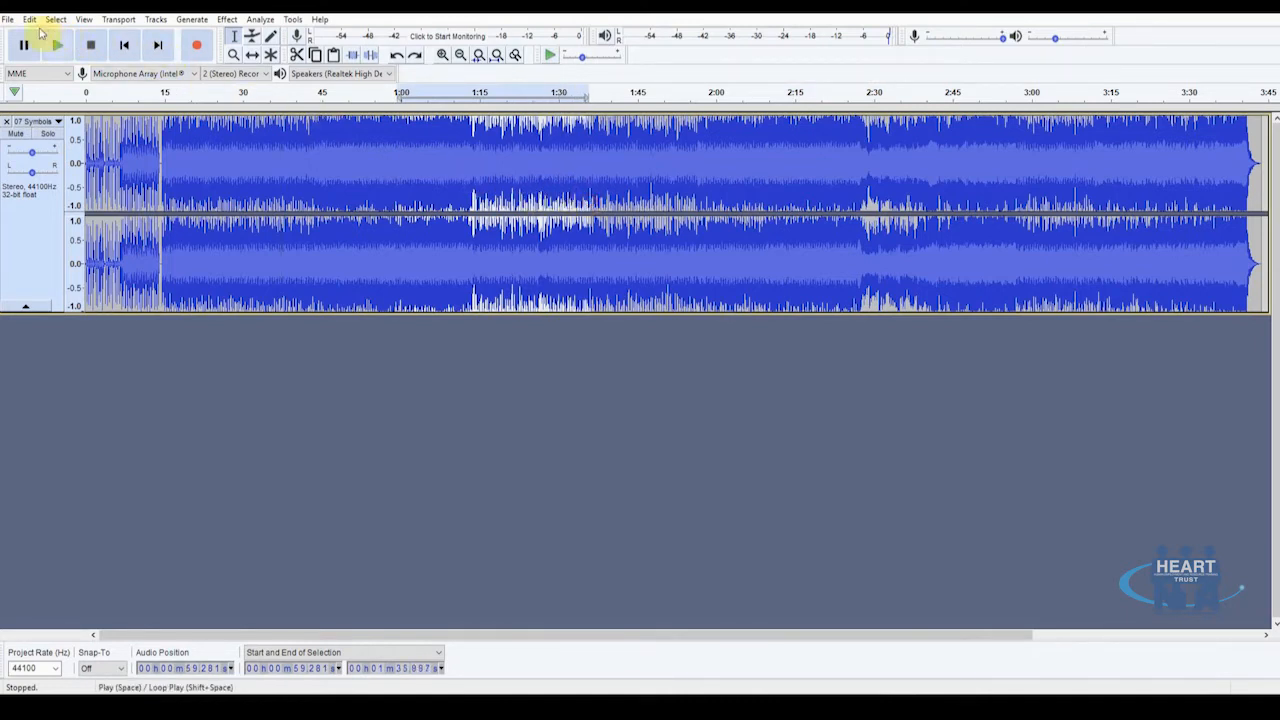
pyautogui.click(29, 20)
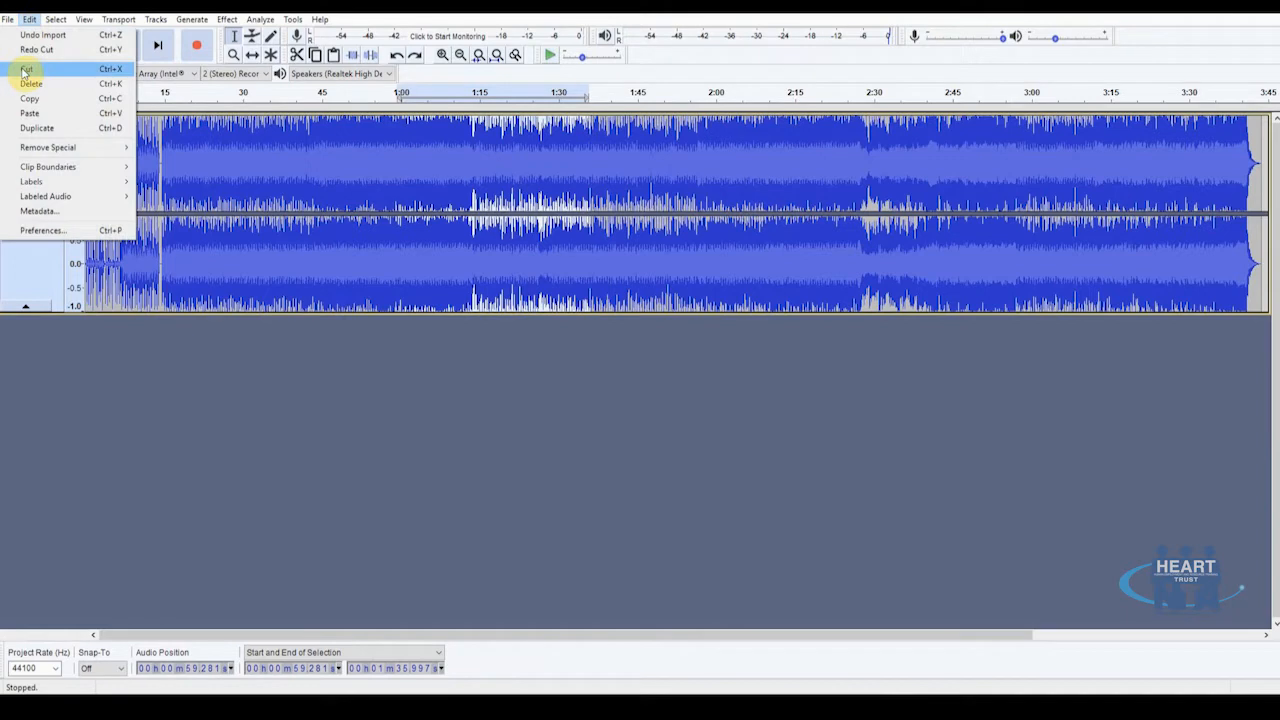
pyautogui.click(44, 70)
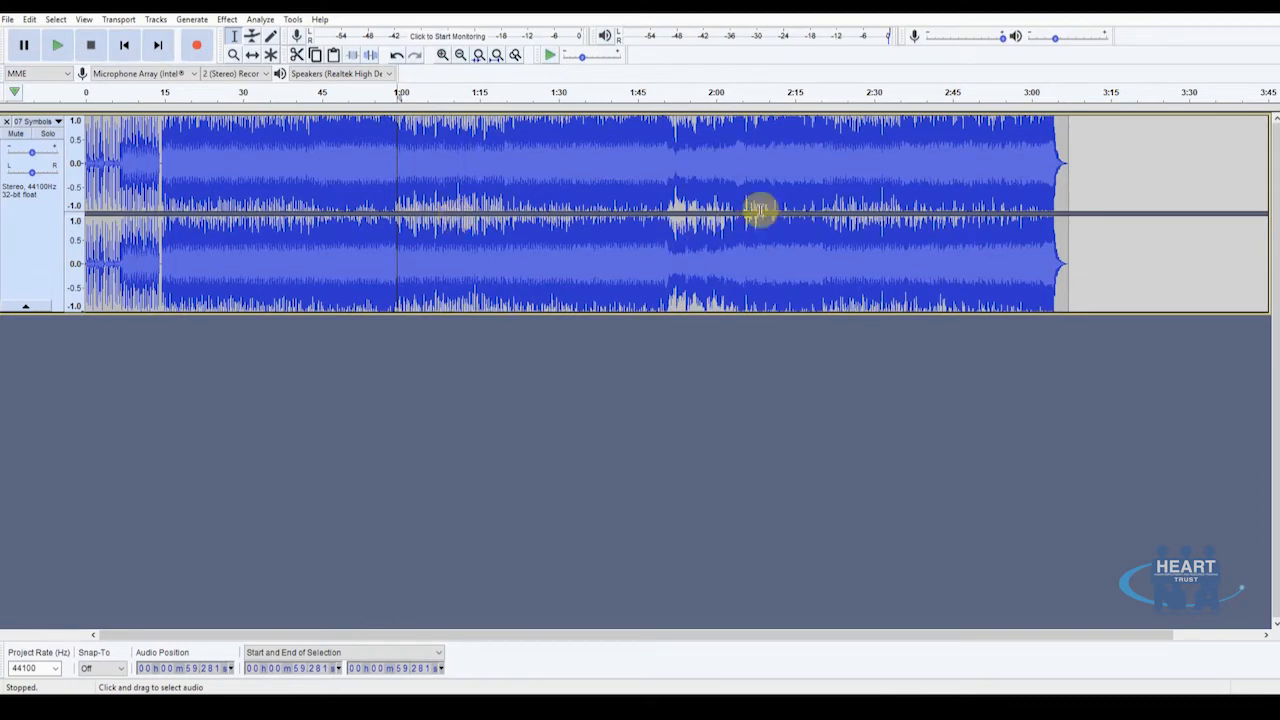
# Step: Cut a second section, from about 1:52 to 2:14, out of the shortened track
pyautogui.moveTo(790, 168); pyautogui.dragTo(674, 193)
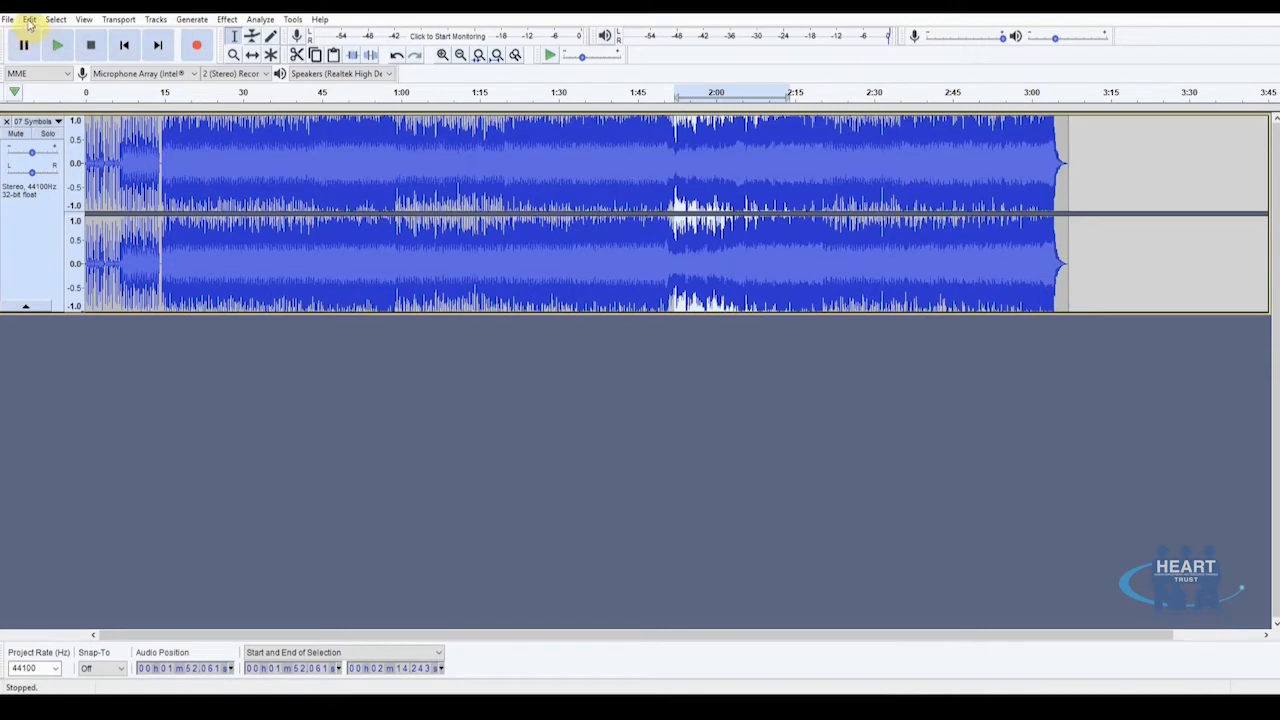
pyautogui.click(30, 21)
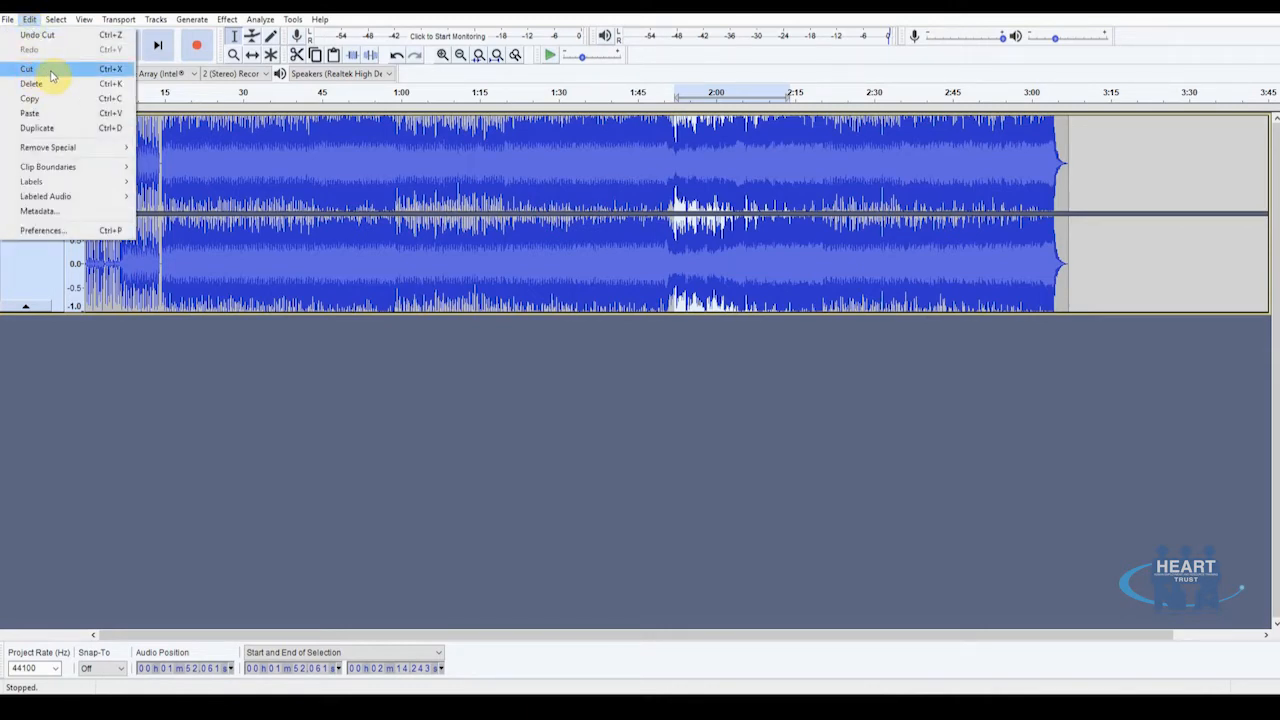
pyautogui.click(27, 68)
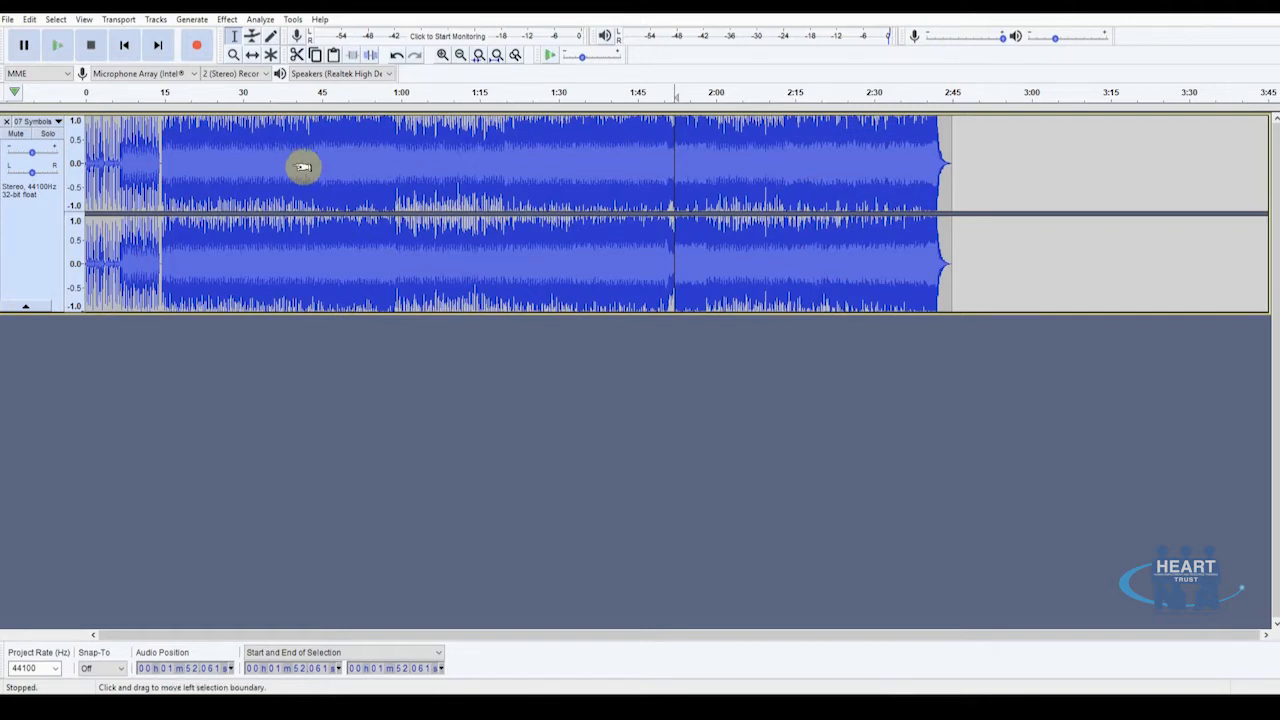
# Step: Undo both cuts made in the track
pyautogui.hotkey('ctrl', 'v')
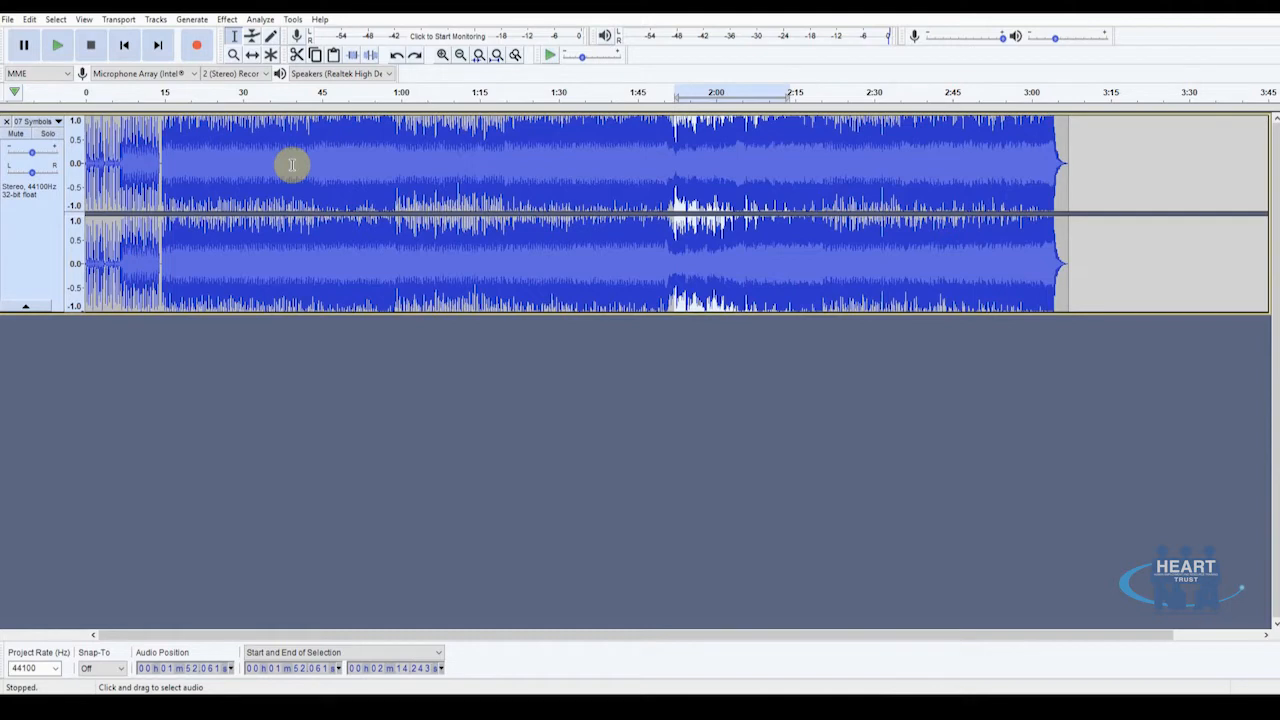
pyautogui.hotkey('ctrl', 'z')
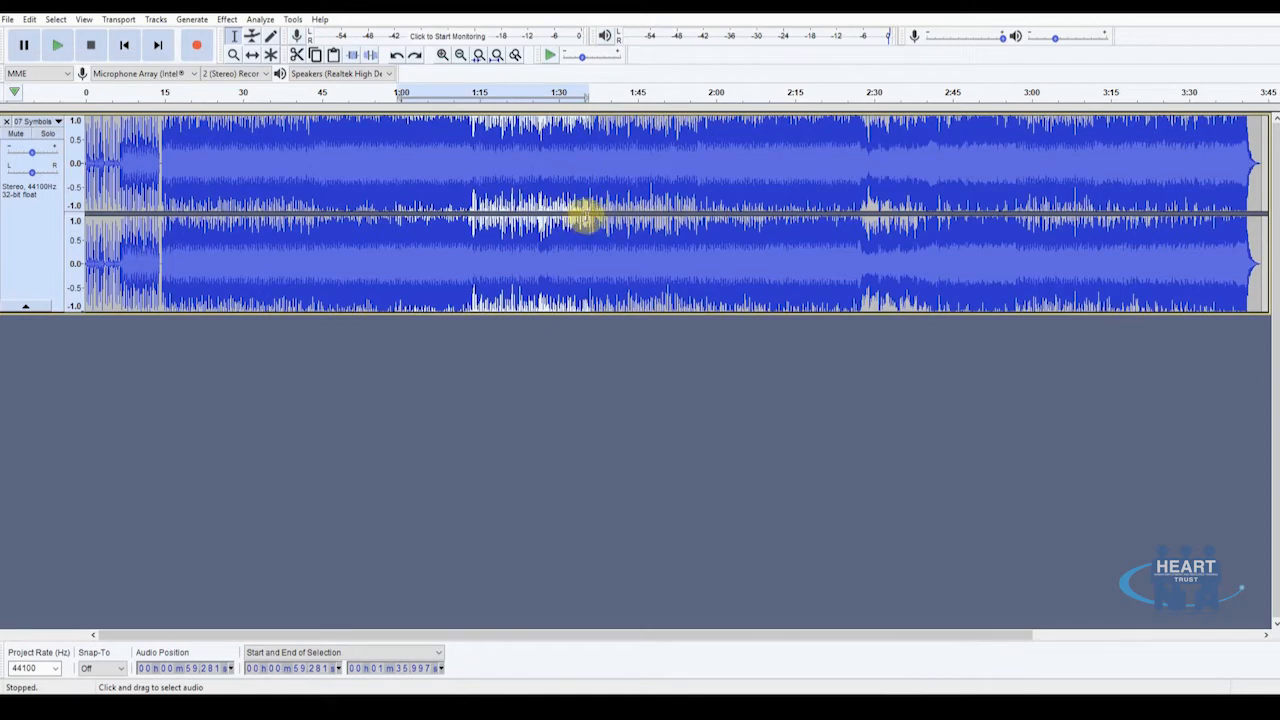
# Step: Cut the section from about 0:43 to 1:09 out of the stereo track
pyautogui.hotkey('ctrl', 'z')
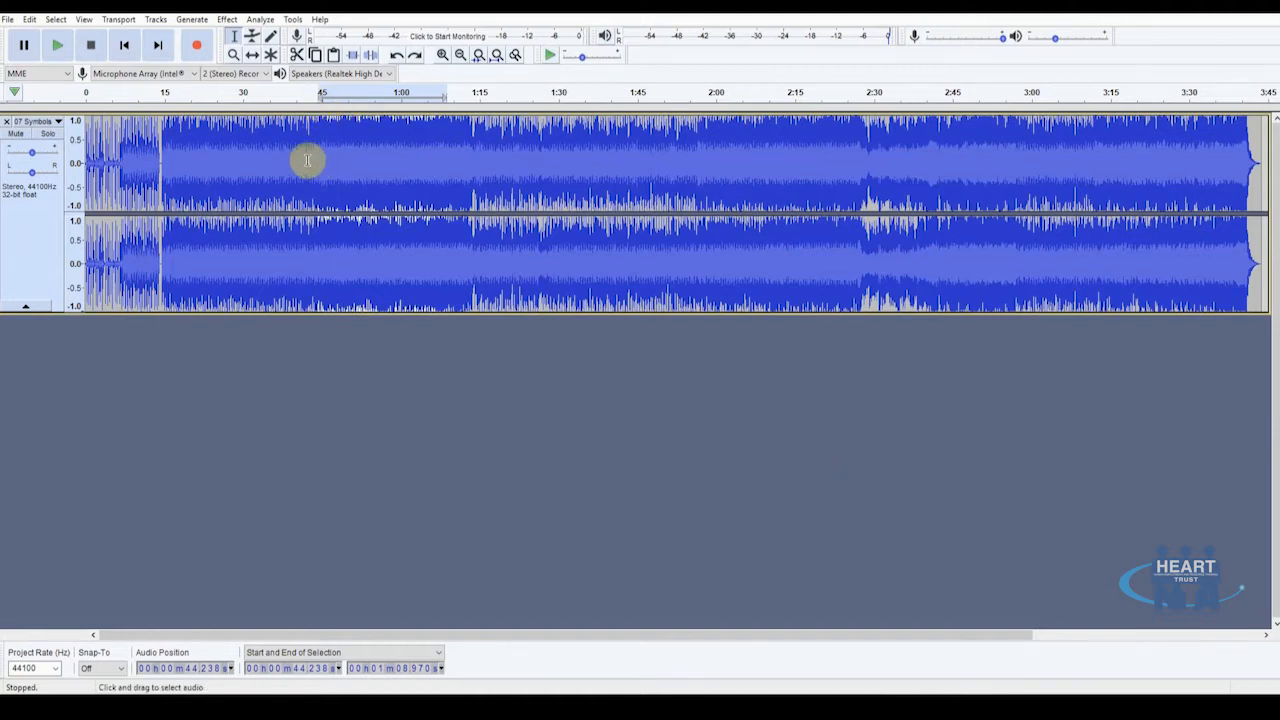
pyautogui.moveTo(312, 163); pyautogui.dragTo(447, 182)
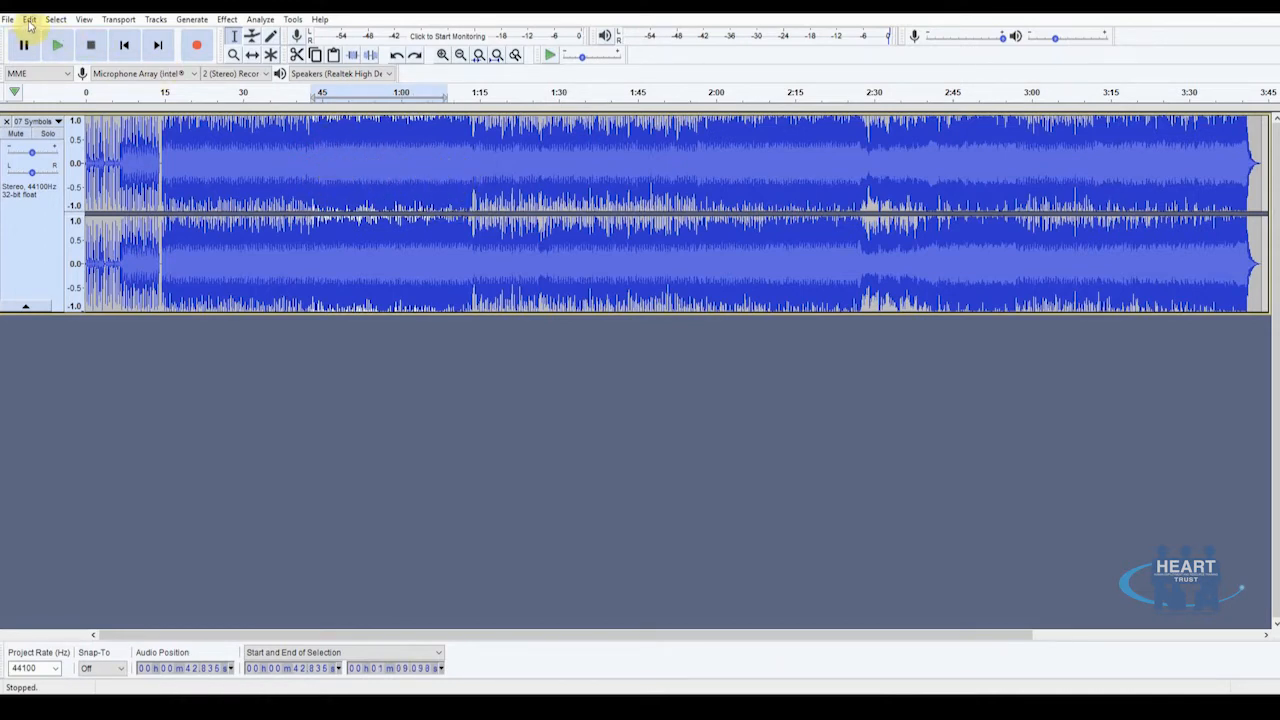
pyautogui.click(30, 21)
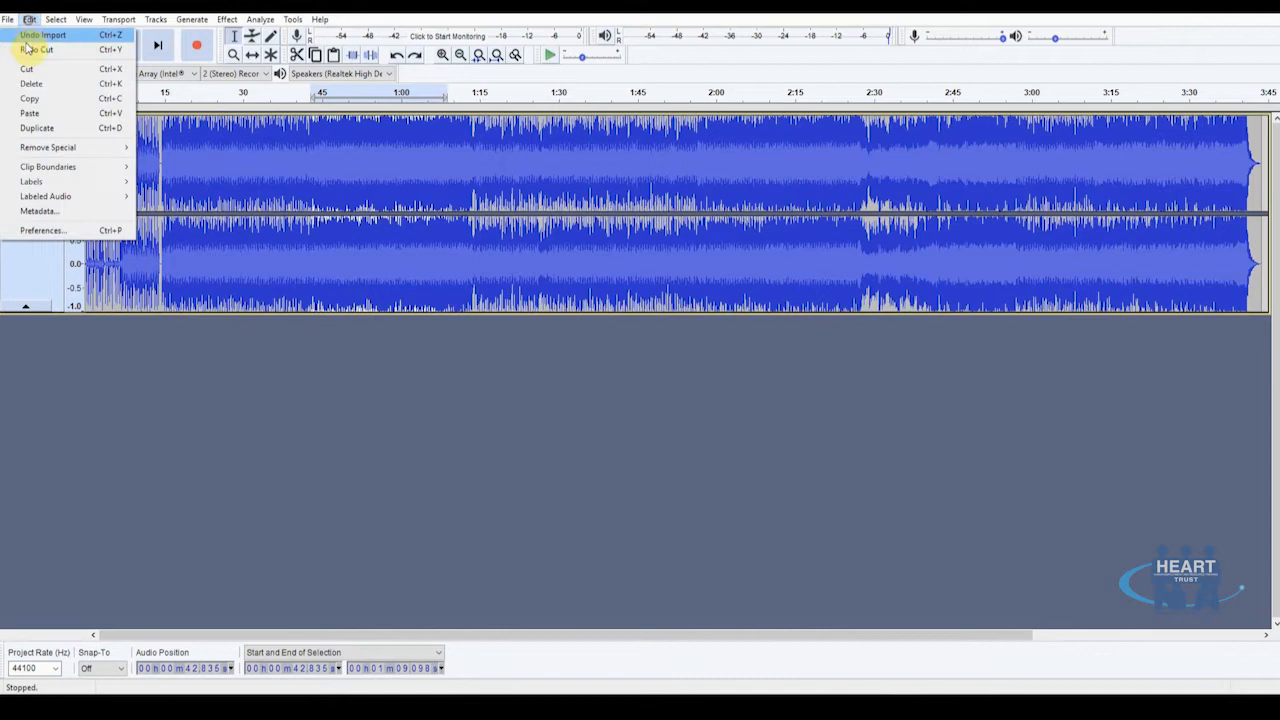
pyautogui.click(34, 98)
pyautogui.click(29, 20)
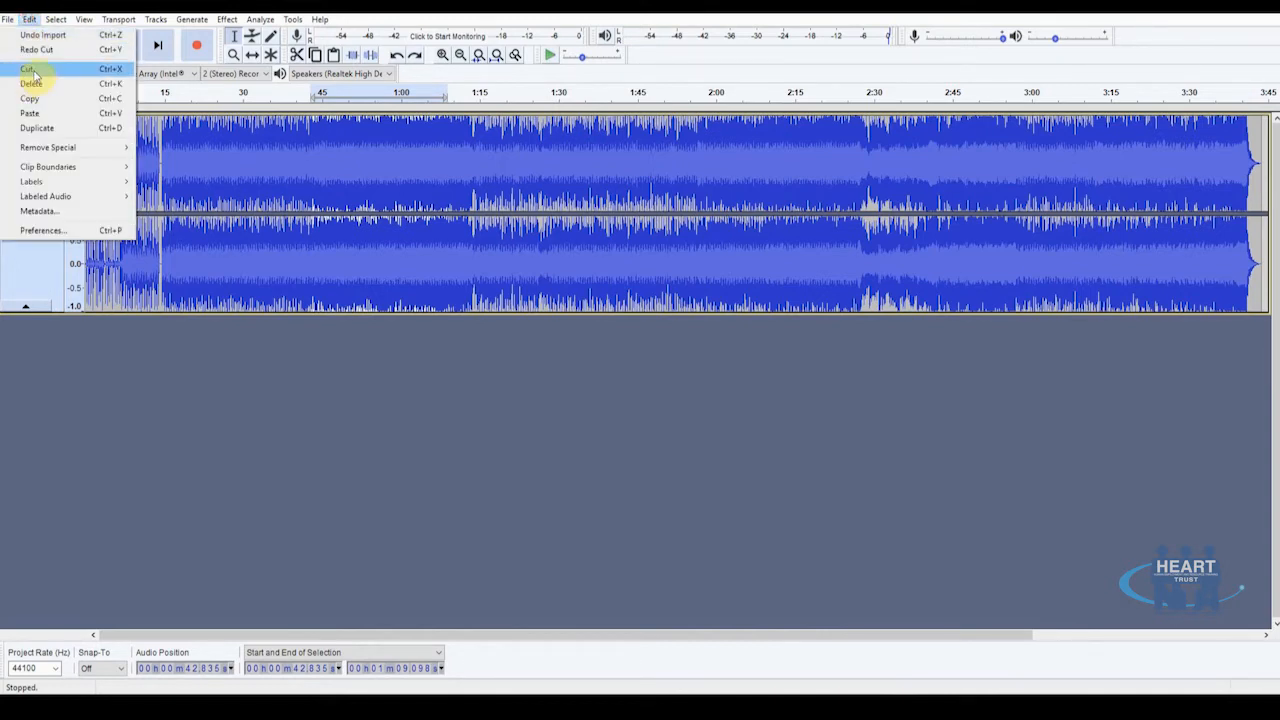
pyautogui.click(25, 70)
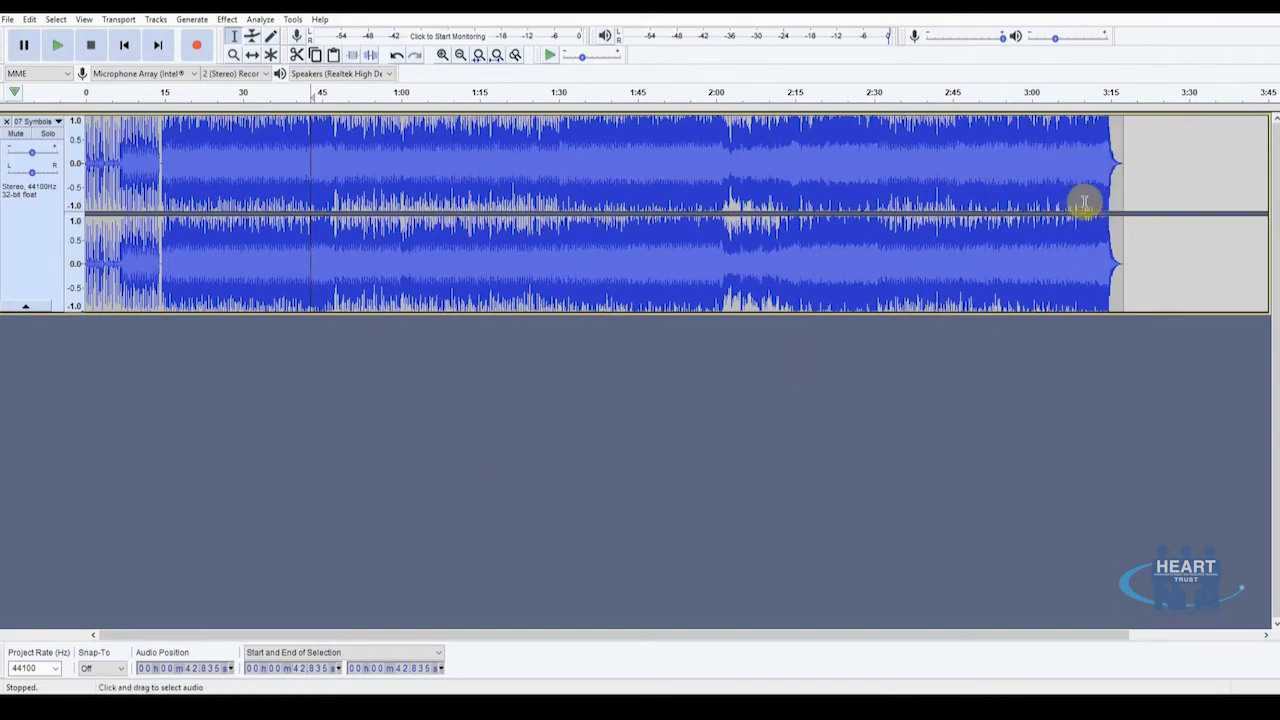
# Step: Paste the cut section at the track's end, at about 3:17, and again as a separate track below
pyautogui.click(1124, 185)
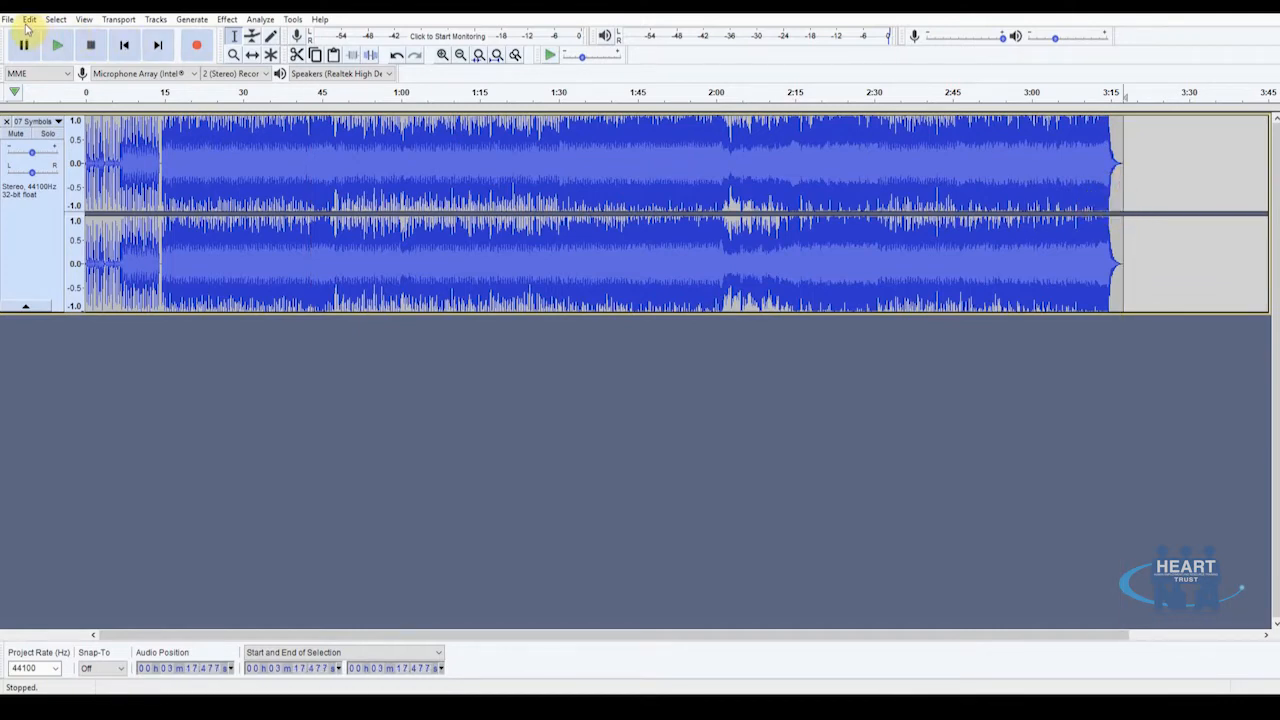
pyautogui.click(29, 20)
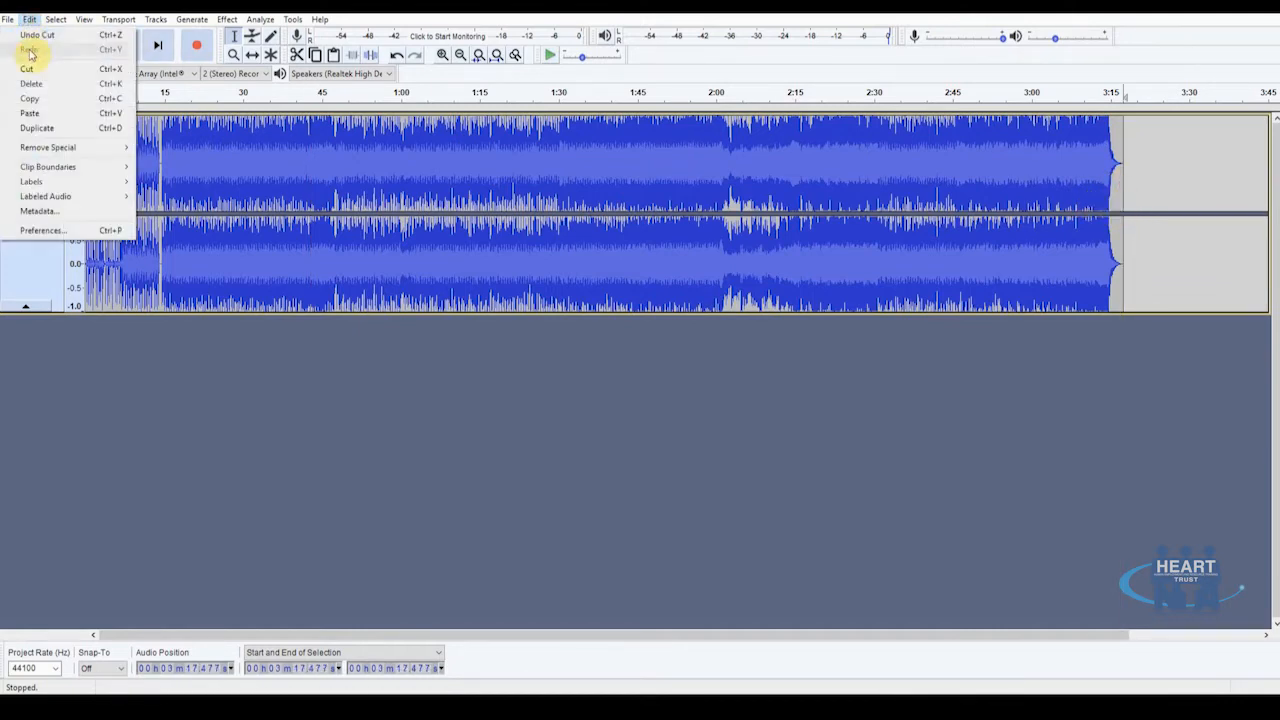
pyautogui.click(42, 117)
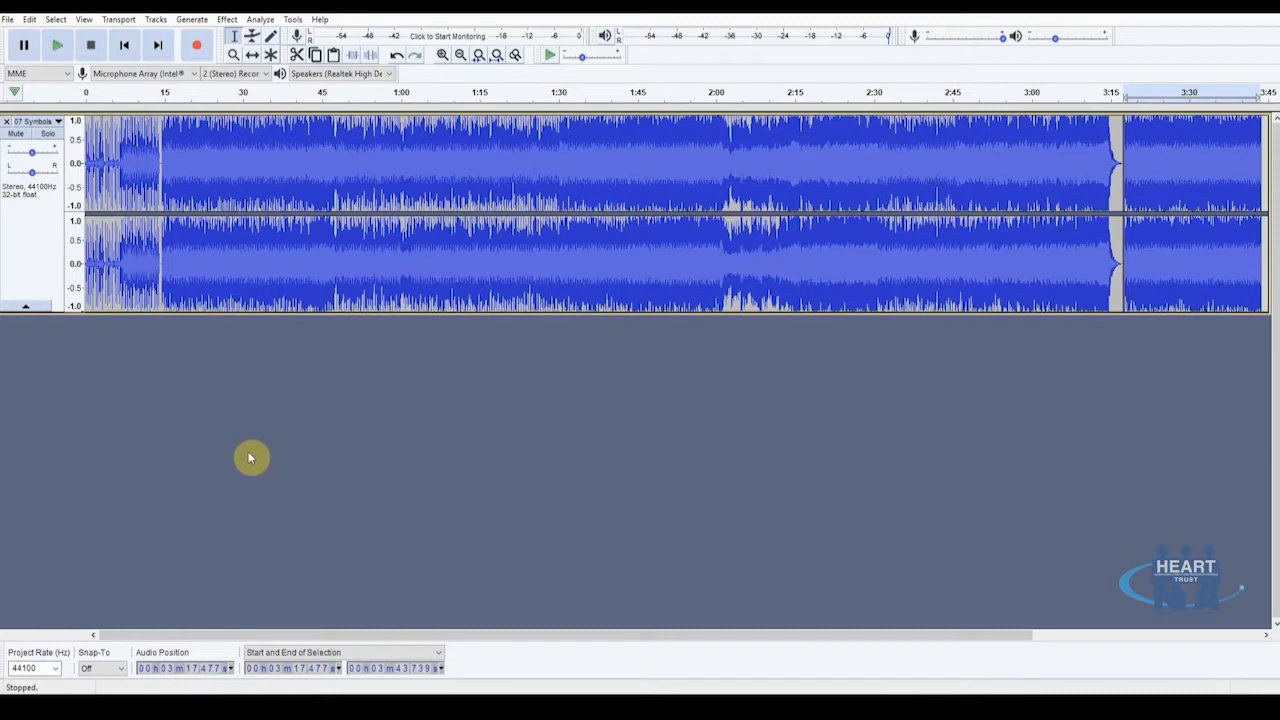
pyautogui.click(29, 20)
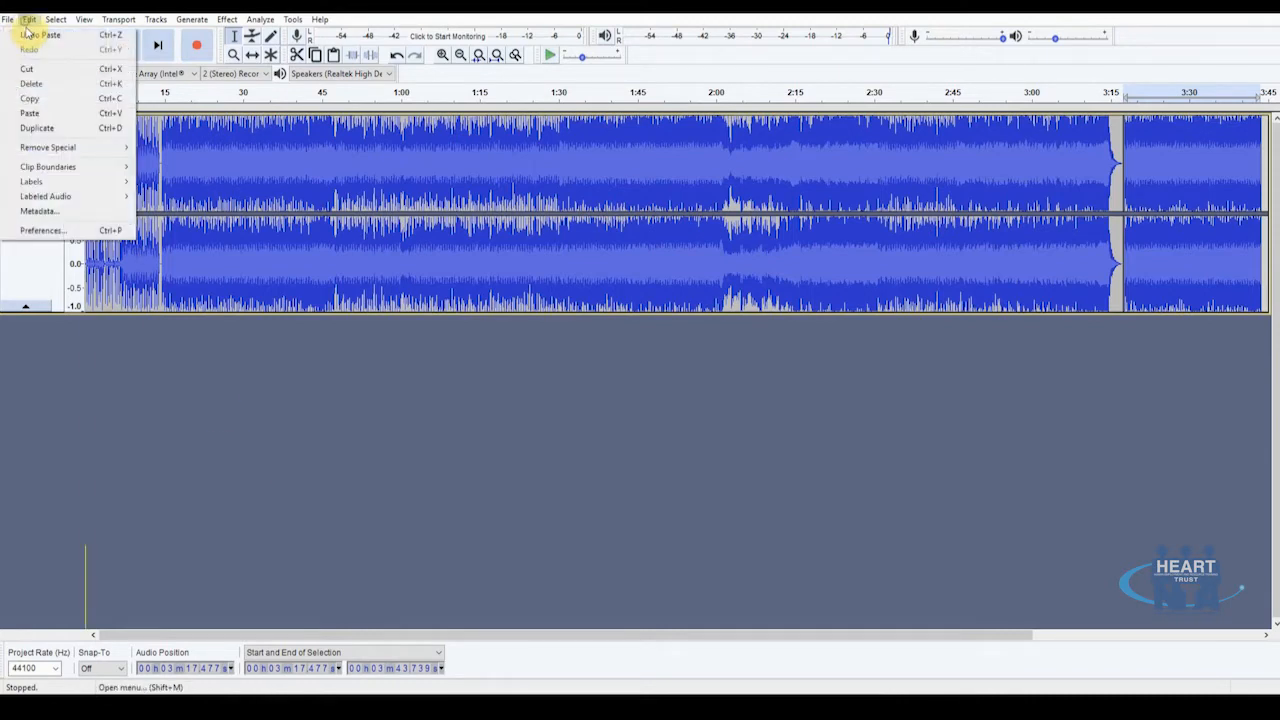
pyautogui.click(36, 122)
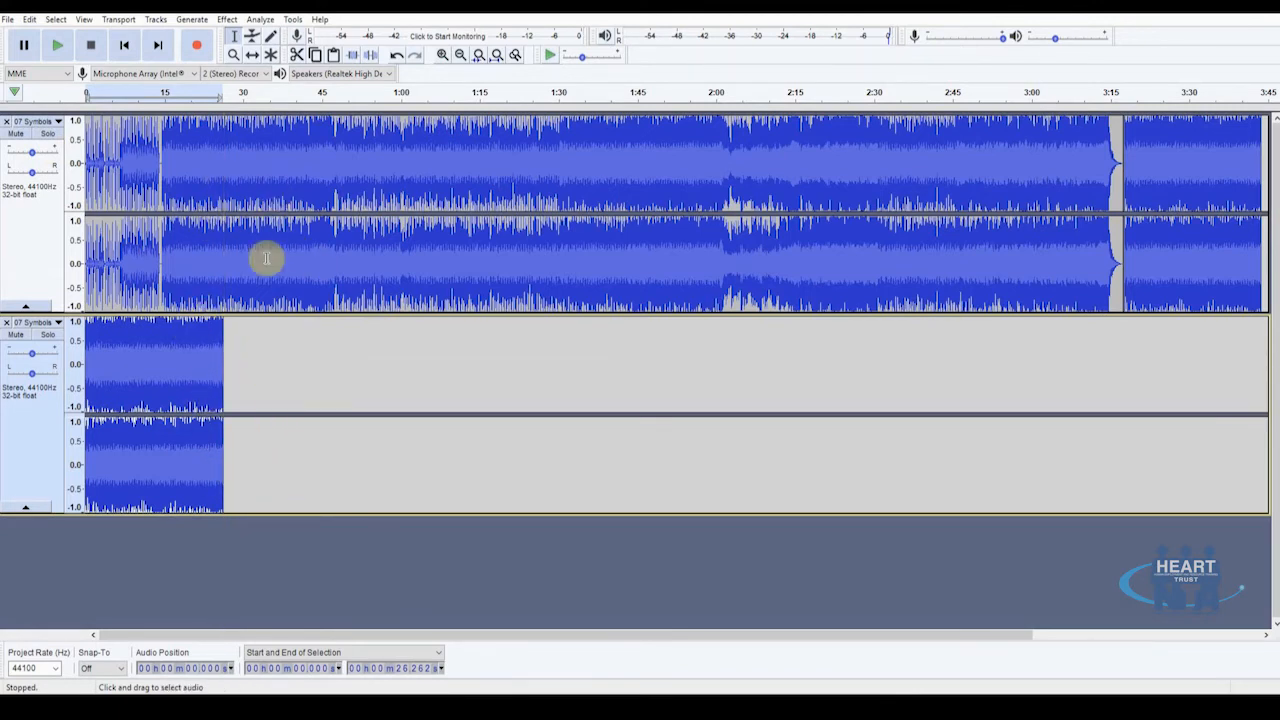
# Step: Play both tracks together briefly from the very beginning
pyautogui.click(88, 124)
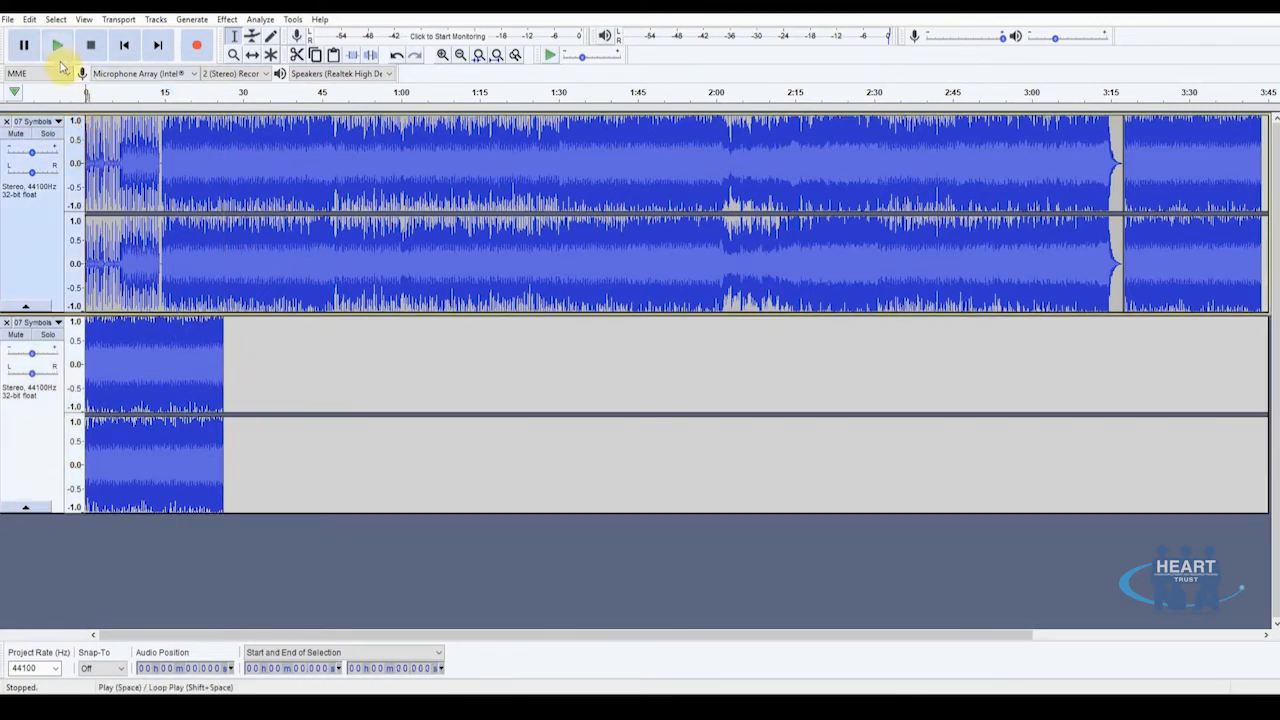
pyautogui.click(57, 44)
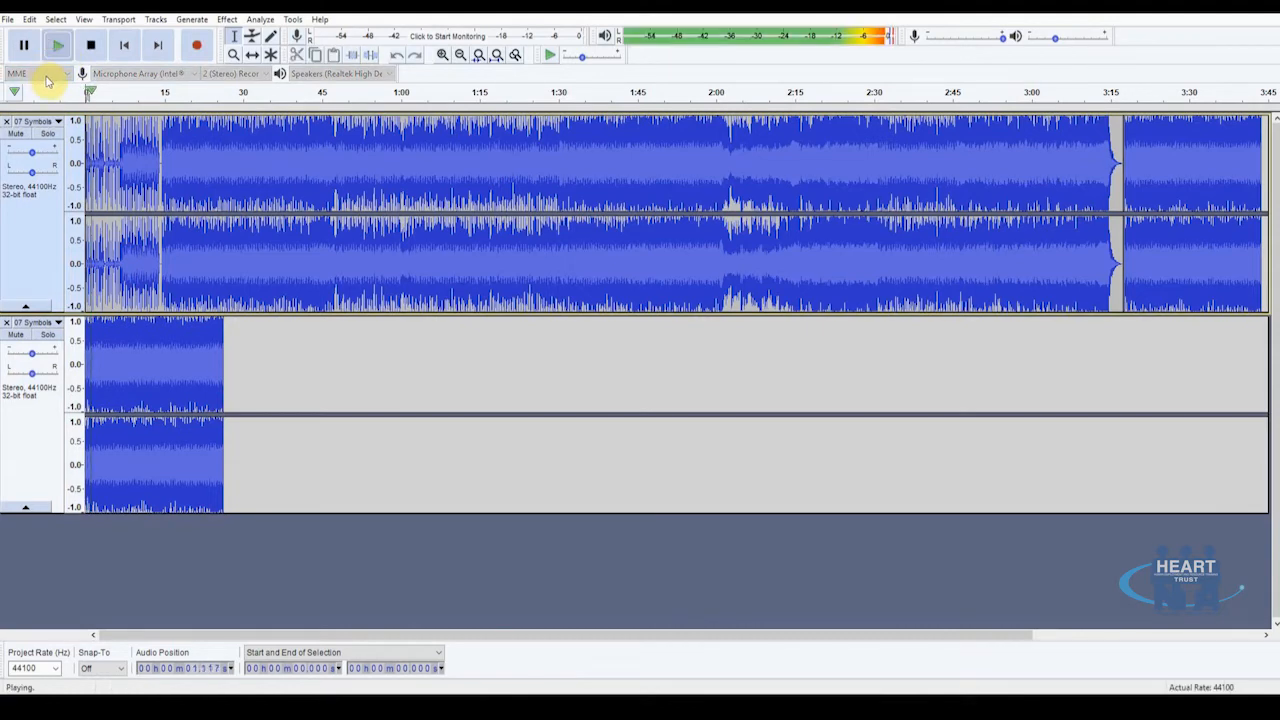
pyautogui.click(90, 46)
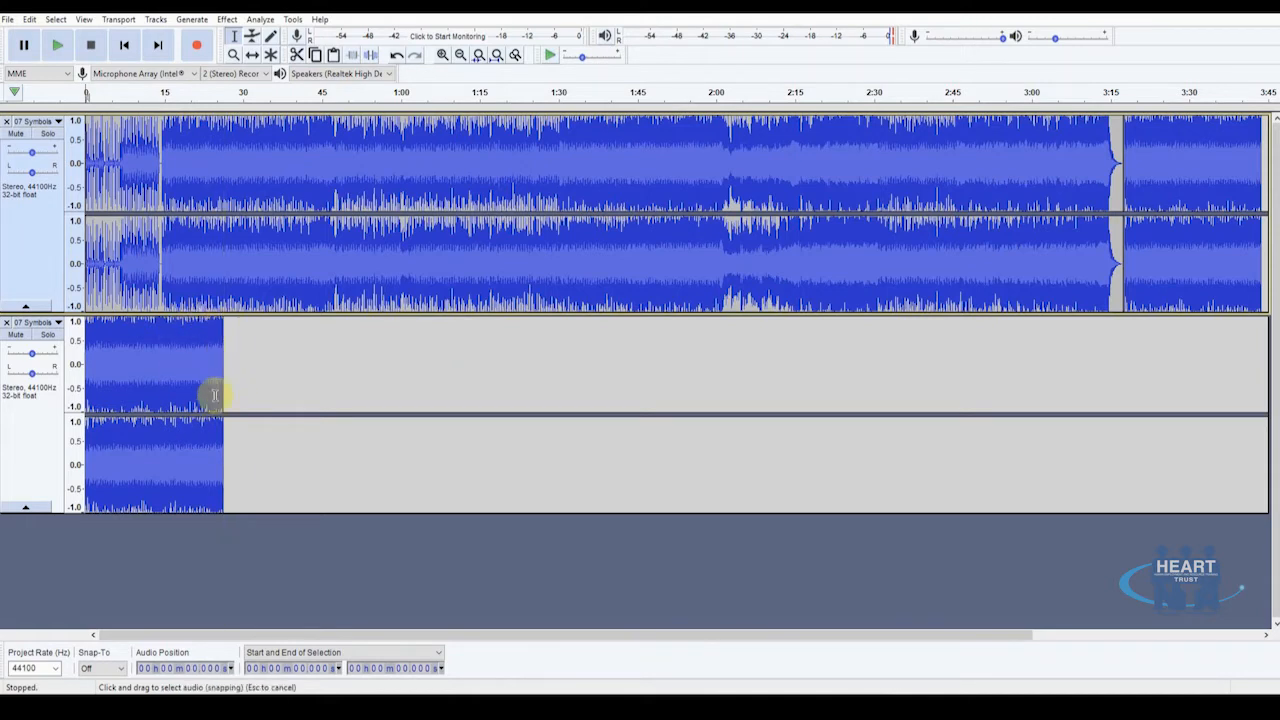
# Step: Cut the whole clip from the second track and paste it at about 2:00 in the same track
pyautogui.moveTo(222, 380); pyautogui.dragTo(80, 393)
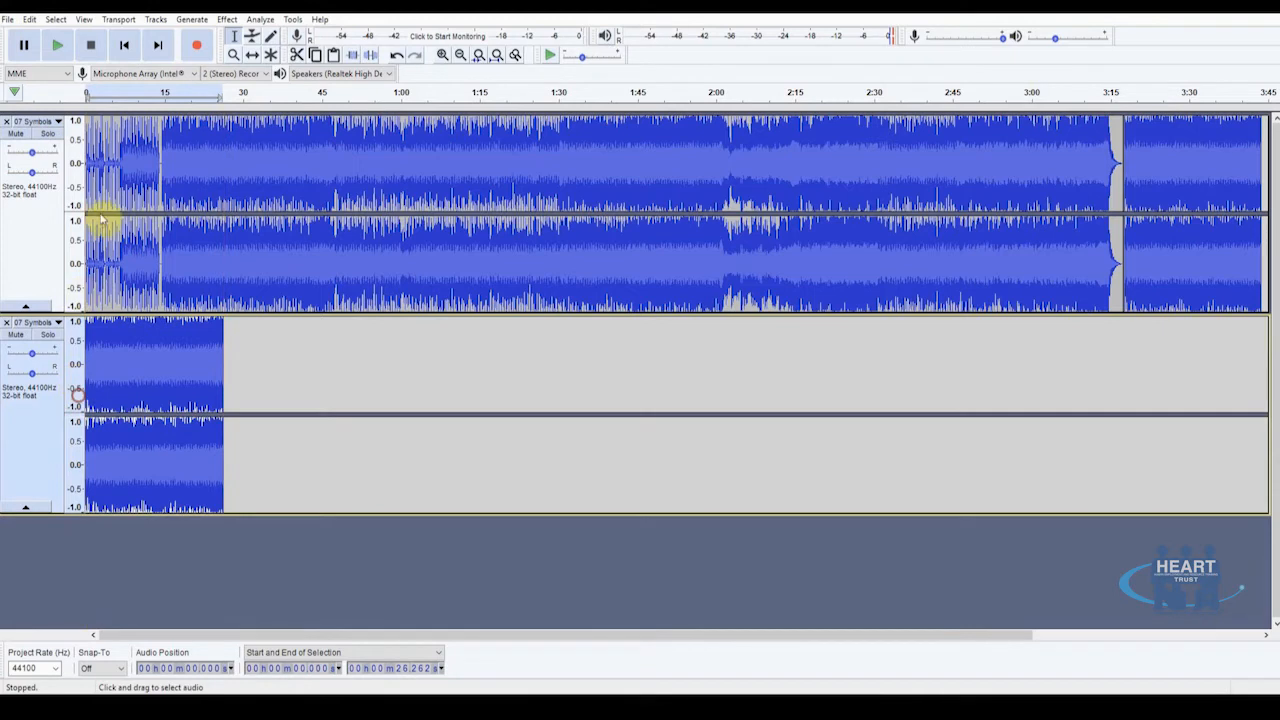
pyautogui.click(28, 20)
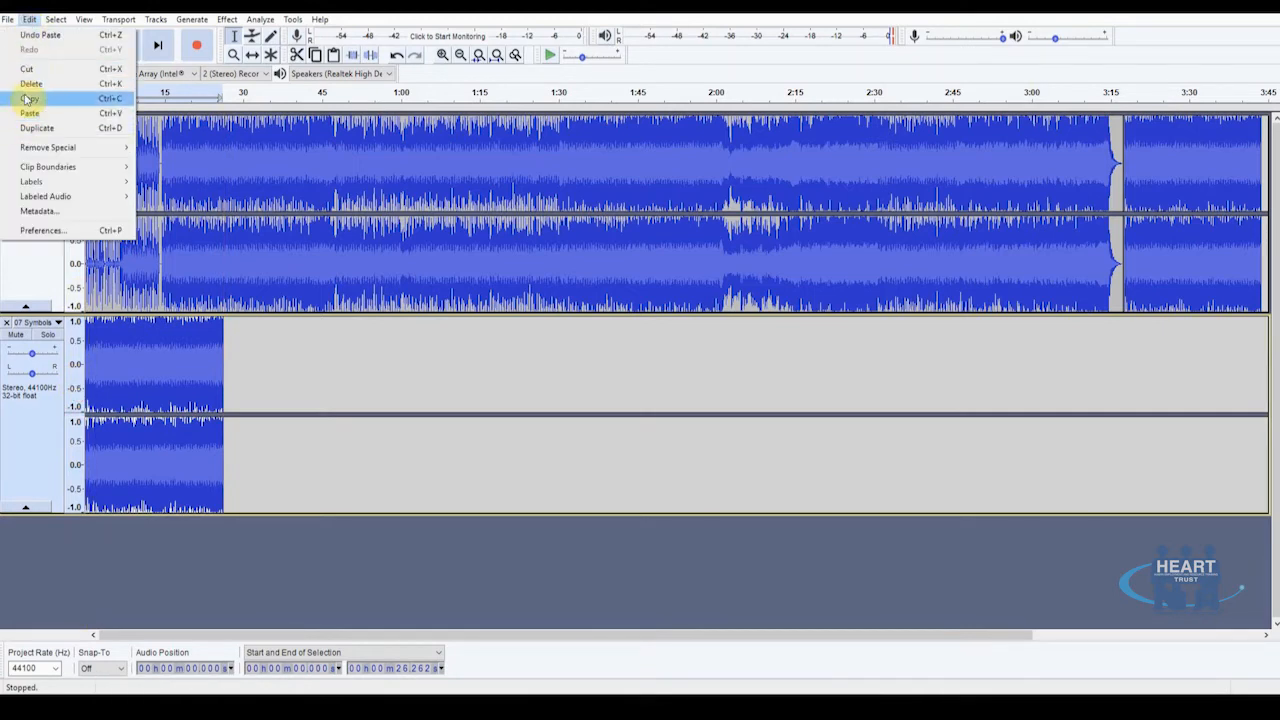
pyautogui.click(30, 82)
pyautogui.click(712, 373)
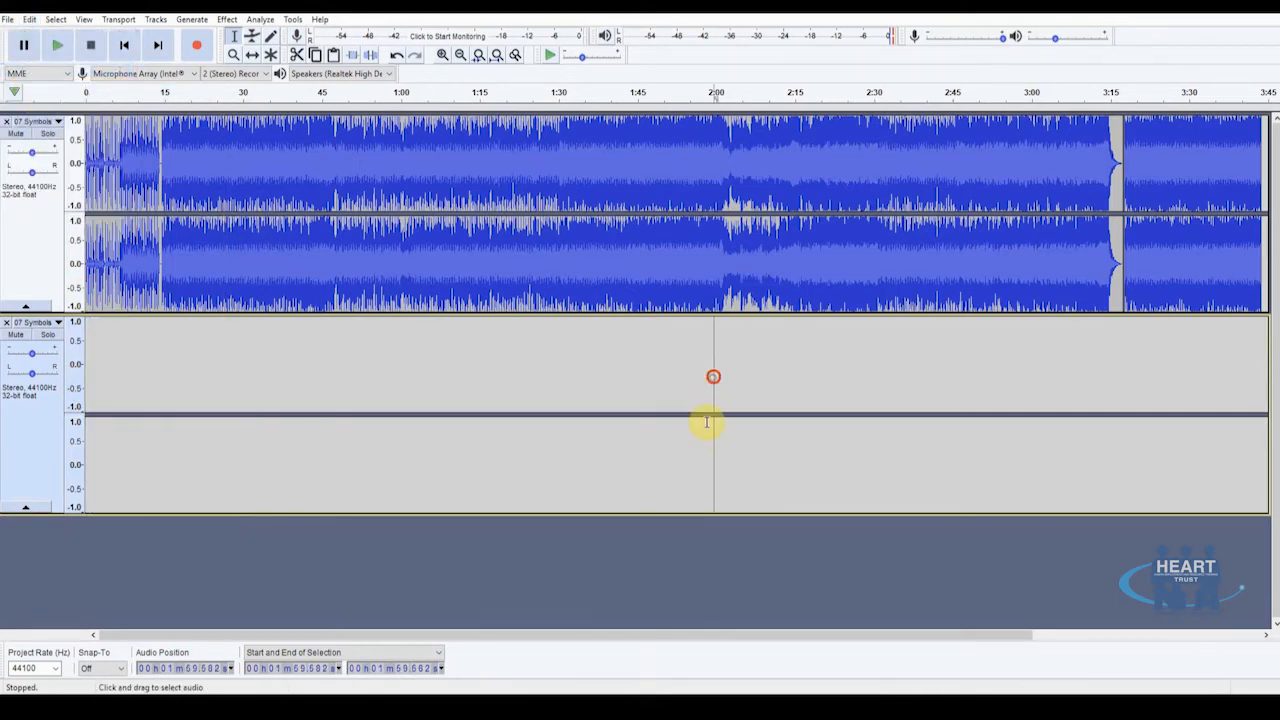
pyautogui.click(30, 20)
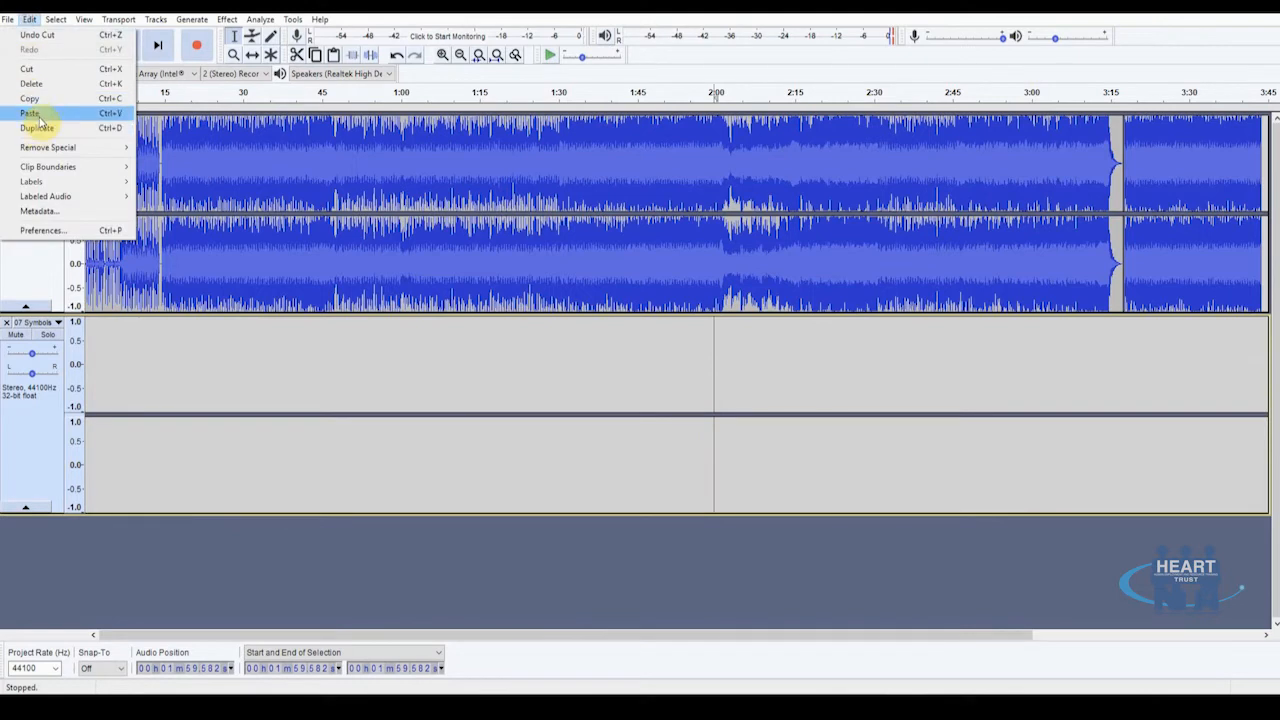
pyautogui.click(33, 114)
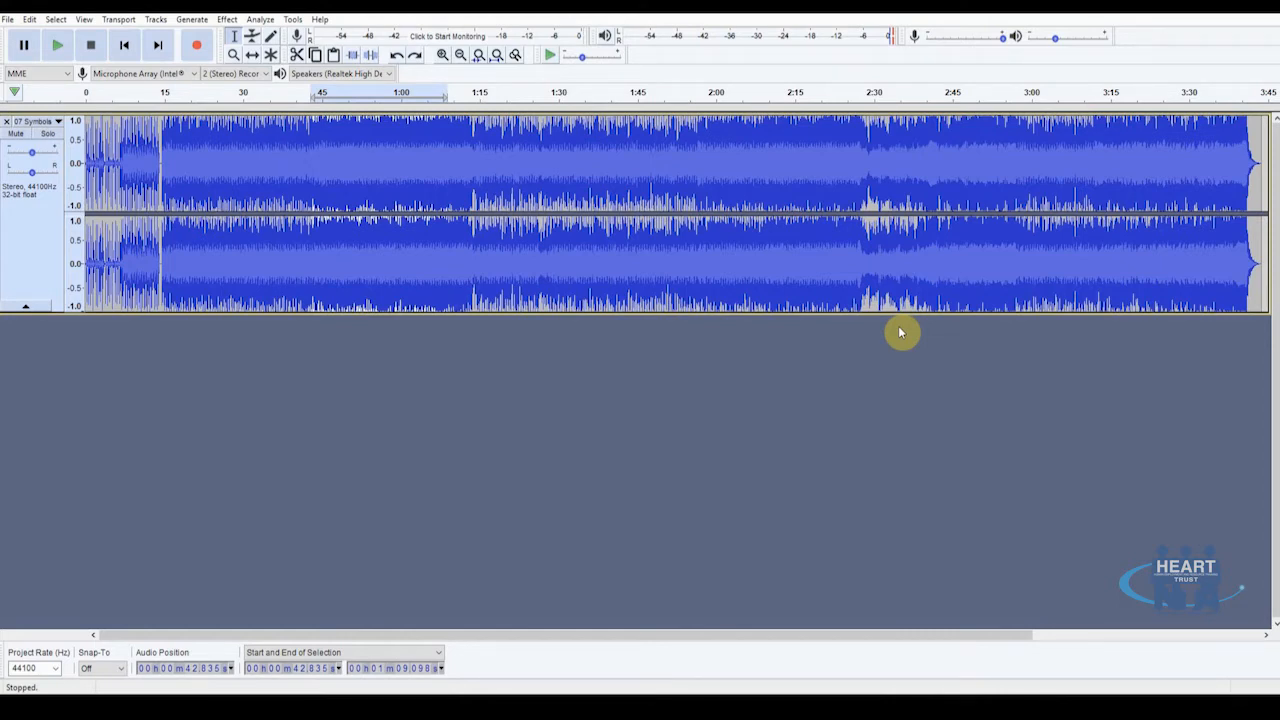
# Step: Play the selected section with the track muted, and unmute the track again
pyautogui.click(13, 136)
pyautogui.click(56, 46)
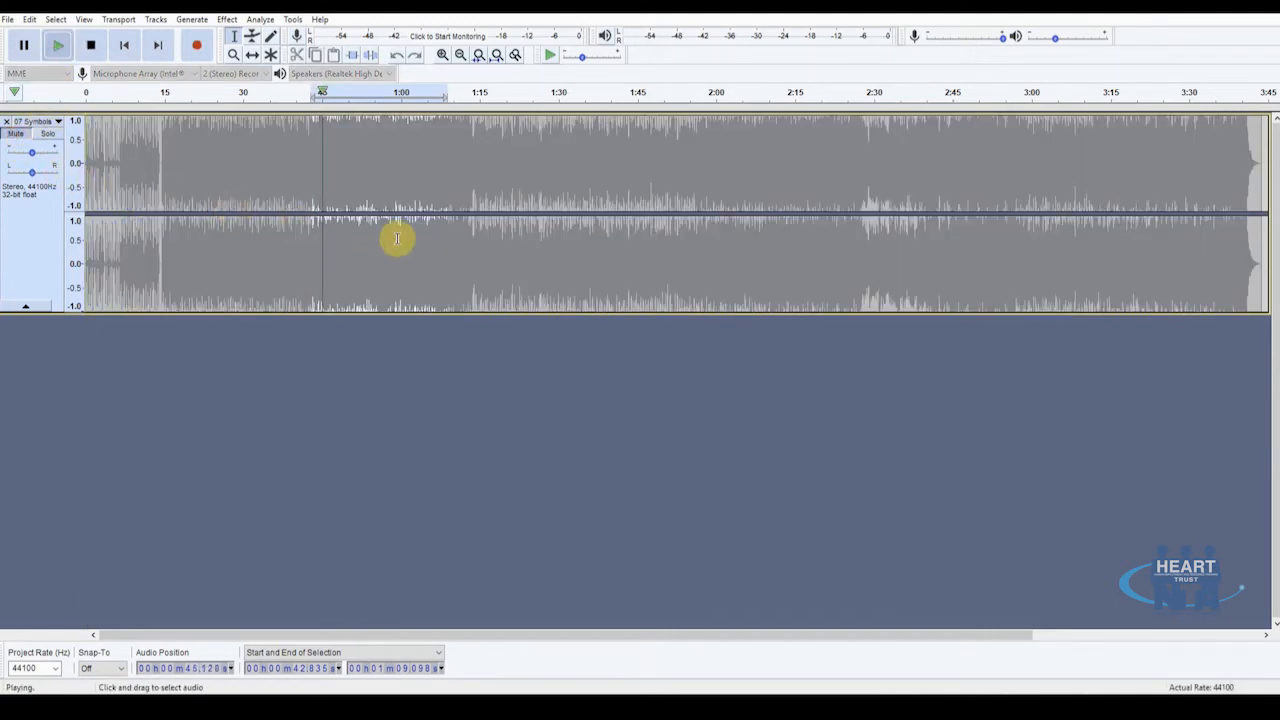
pyautogui.click(91, 45)
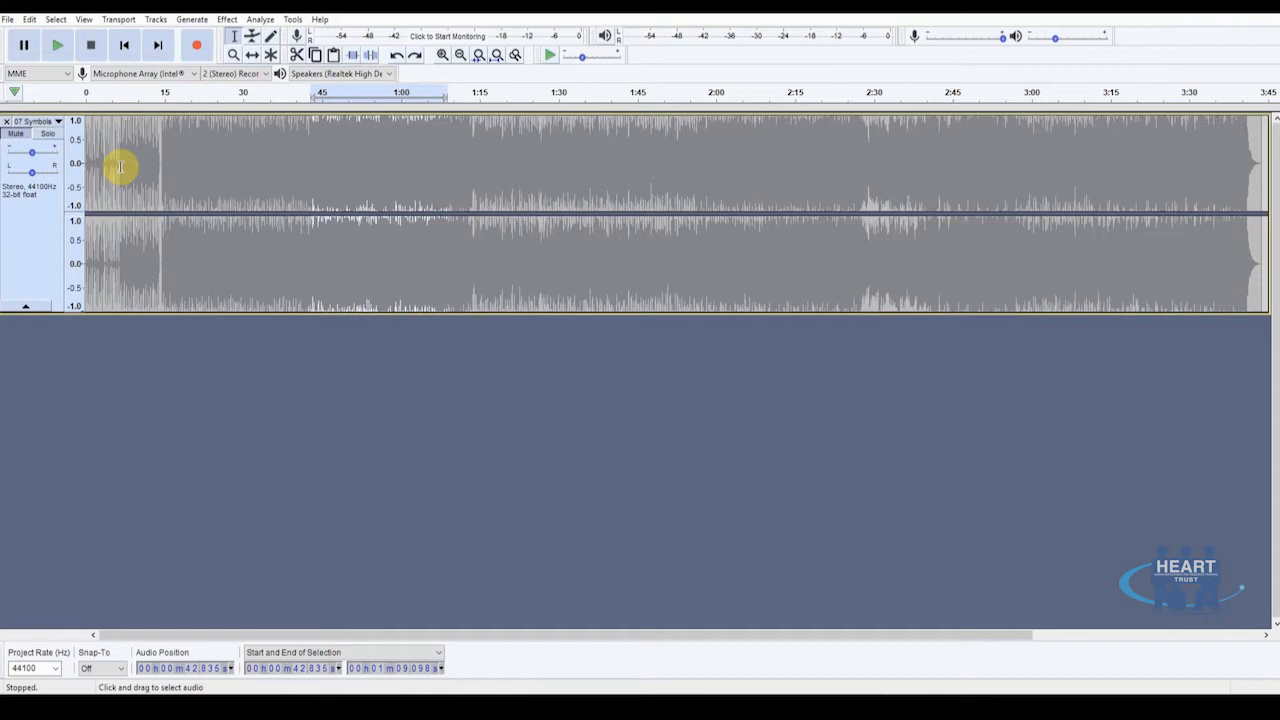
pyautogui.click(15, 136)
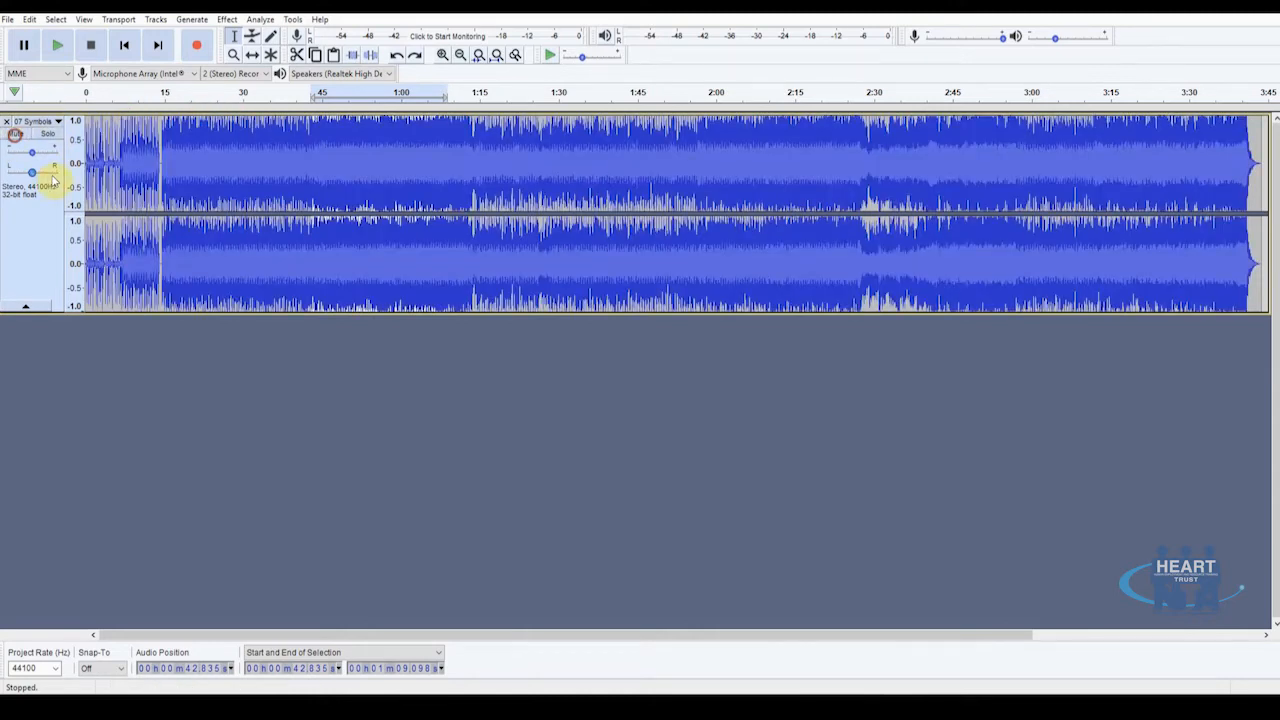
pyautogui.click(15, 133)
pyautogui.click(15, 133)
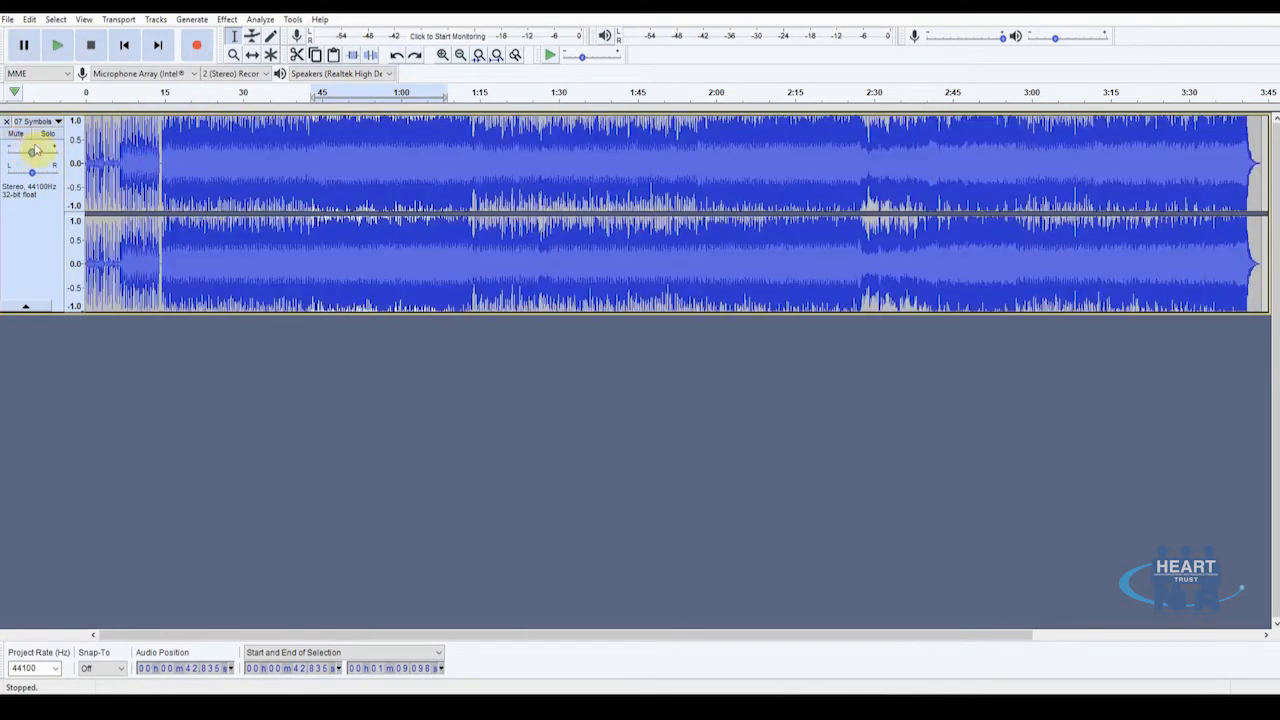
# Step: Import the audio file 05 You Can Save Me from the Beautiful Eulogy - Instruments Of Mercy folder as a second track
pyautogui.click(5, 20)
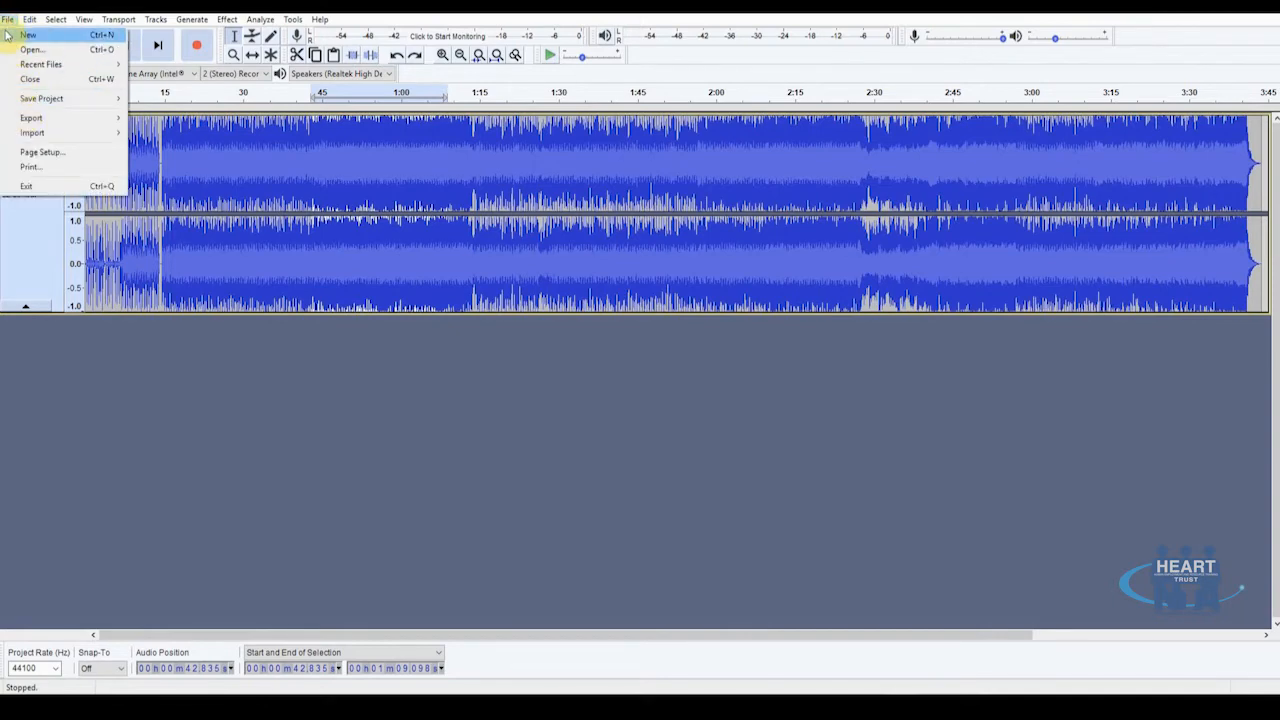
pyautogui.moveTo(118, 132)
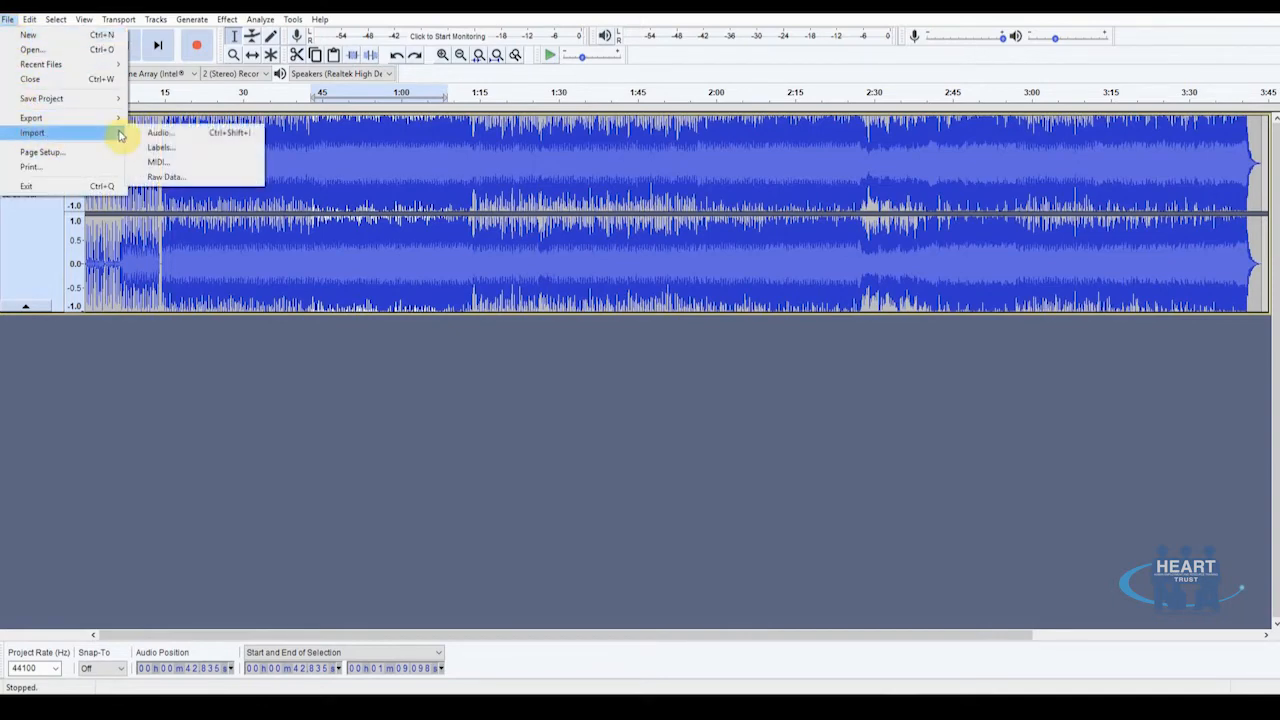
pyautogui.click(166, 137)
pyautogui.click(311, 253)
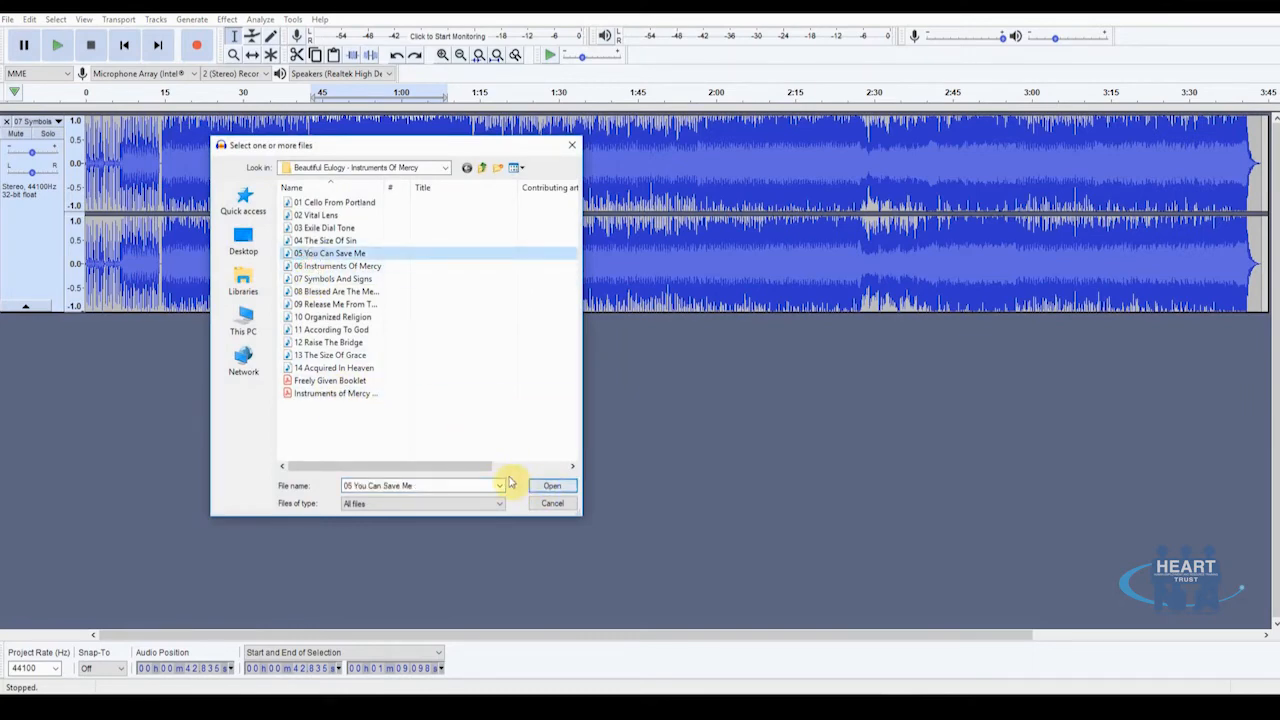
pyautogui.click(549, 487)
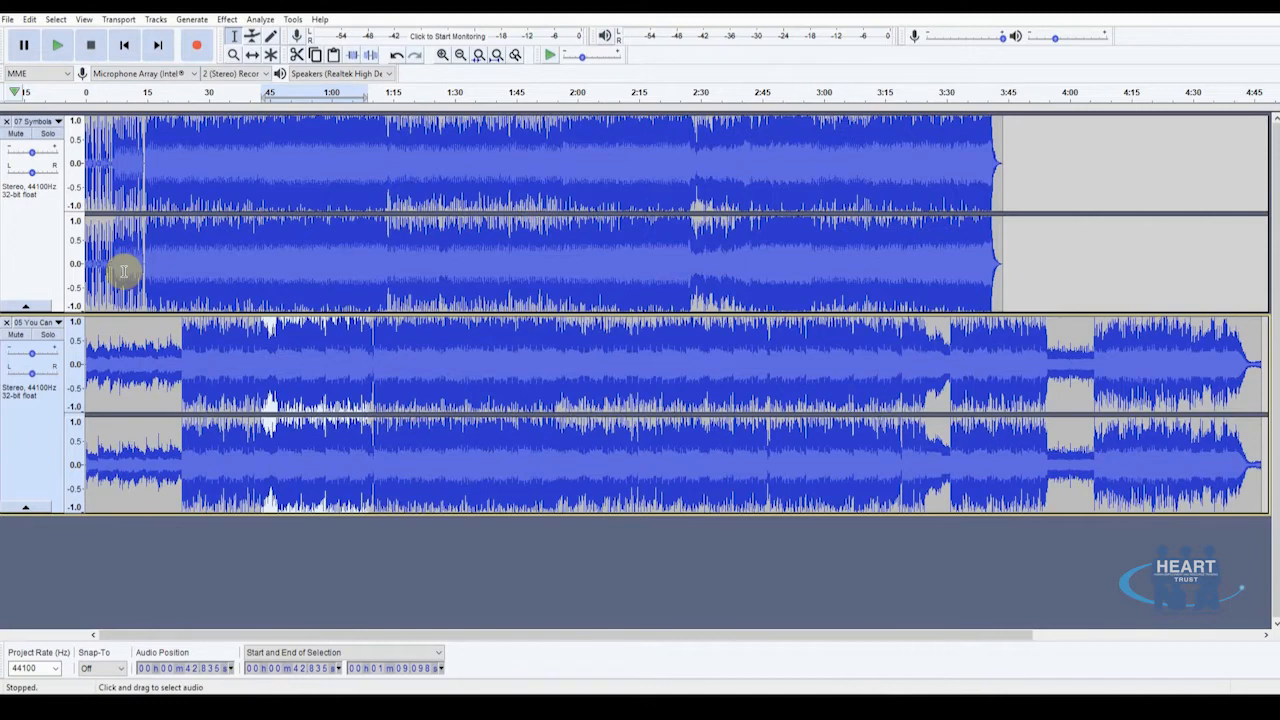
# Step: Play both songs together briefly, first from the selected section and again from about 0:01
pyautogui.click(57, 45)
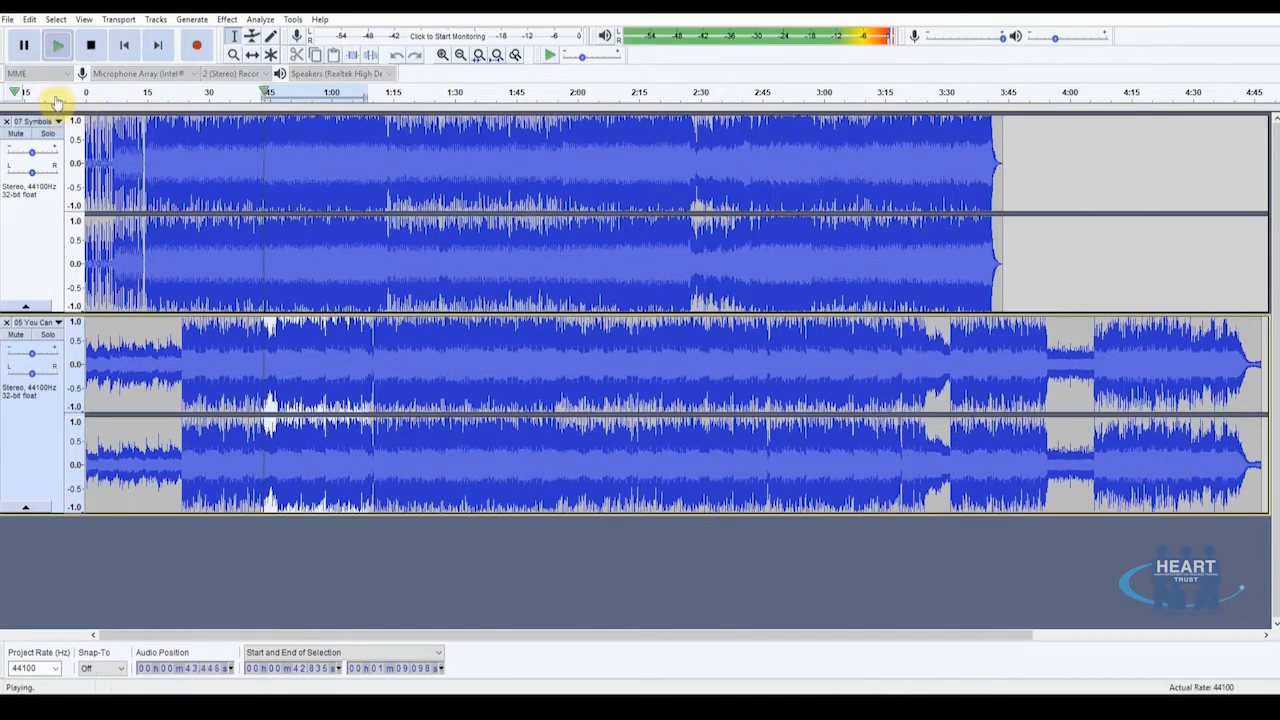
pyautogui.click(90, 45)
pyautogui.click(91, 125)
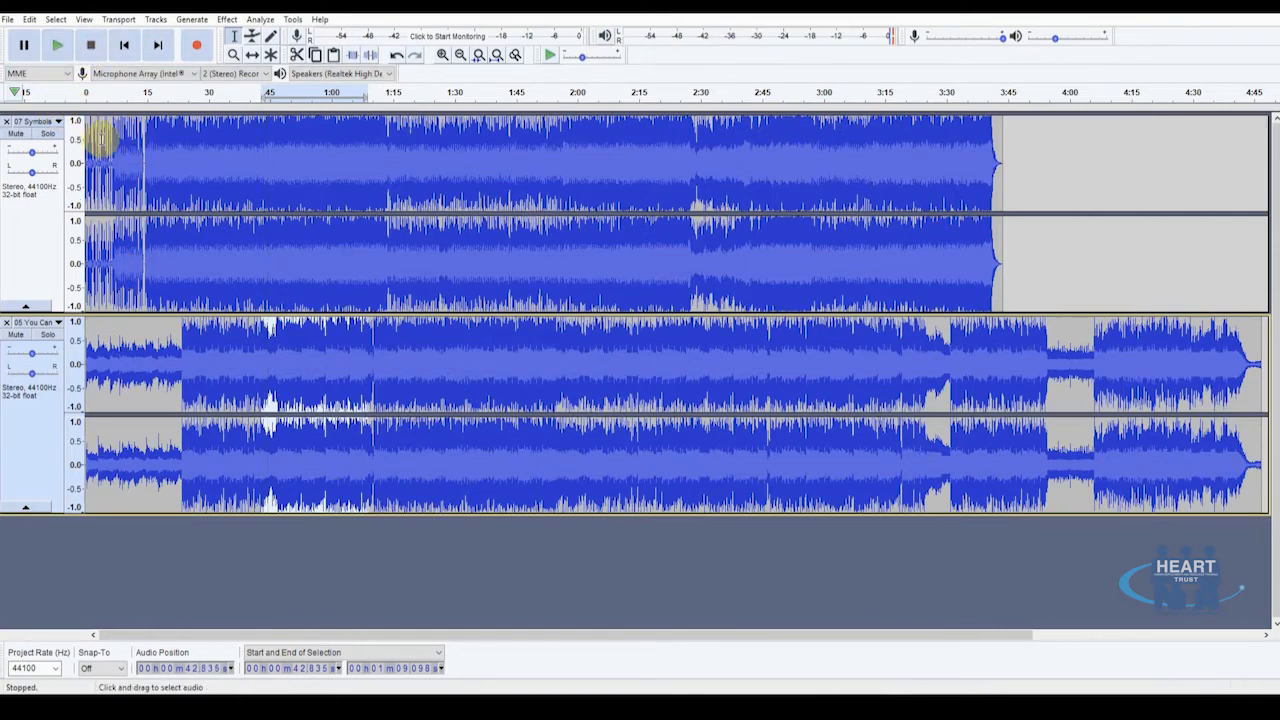
pyautogui.click(57, 45)
pyautogui.click(90, 45)
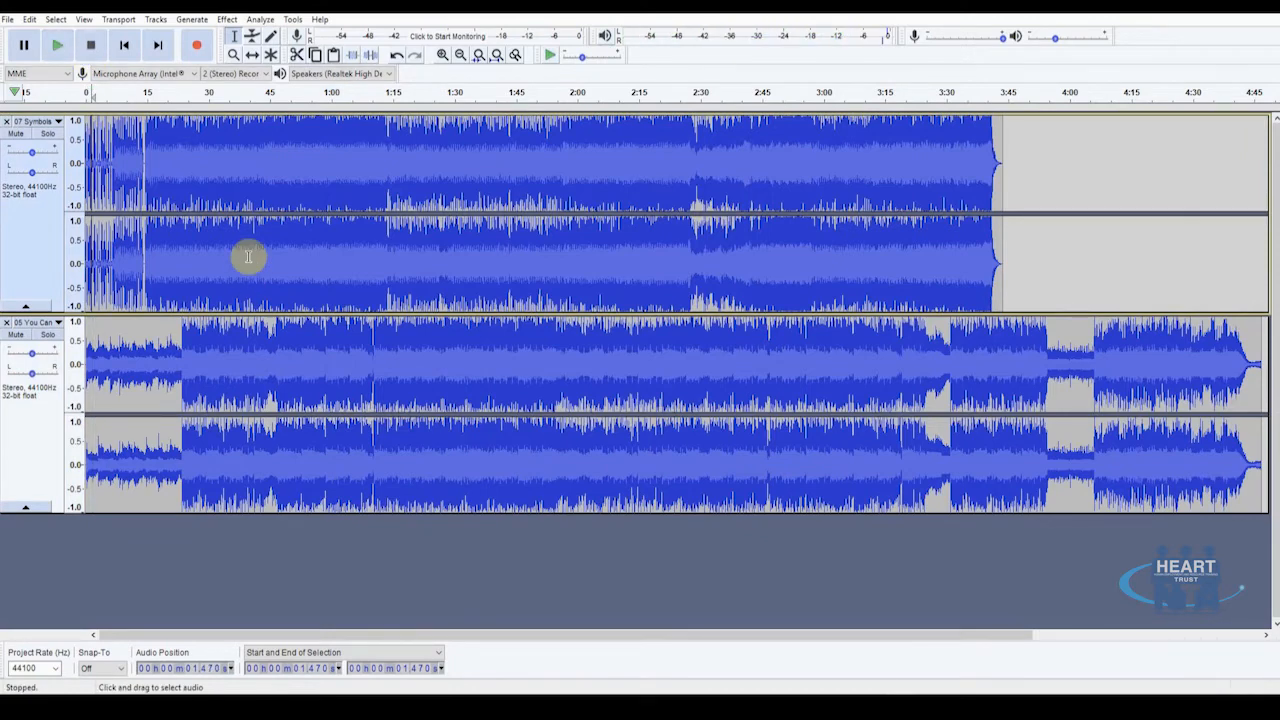
# Step: Mute the 07 Symbols And Signs track and play 05 You Can Save Me alone from near its start
pyautogui.click(15, 134)
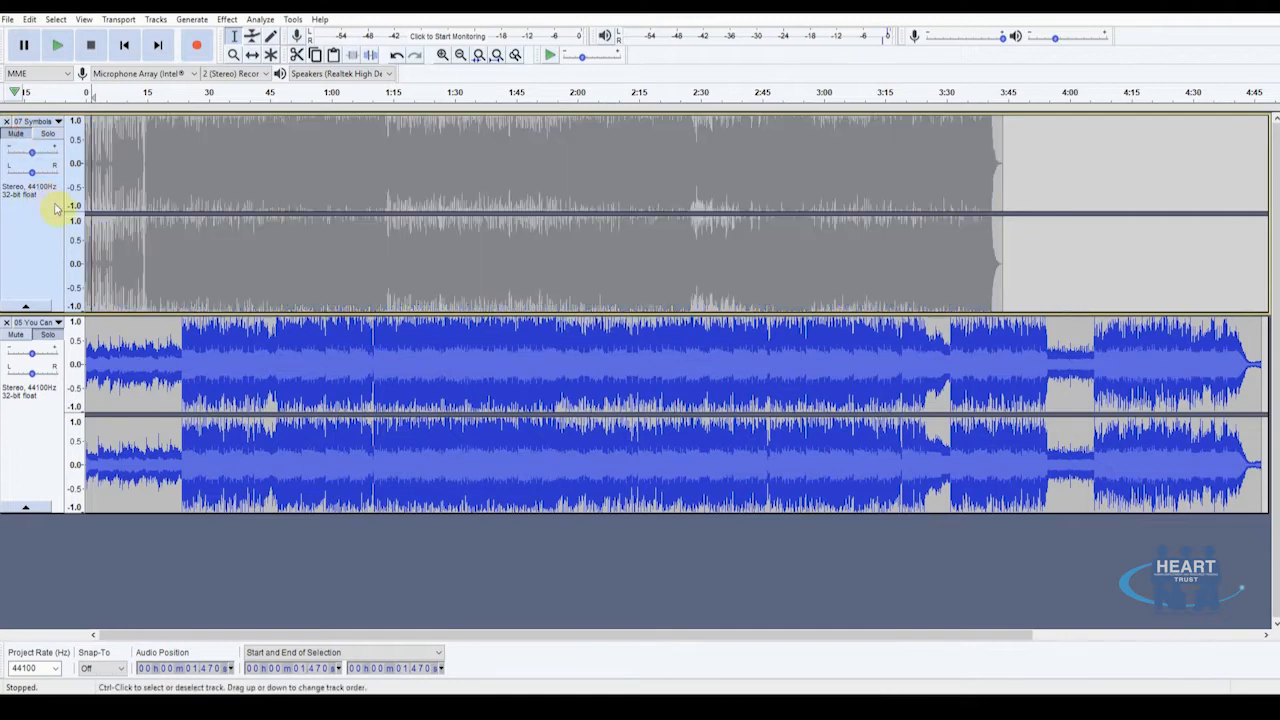
pyautogui.click(89, 340)
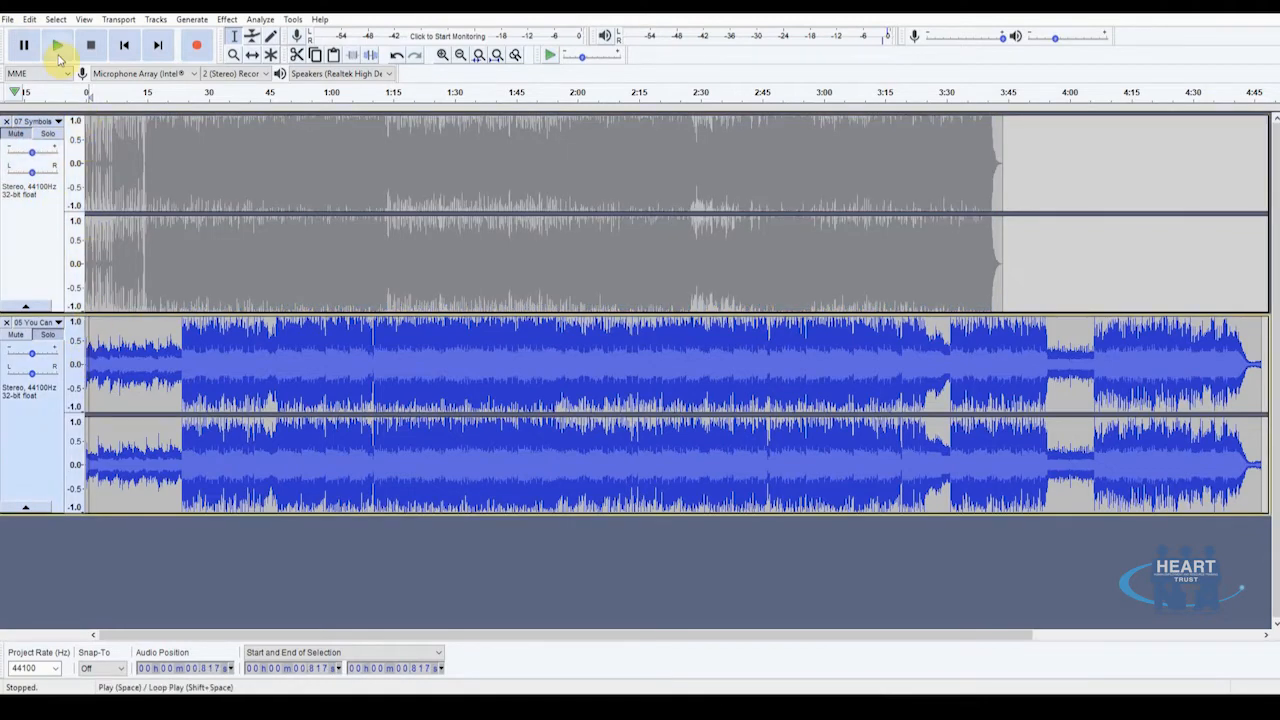
pyautogui.click(58, 52)
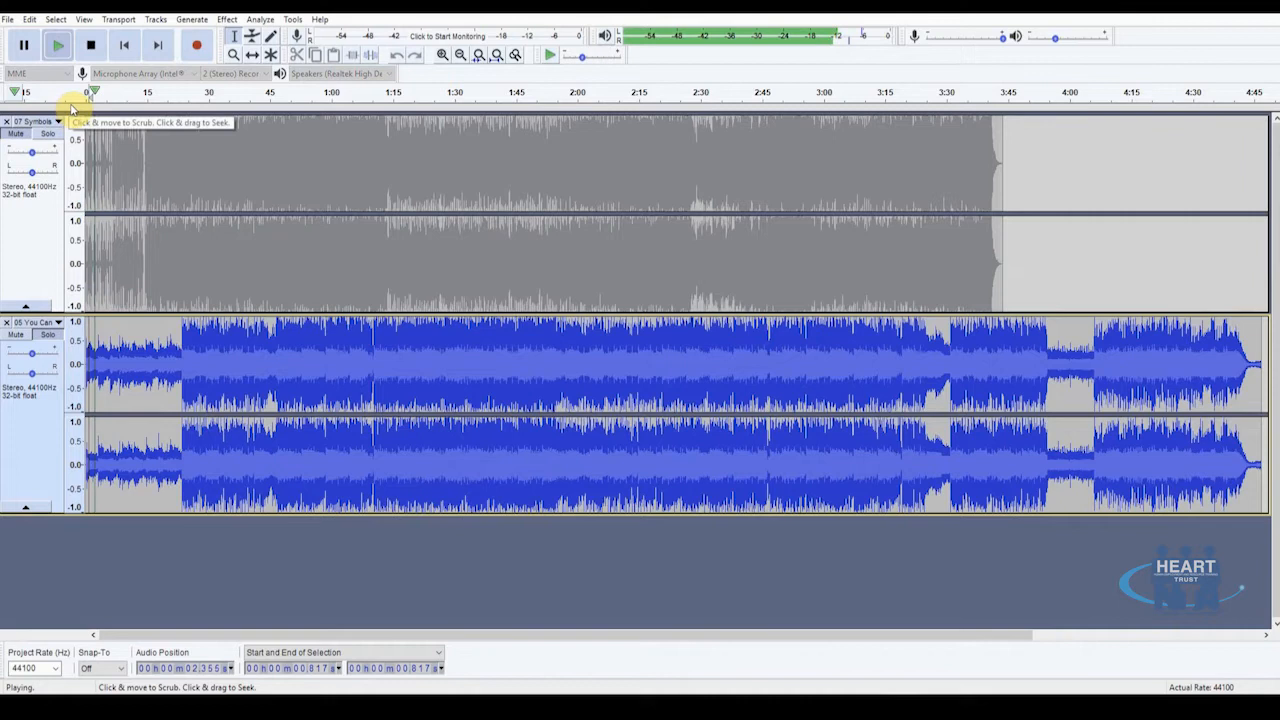
pyautogui.click(90, 45)
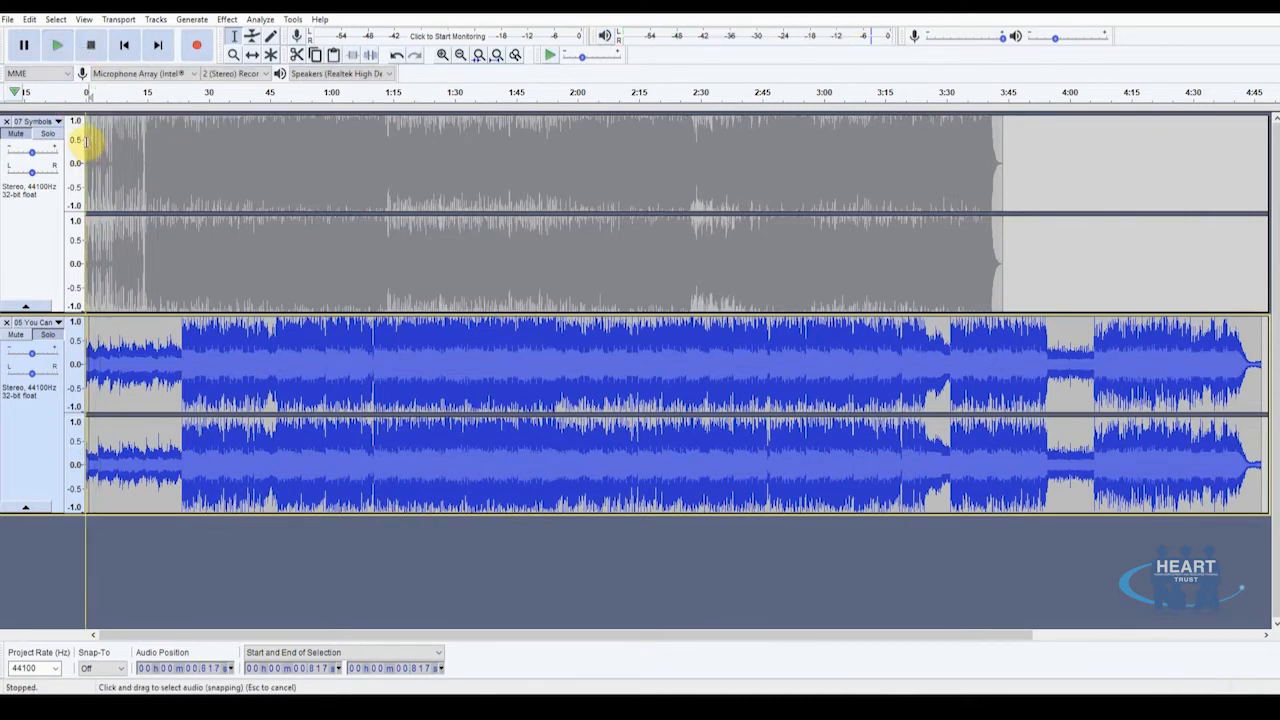
# Step: Mute the 05 You Can Save Me track, unmute 07 Symbols And Signs, and play 07 briefly on its own
pyautogui.click(17, 337)
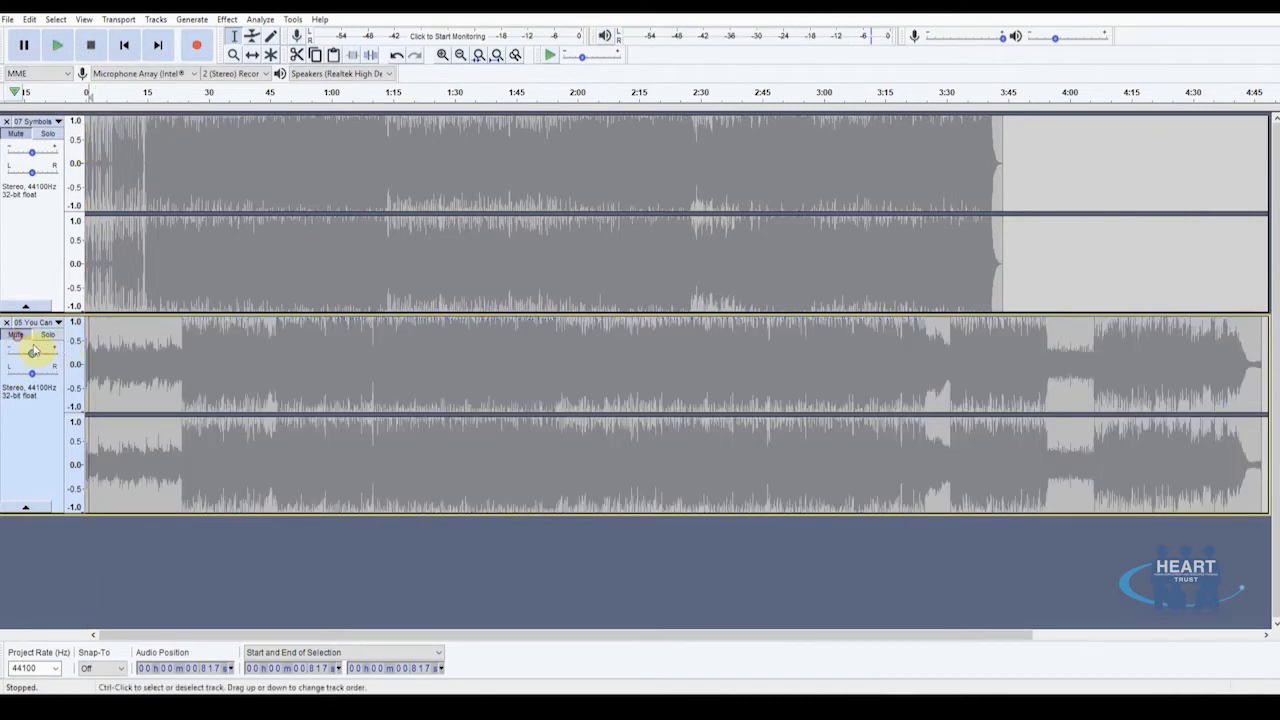
pyautogui.click(15, 135)
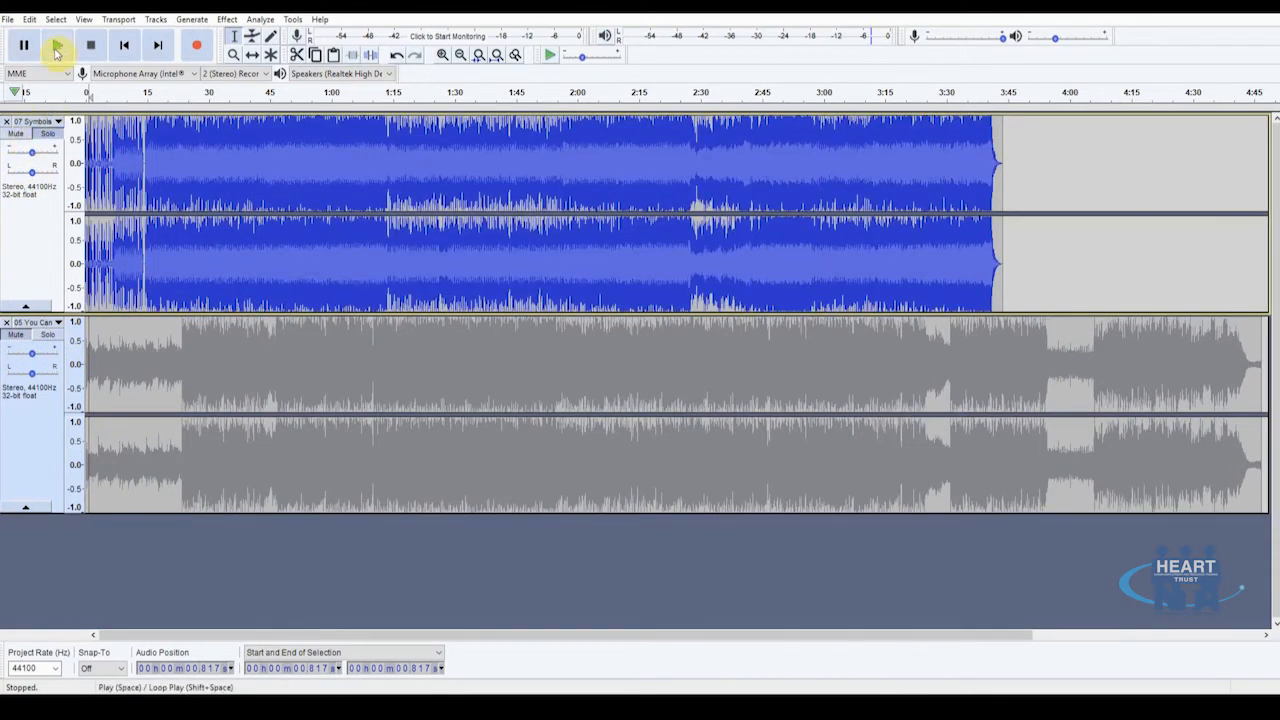
pyautogui.click(57, 50)
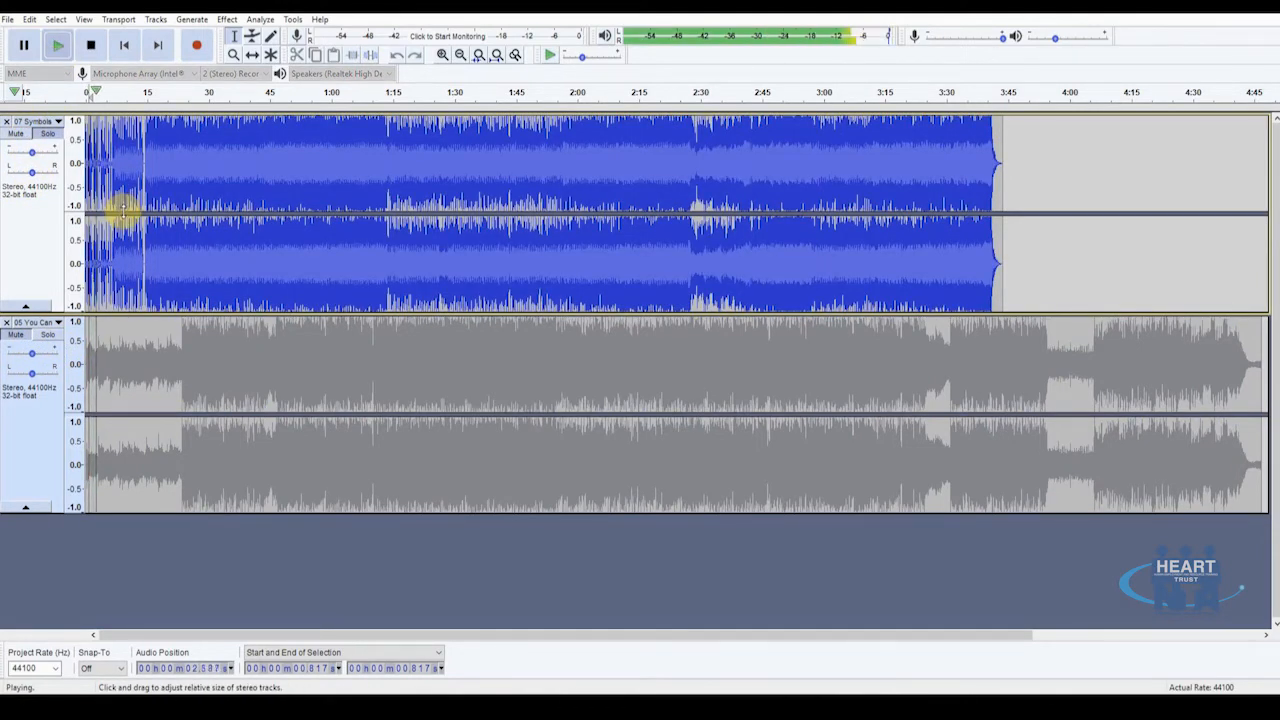
pyautogui.click(91, 45)
# Step: Try Solo and Mute on both tracks, and leave both of them unmuted and unsoloed
pyautogui.click(47, 336)
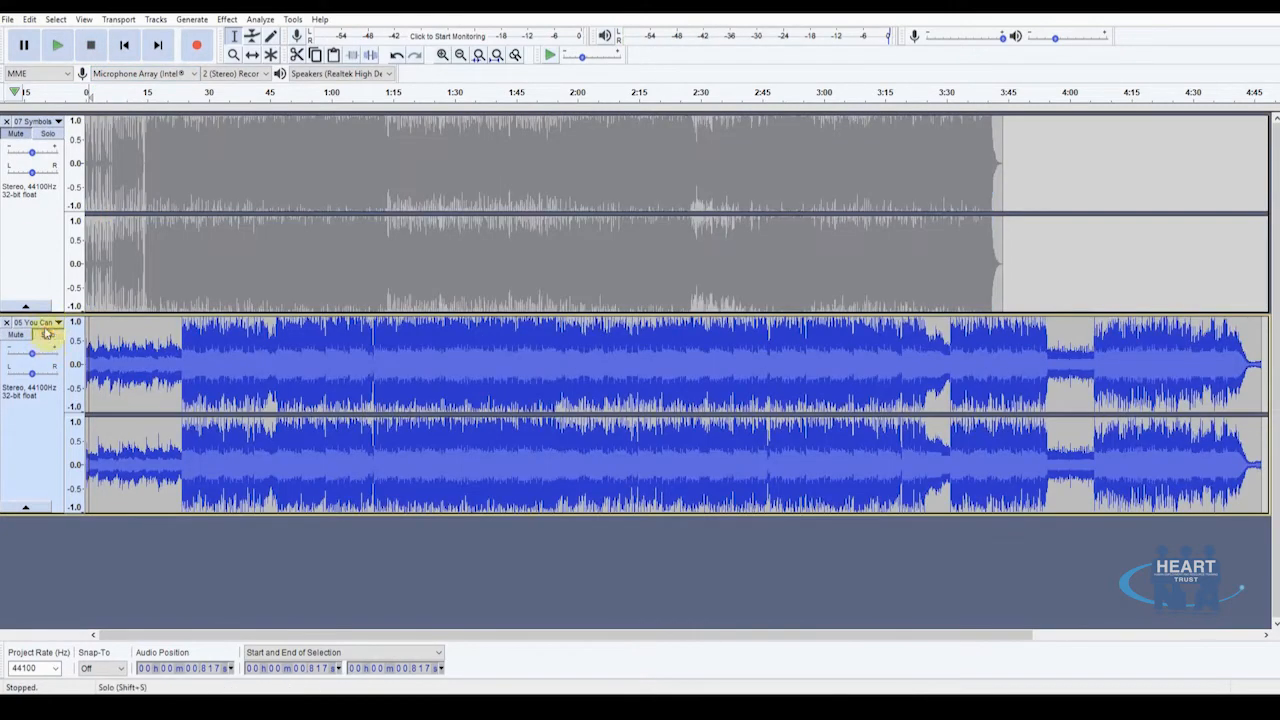
pyautogui.click(45, 134)
pyautogui.click(15, 134)
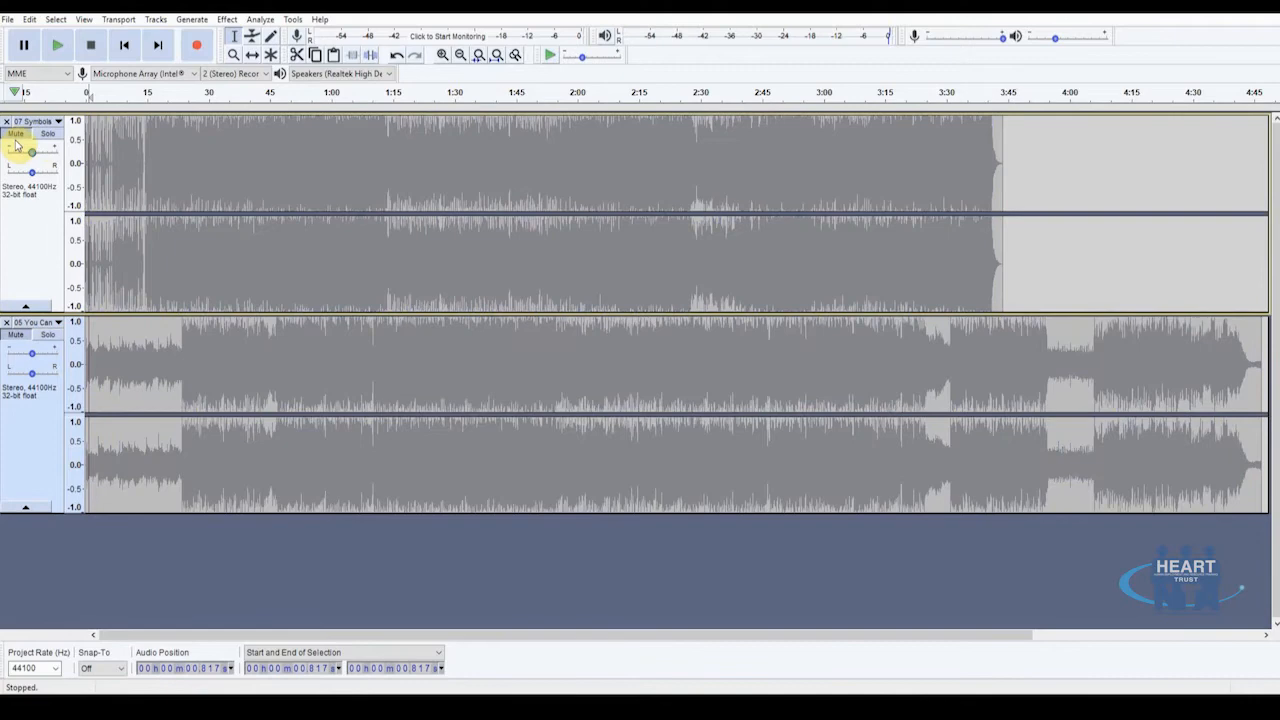
pyautogui.click(15, 134)
pyautogui.click(15, 335)
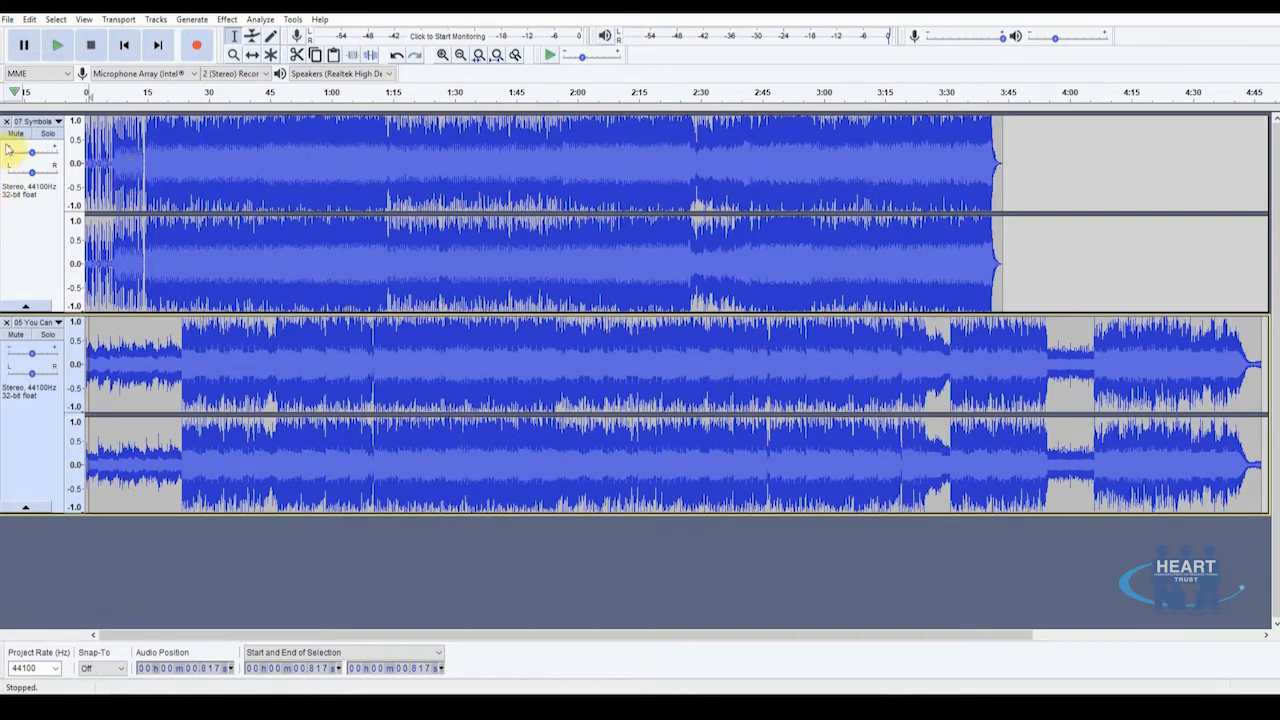
# Step: Solo the 07 Symbols And Signs track, switch Solo to 05 You Can Save Me, and close the 07 track
pyautogui.click(47, 133)
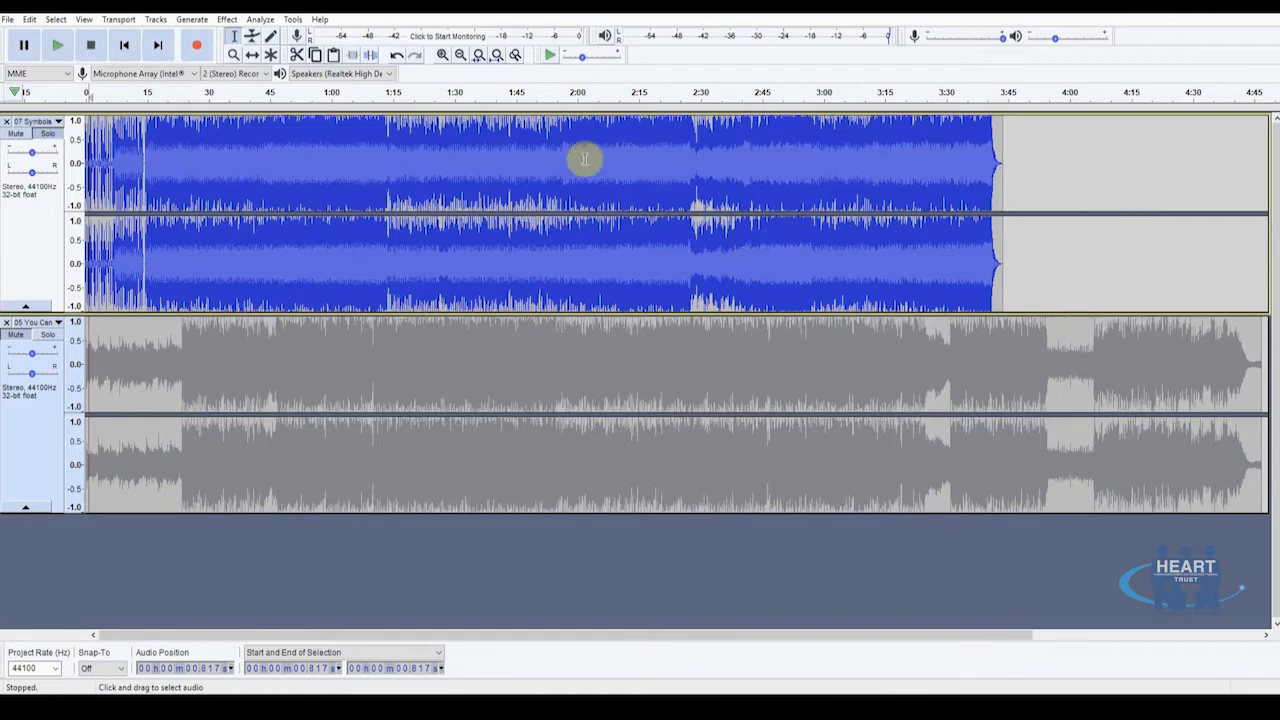
pyautogui.click(47, 336)
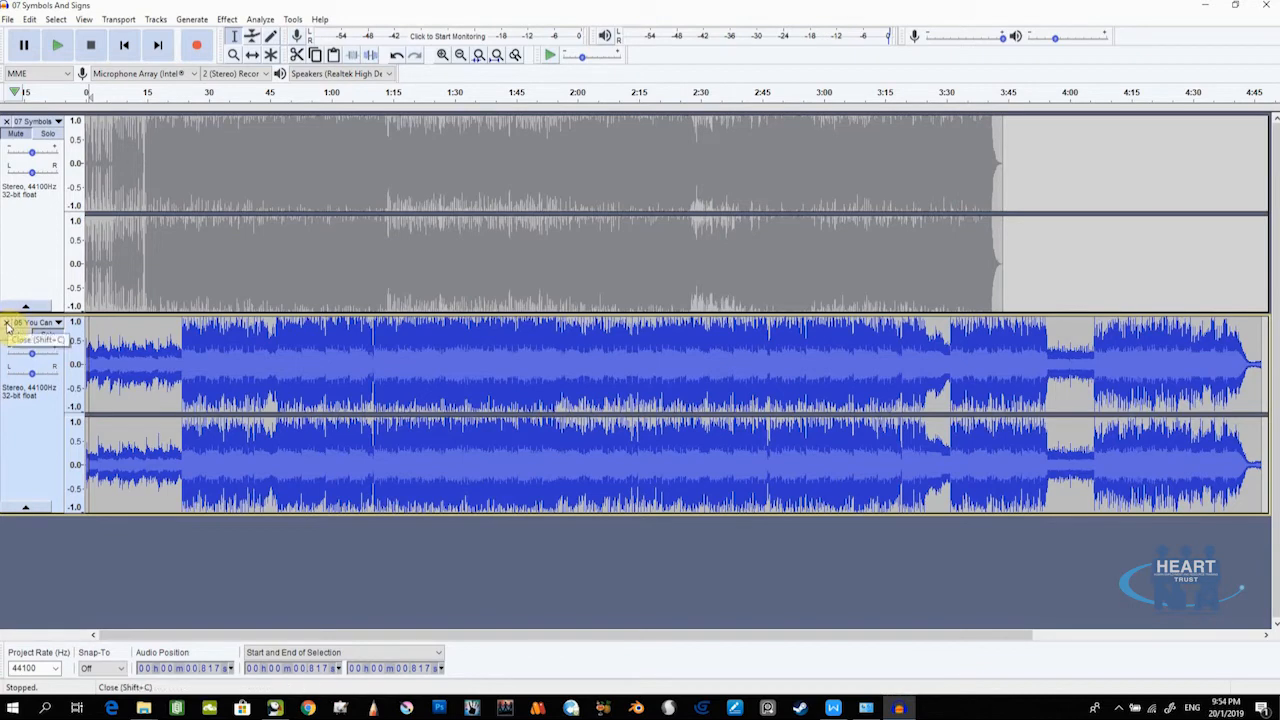
pyautogui.click(6, 121)
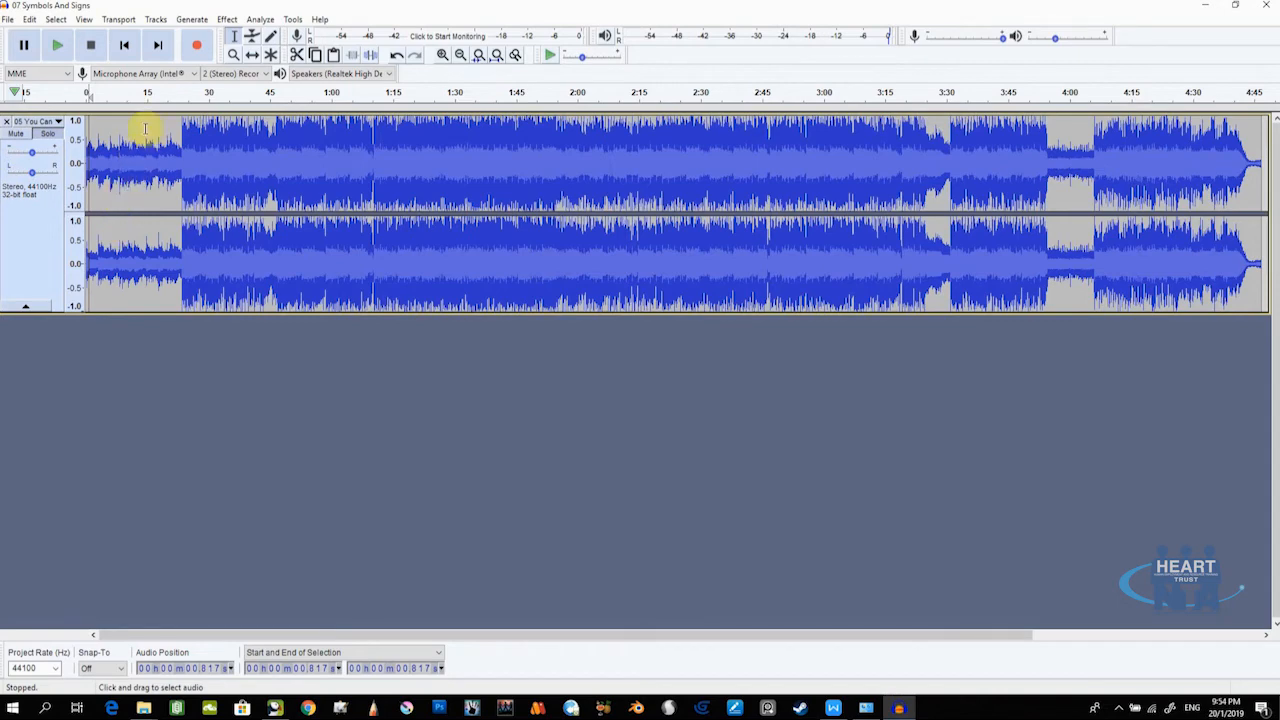
# Step: Try to open the Change Speed effect without any audio selected, and dismiss the message
pyautogui.click(227, 20)
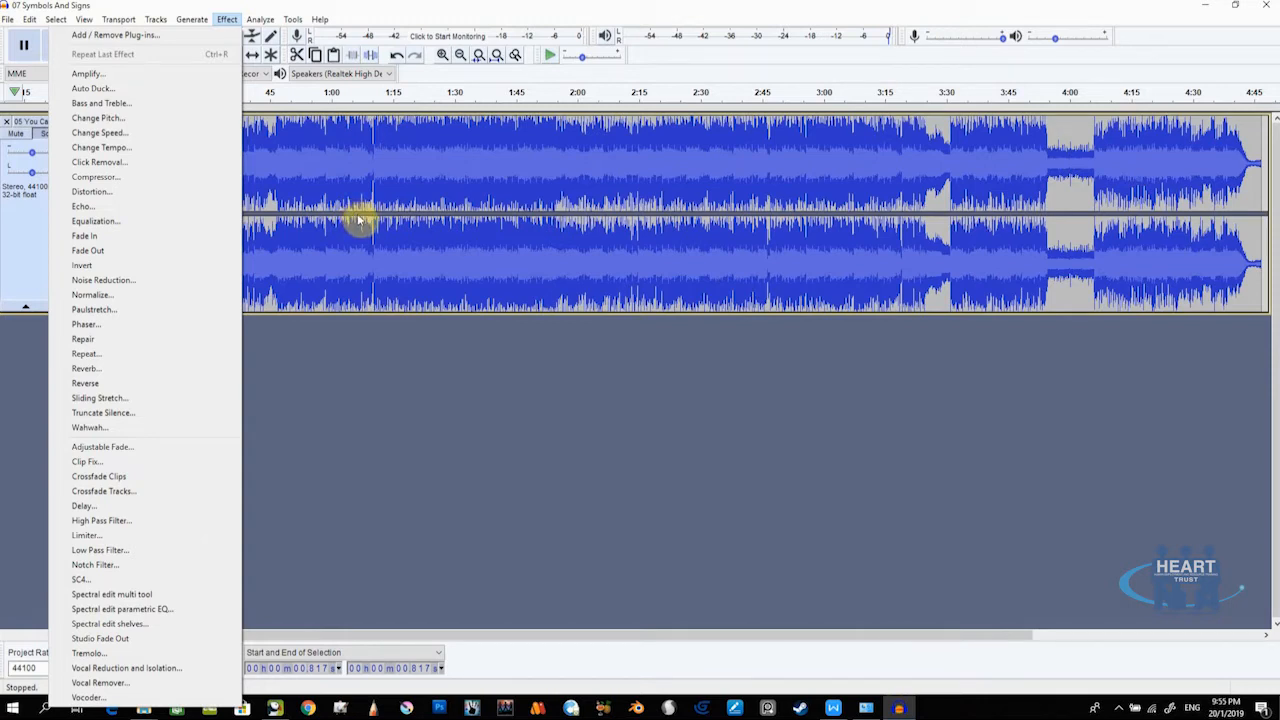
pyautogui.click(120, 133)
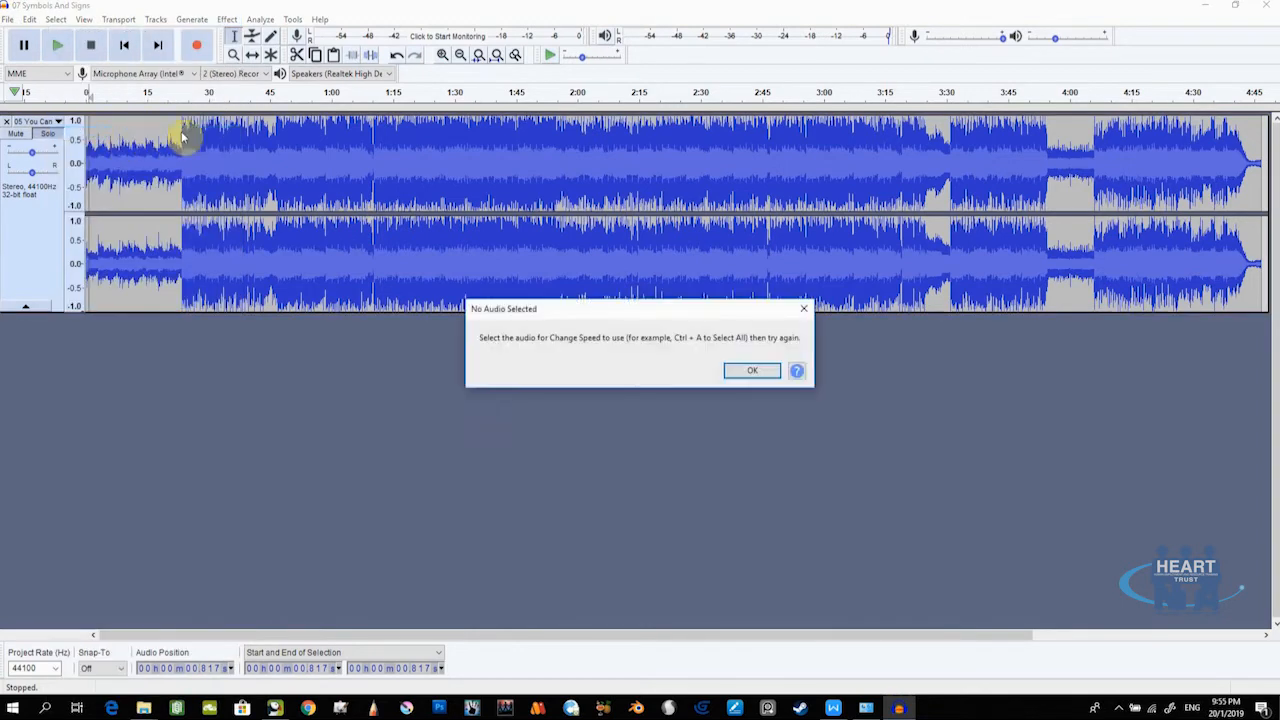
pyautogui.moveTo(562, 310); pyautogui.dragTo(466, 258)
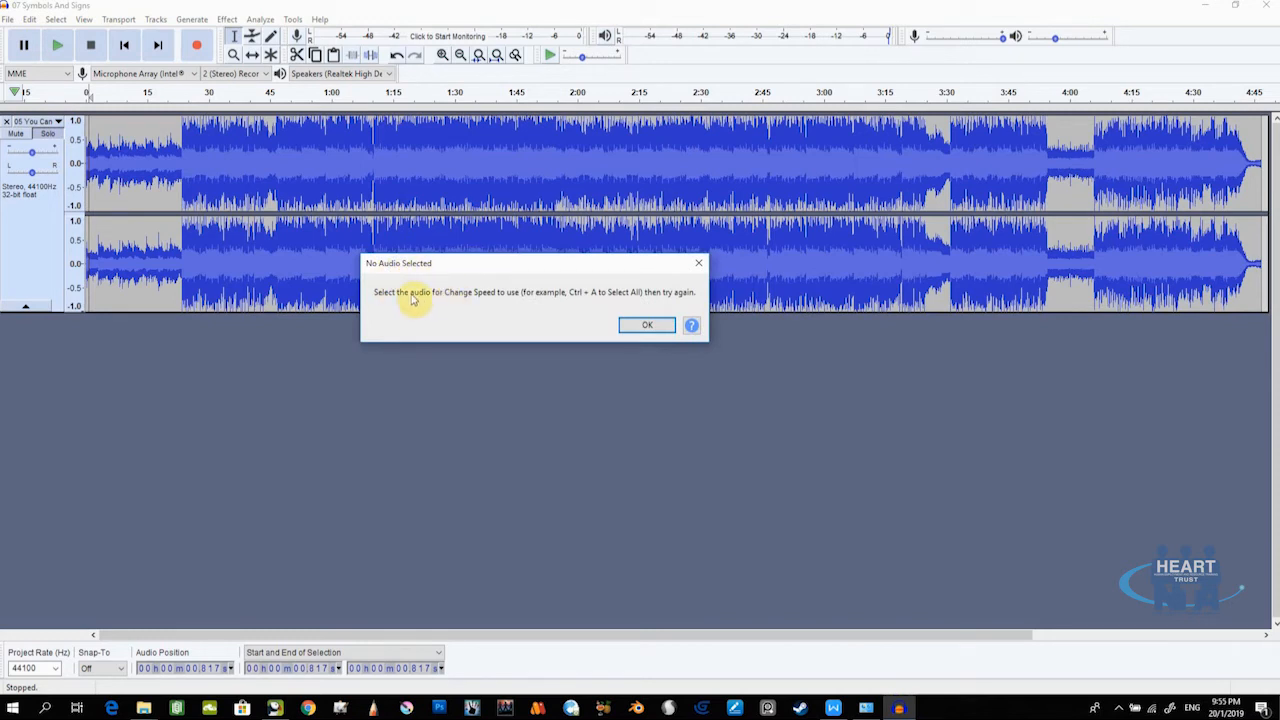
pyautogui.click(650, 324)
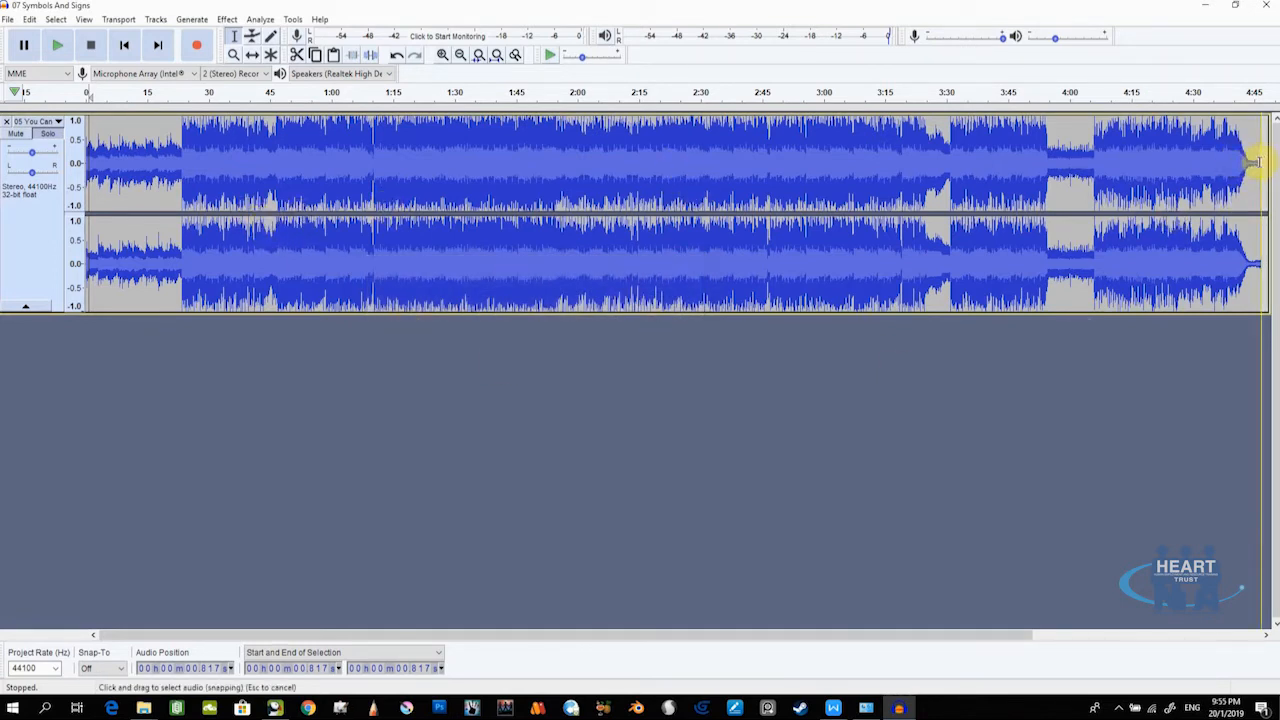
# Step: Select the entire 05 You Can Save Me track and open the Change Speed effect for it
pyautogui.moveTo(1258, 162); pyautogui.dragTo(66, 176)
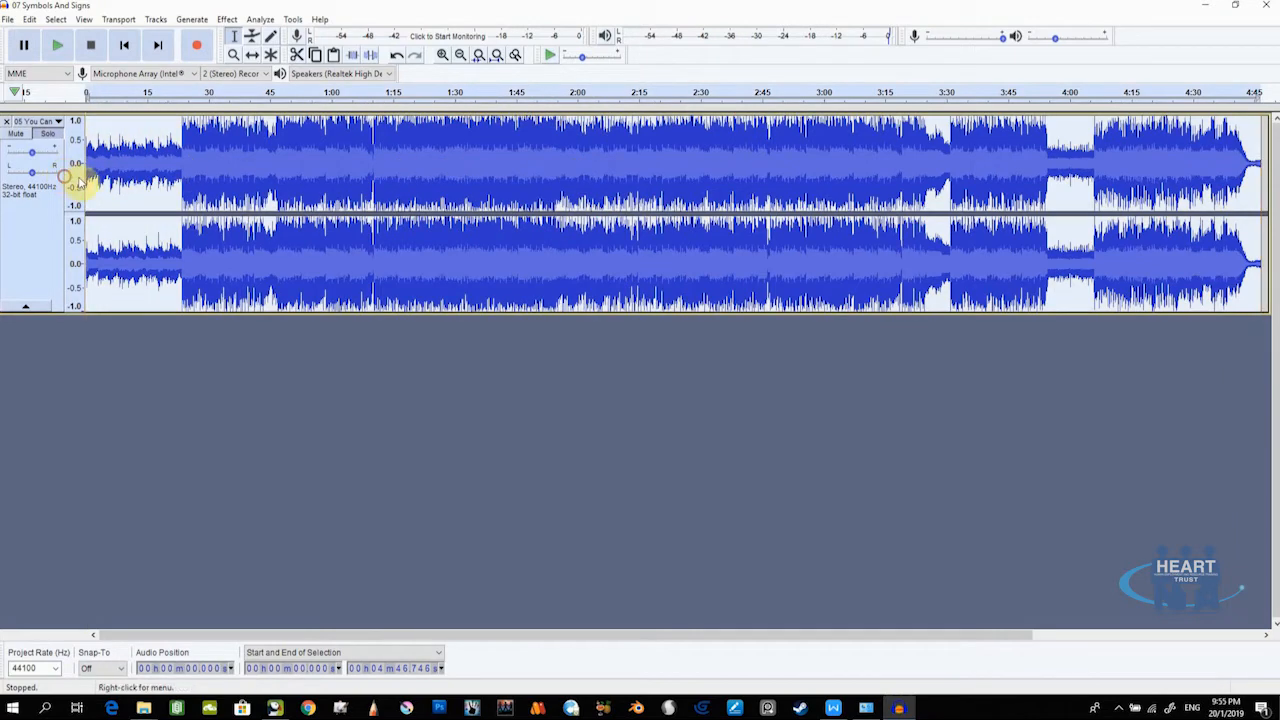
pyautogui.click(228, 20)
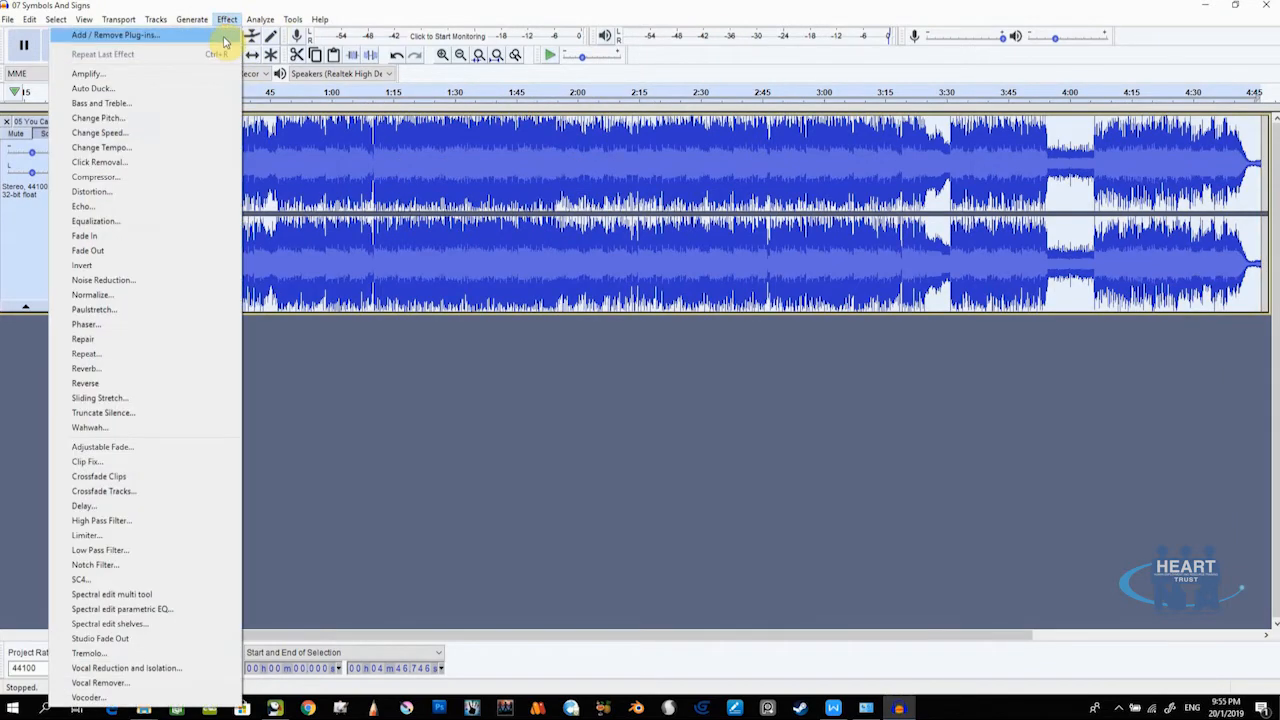
pyautogui.click(121, 137)
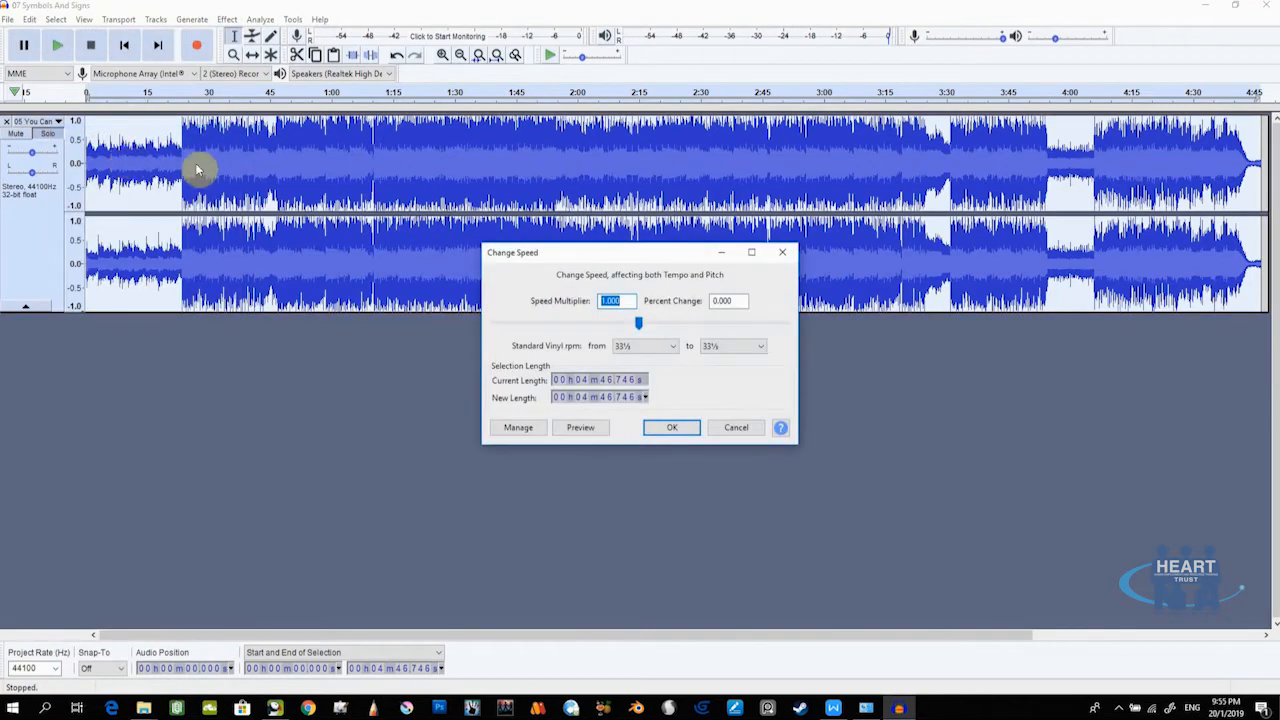
pyautogui.moveTo(597, 258); pyautogui.dragTo(520, 255)
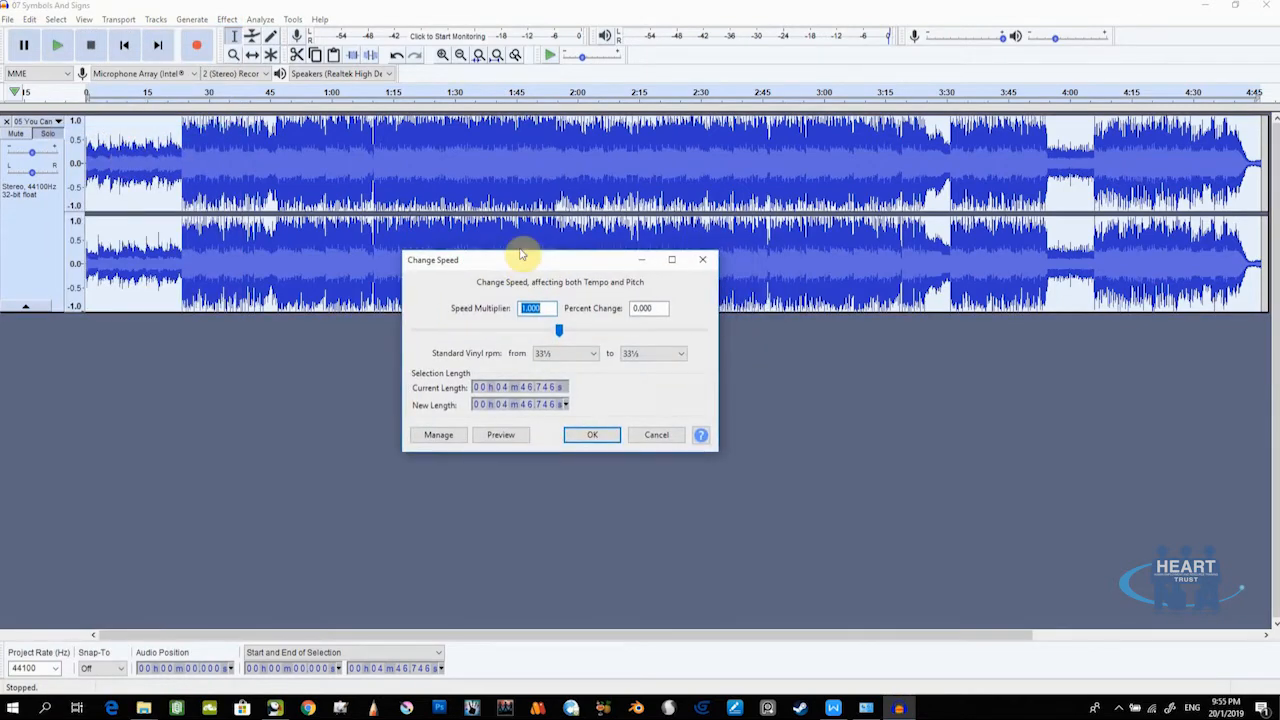
pyautogui.moveTo(492, 261); pyautogui.dragTo(444, 258)
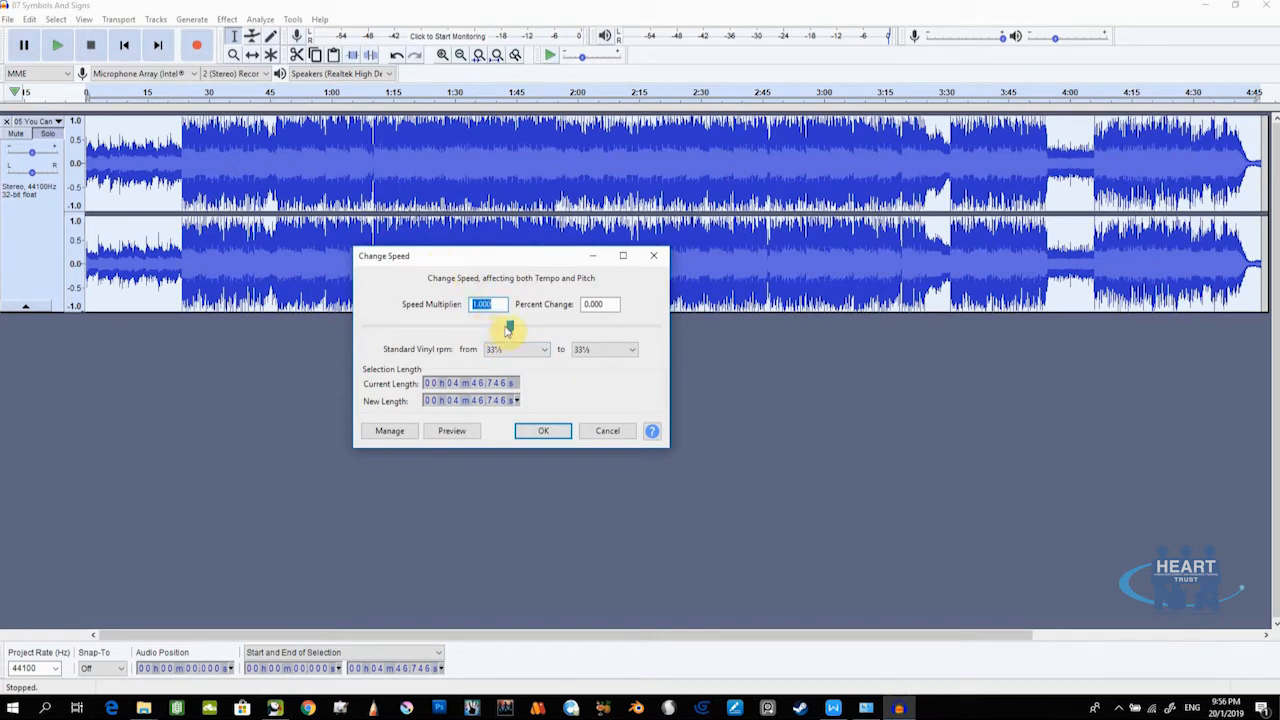
# Step: Try speed multipliers of 0.550 and 3.058, preview the faster setting, and cancel the effect
pyautogui.moveTo(510, 328); pyautogui.dragTo(449, 335)
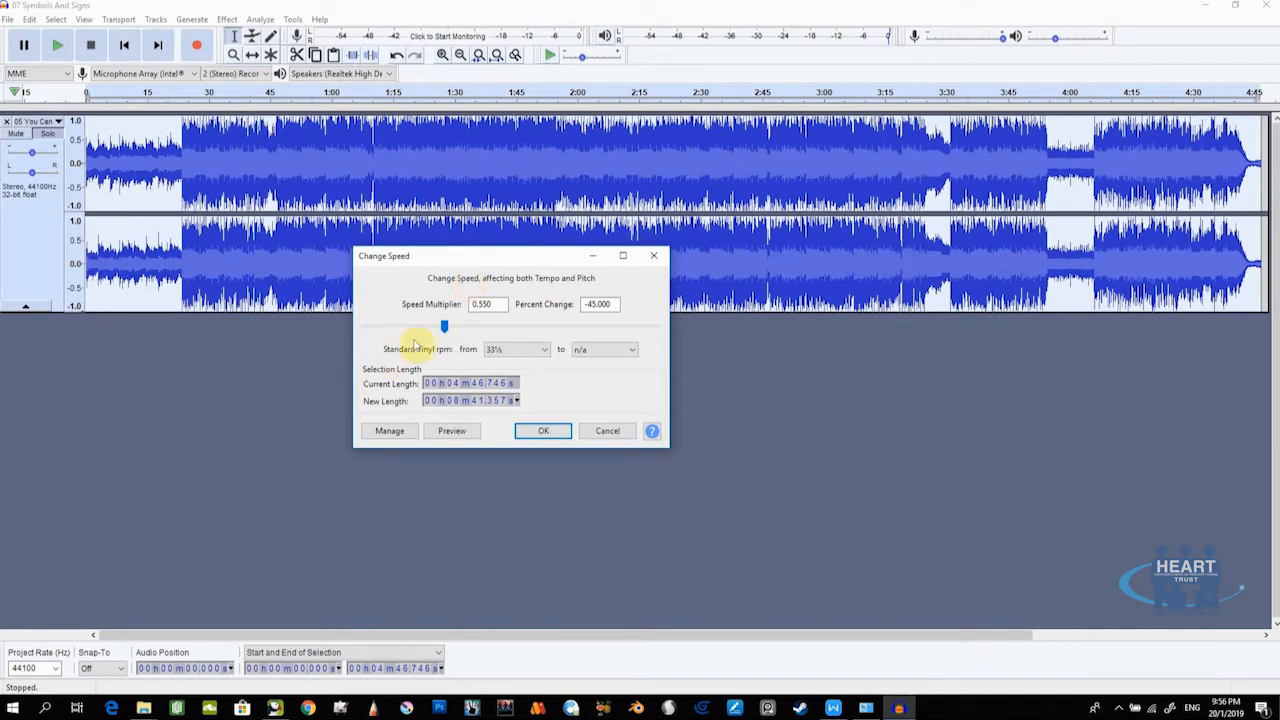
pyautogui.moveTo(444, 328); pyautogui.dragTo(585, 326)
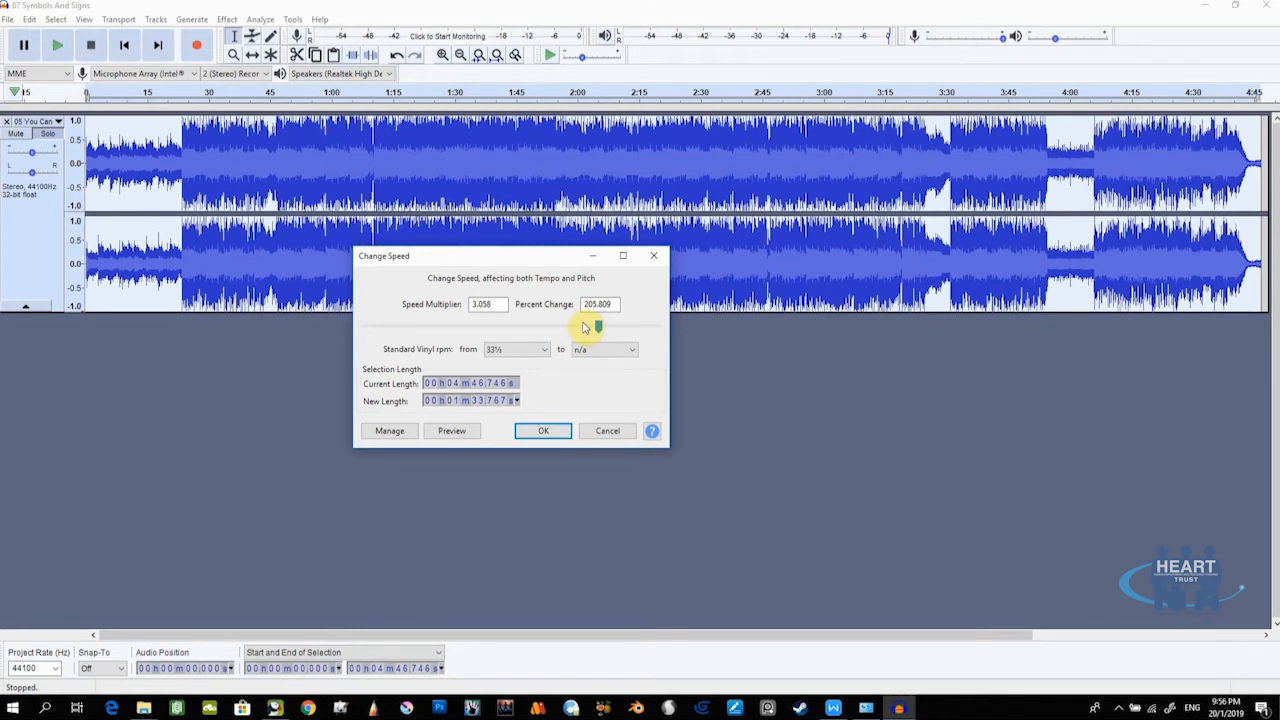
pyautogui.click(440, 432)
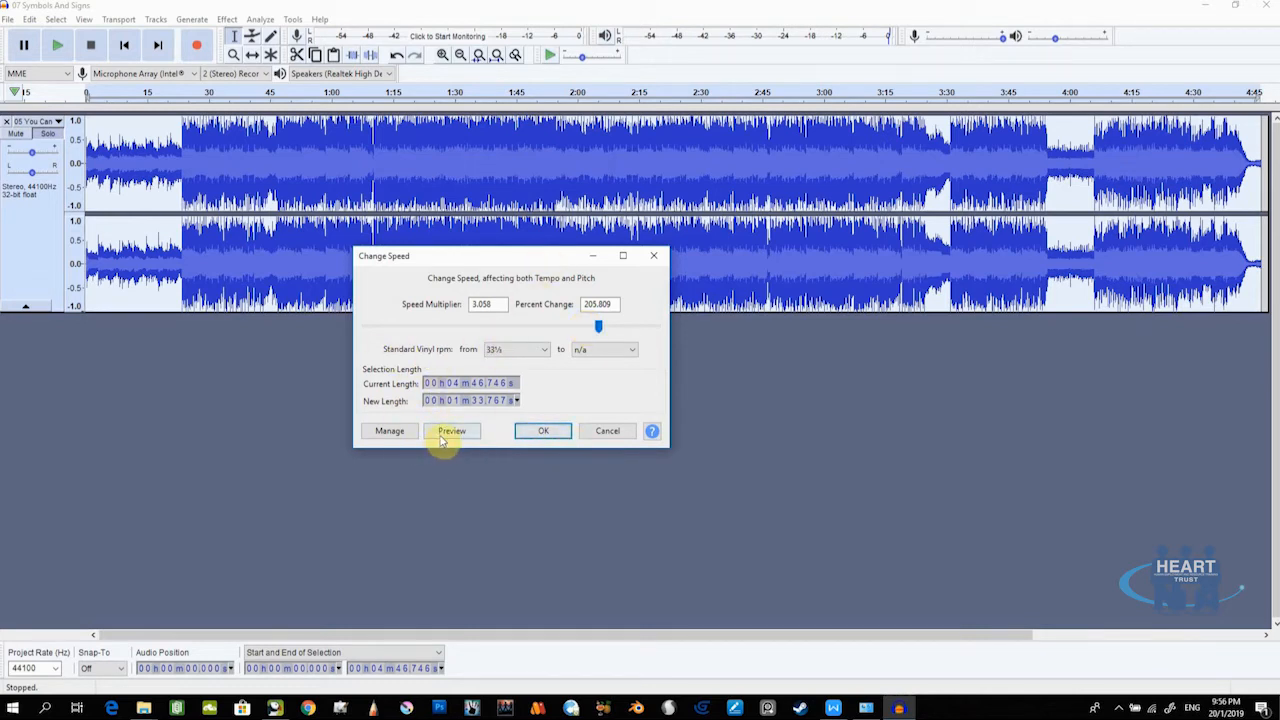
pyautogui.click(451, 435)
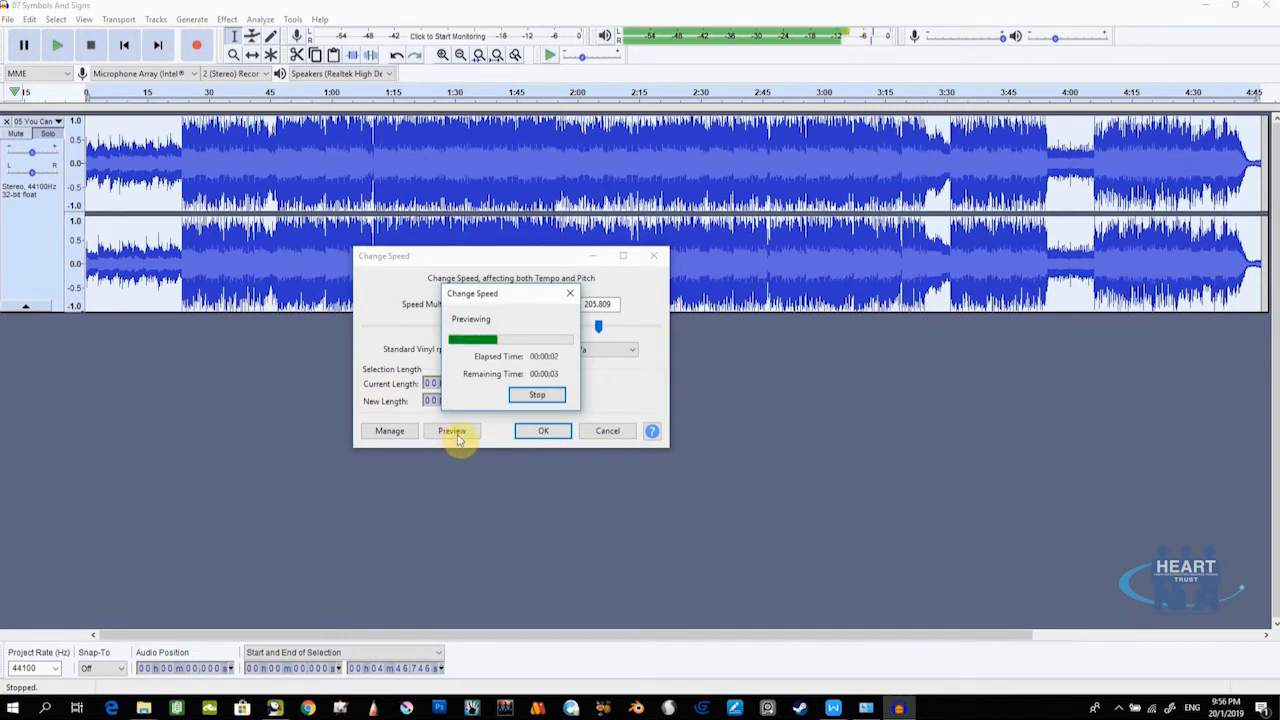
pyautogui.click(531, 396)
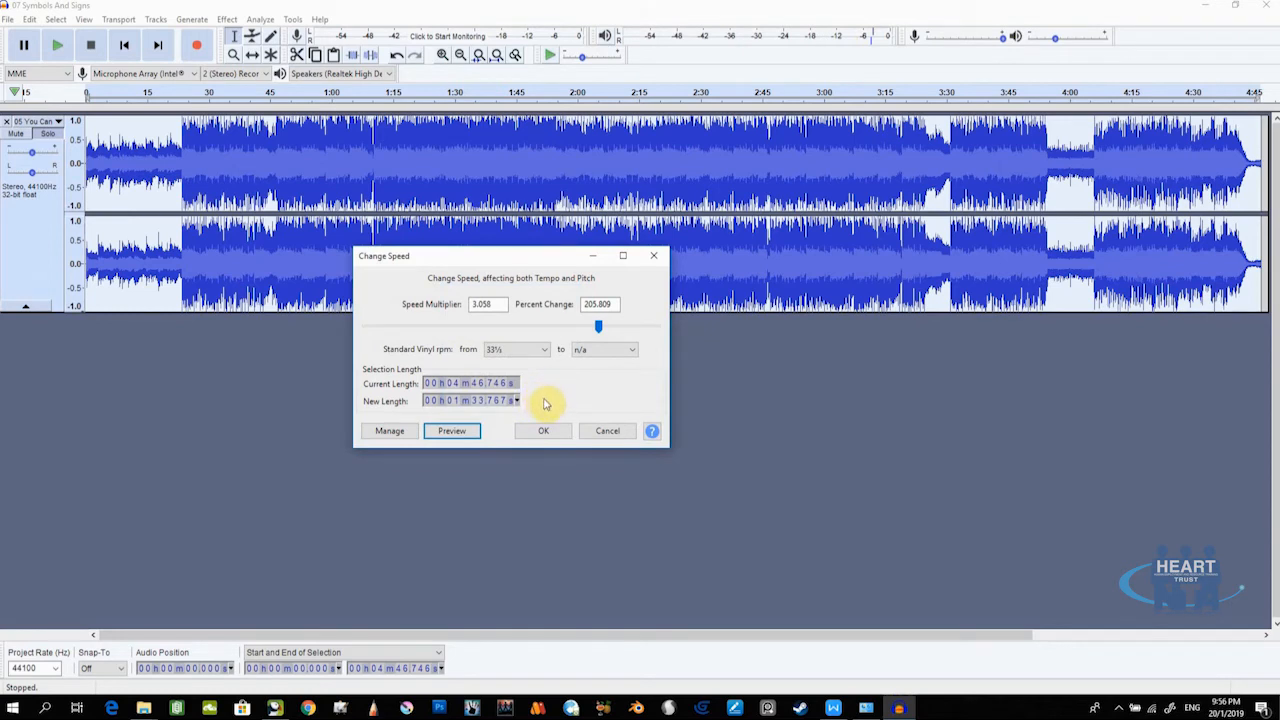
pyautogui.click(608, 431)
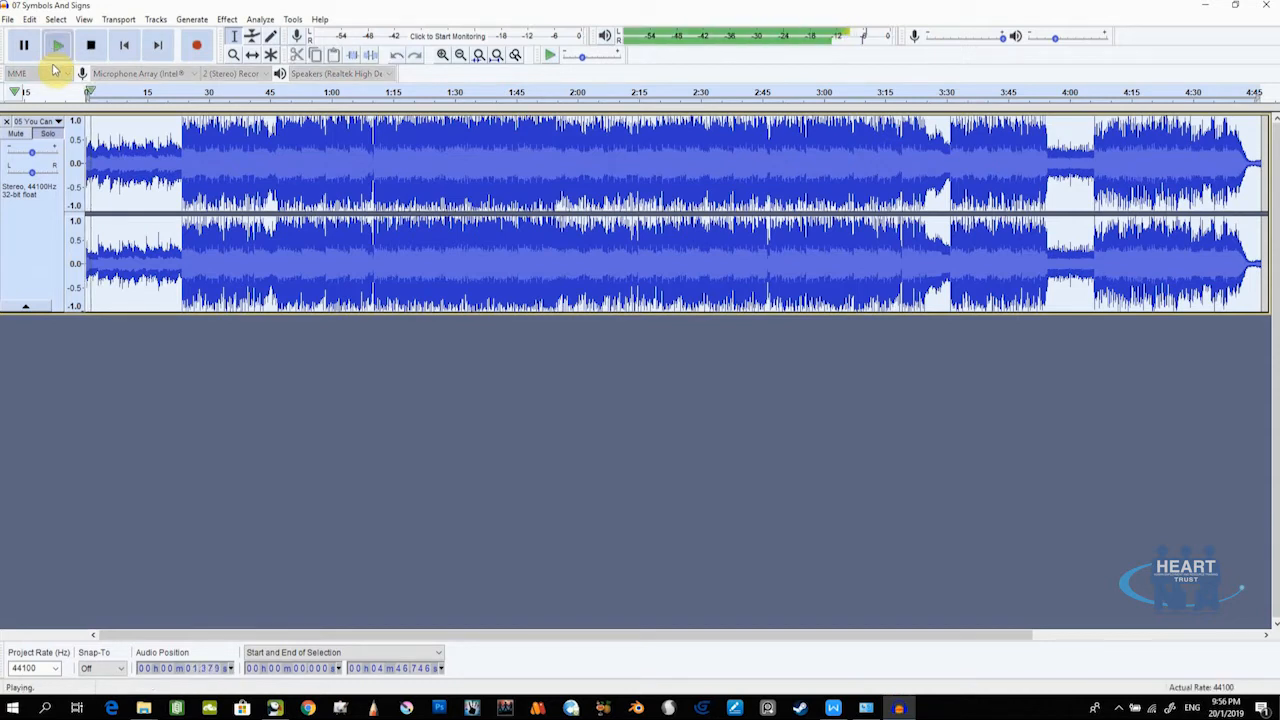
# Step: Play the song briefly at its original speed, and preview it again in Change Speed with the 3.058 multiplier
pyautogui.click(89, 45)
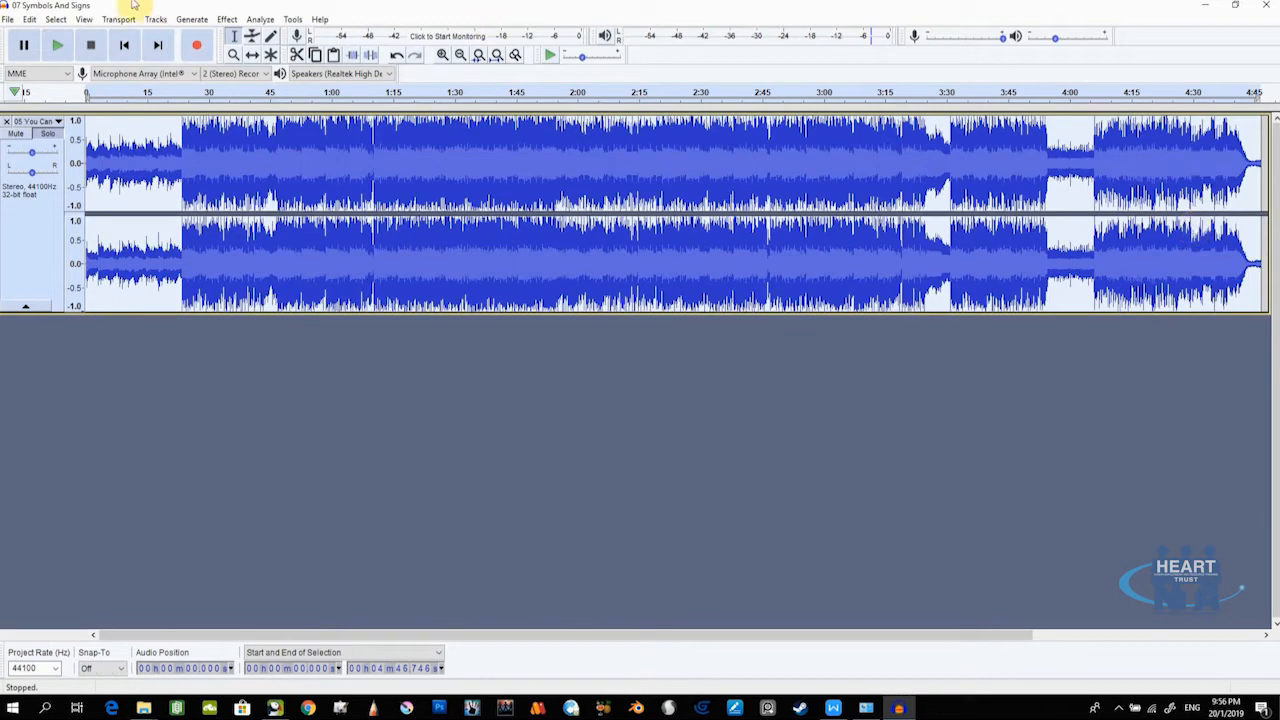
pyautogui.click(225, 20)
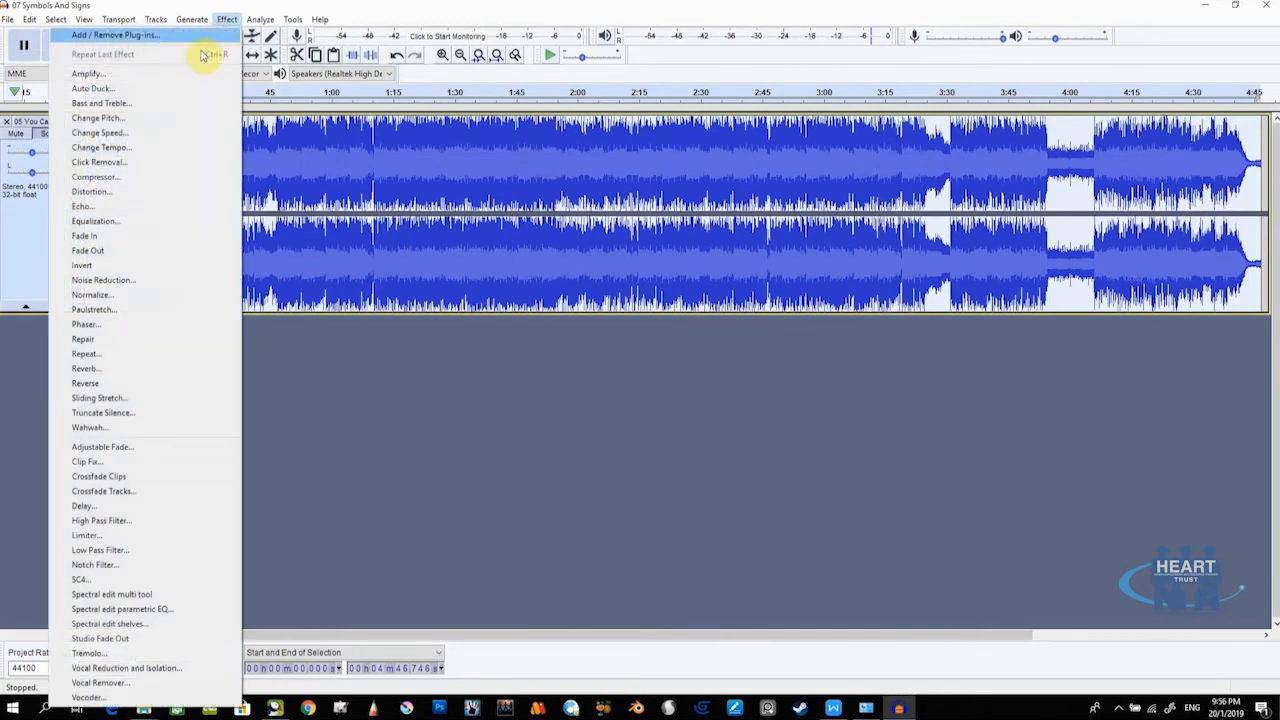
pyautogui.click(121, 134)
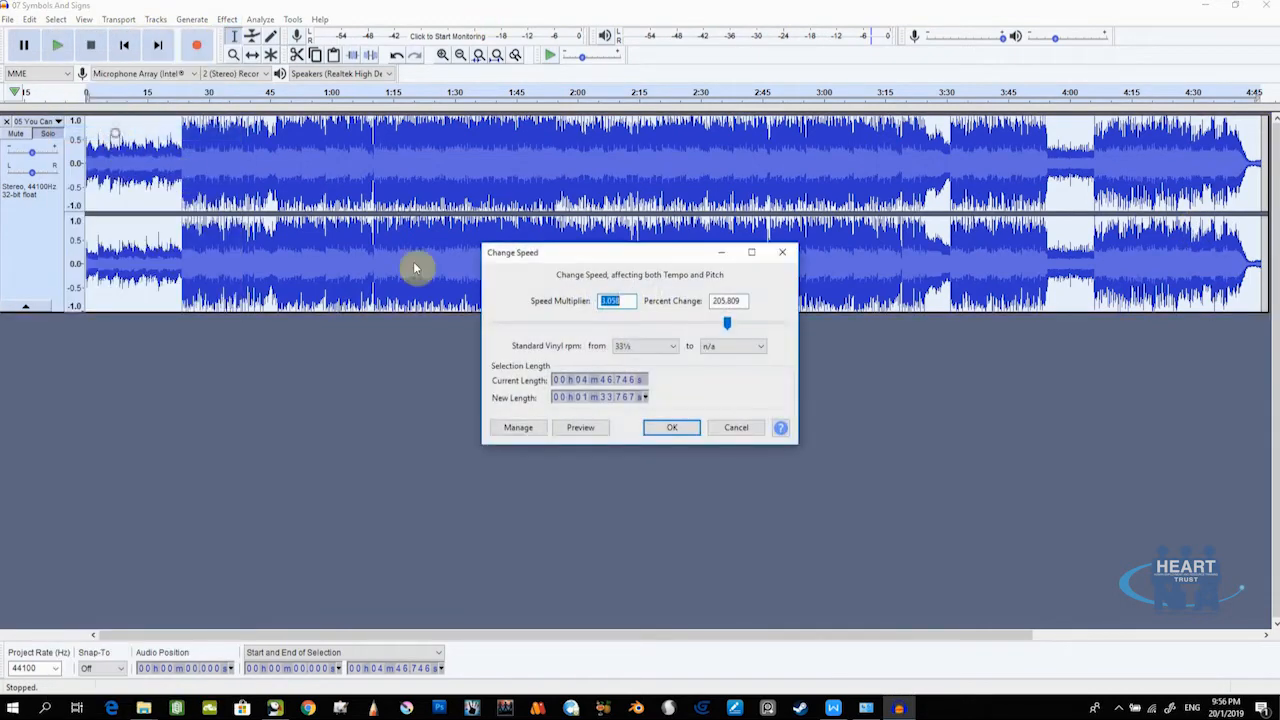
pyautogui.click(573, 430)
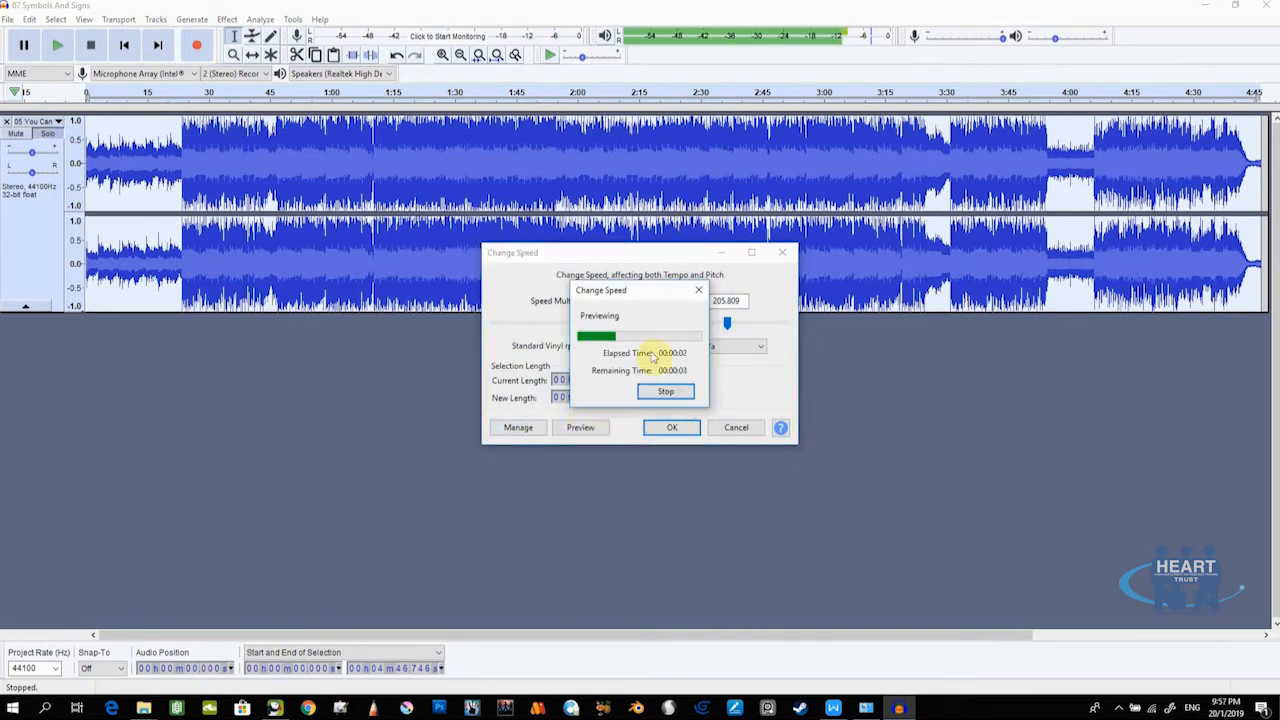
pyautogui.click(660, 392)
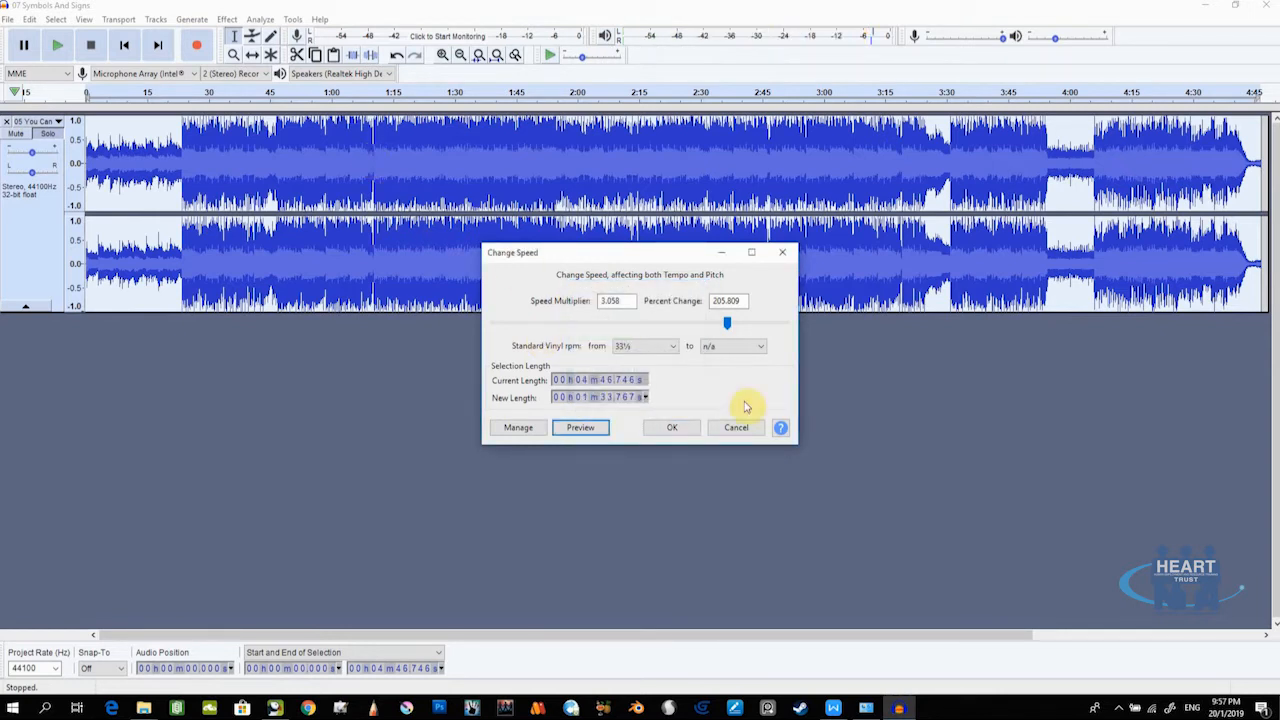
# Step: Lower the speed multiplier to 1.025 and preview the song at that speed
pyautogui.click(640, 324)
pyautogui.click(642, 325)
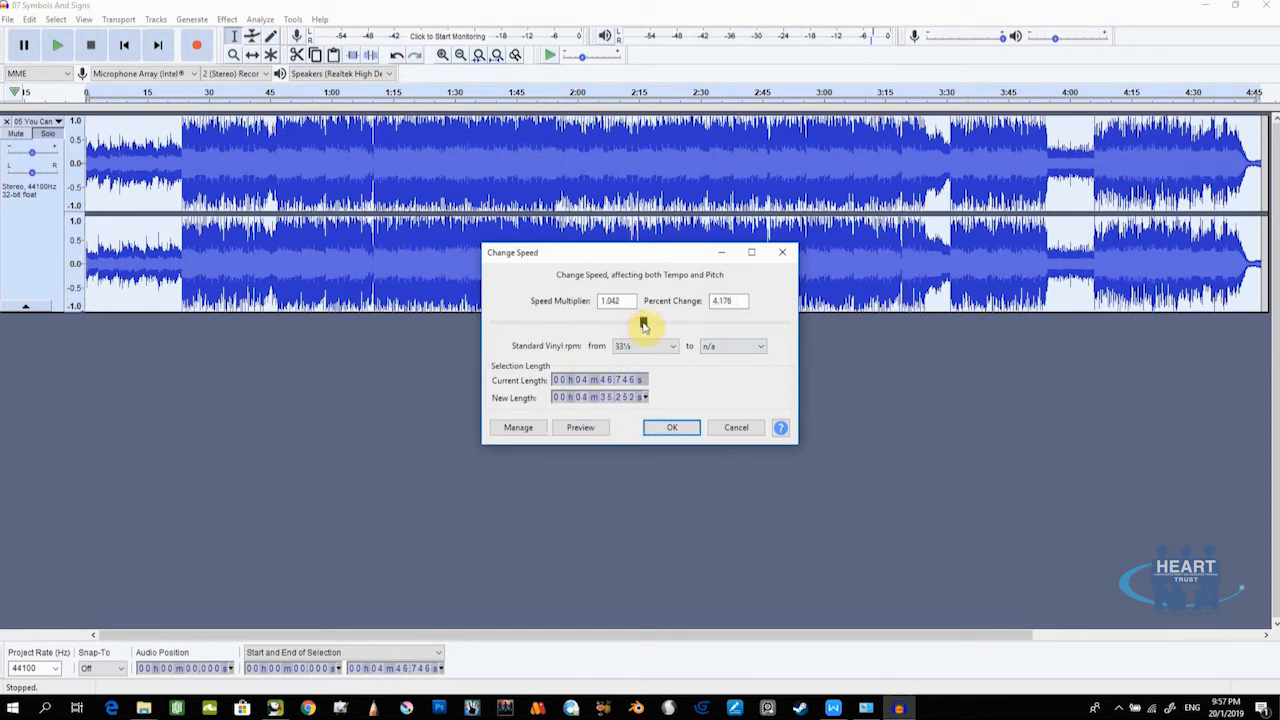
pyautogui.moveTo(643, 325)
pyautogui.mouseDown()
pyautogui.moveTo(624, 326)
pyautogui.moveTo(642, 325)
pyautogui.mouseUp()
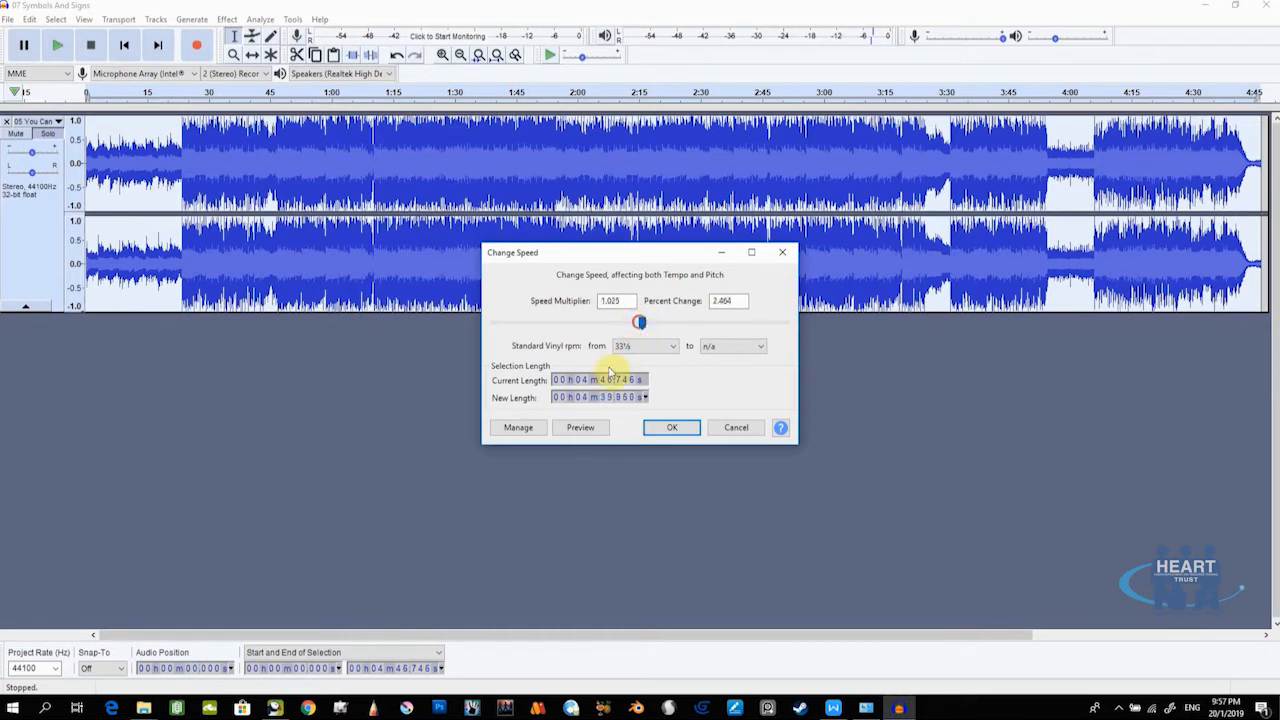
pyautogui.click(580, 429)
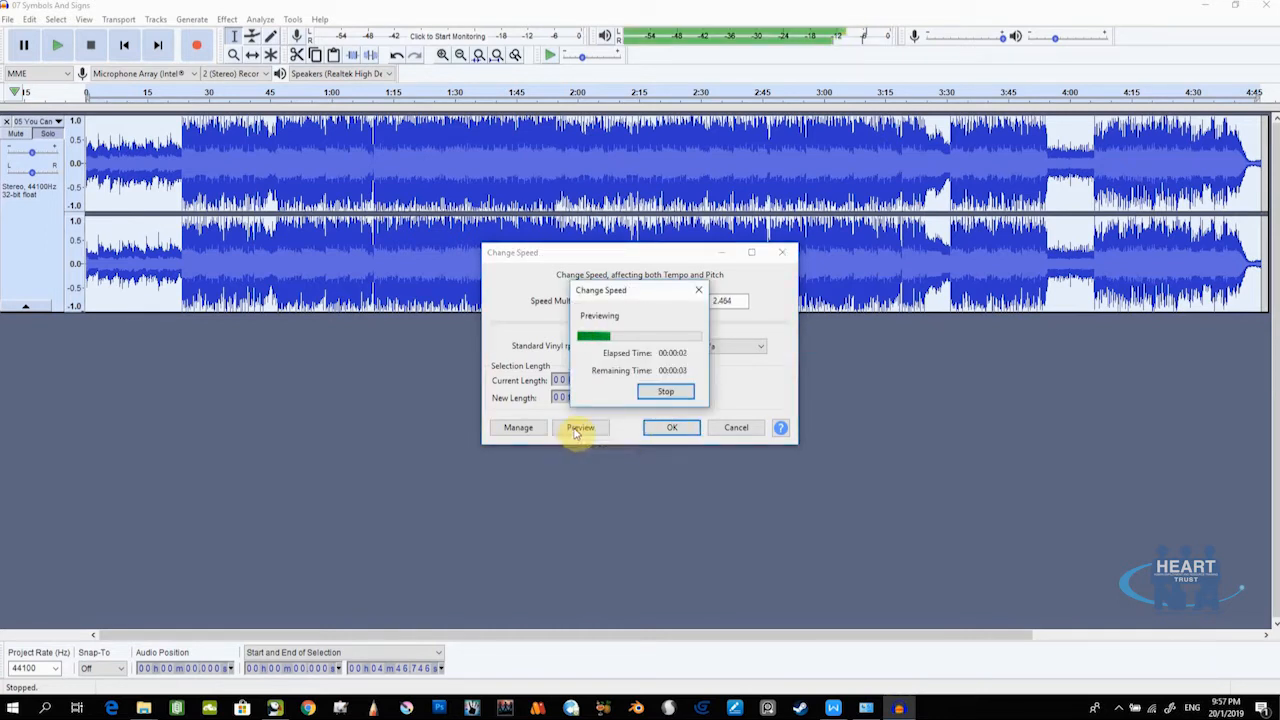
pyautogui.click(655, 394)
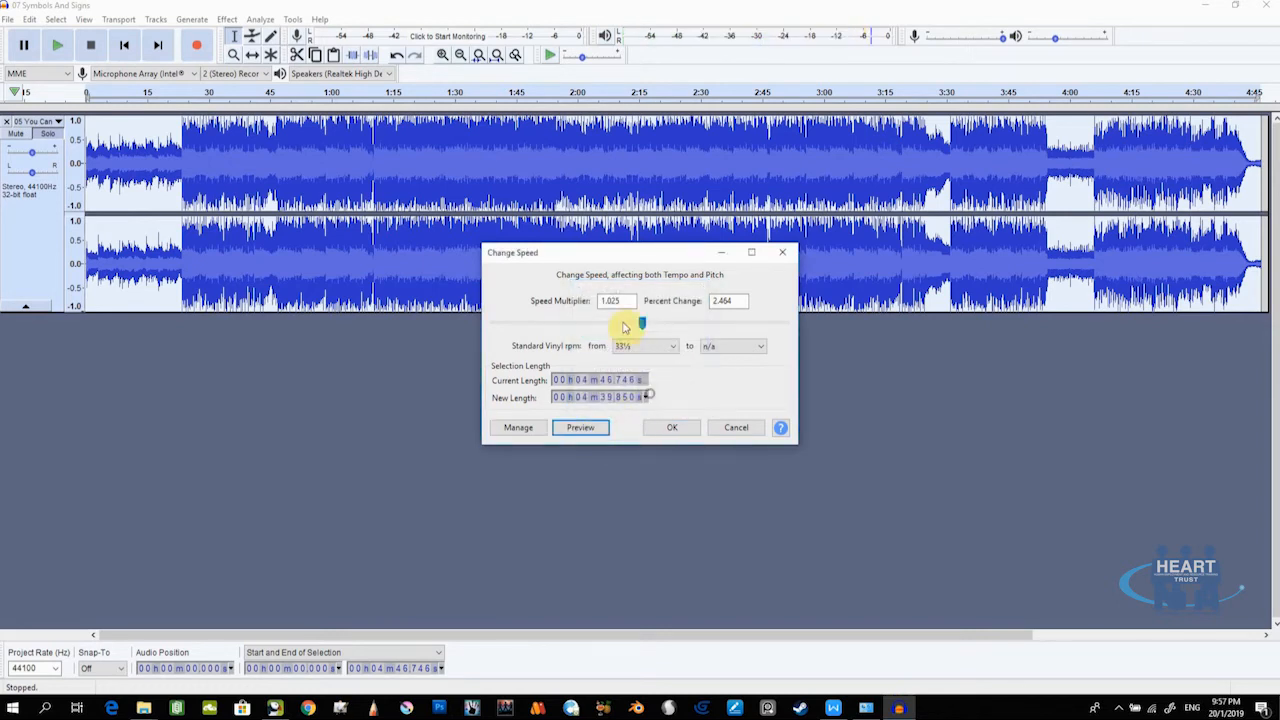
# Step: Raise the speed multiplier to 5.000 and apply Change Speed to the selected track
pyautogui.moveTo(640, 325); pyautogui.dragTo(835, 340)
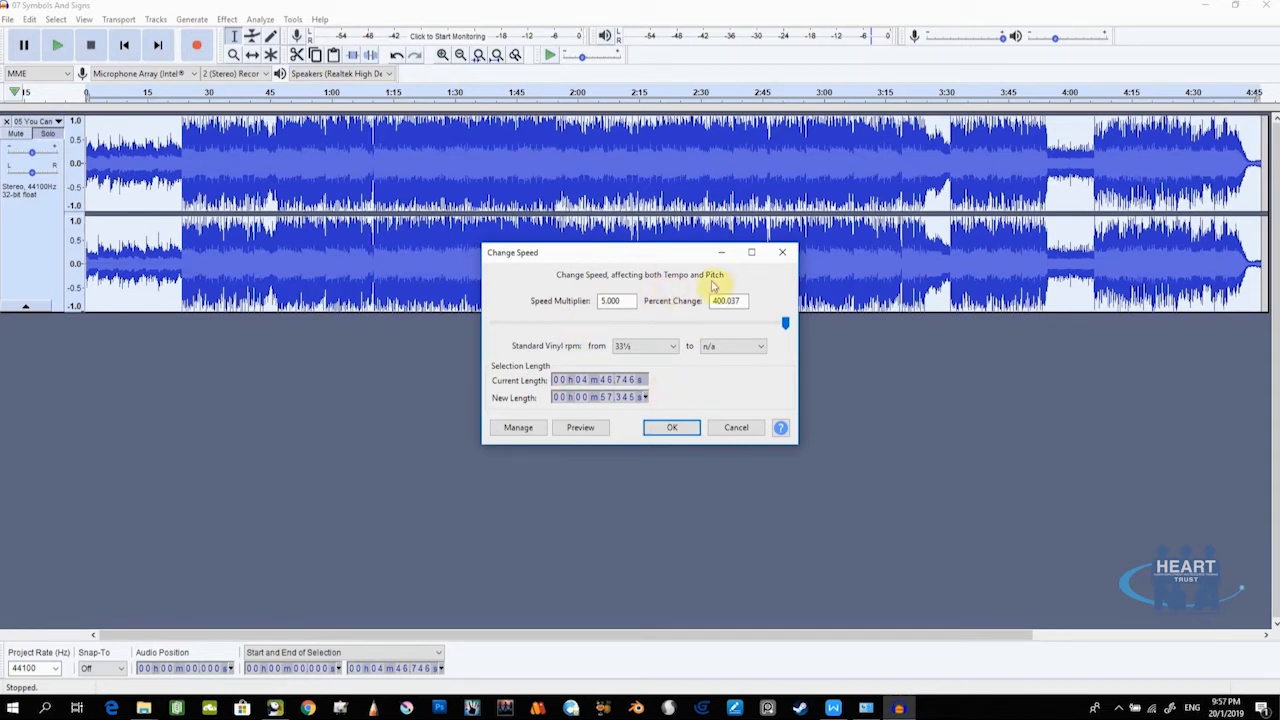
pyautogui.click(668, 428)
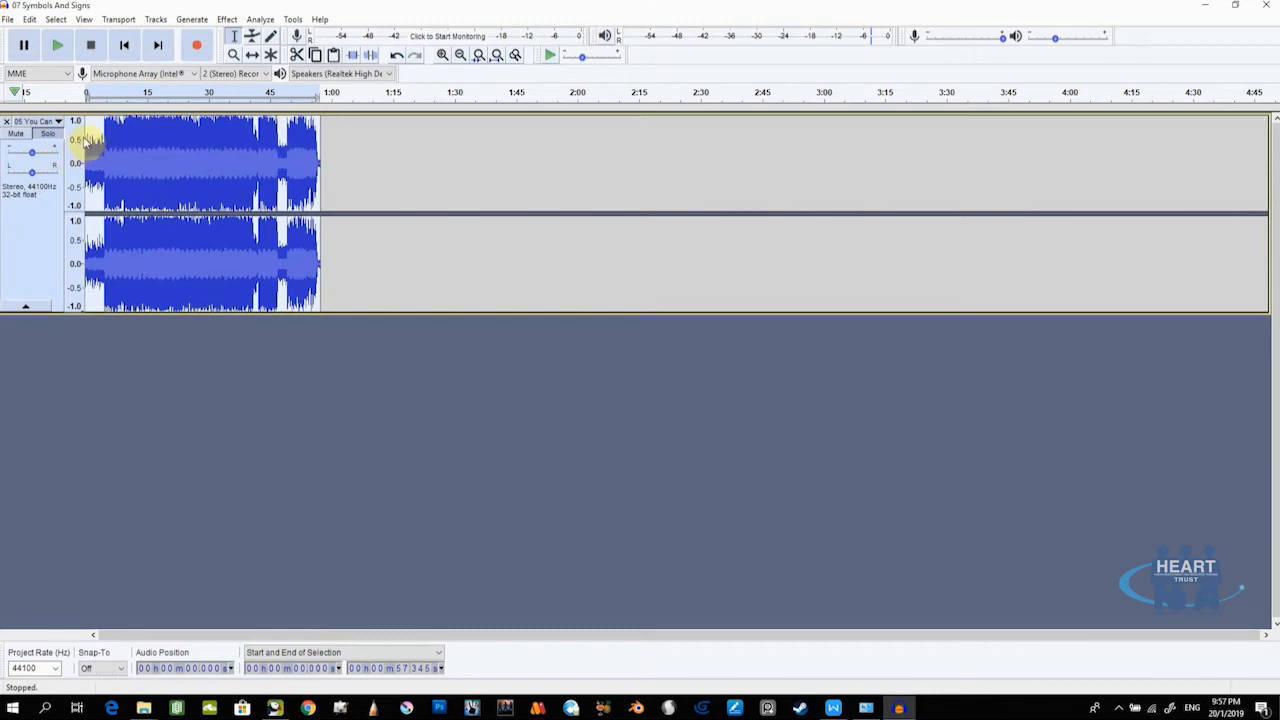
# Step: Play the sped-up song briefly, and undo the speed change
pyautogui.click(60, 46)
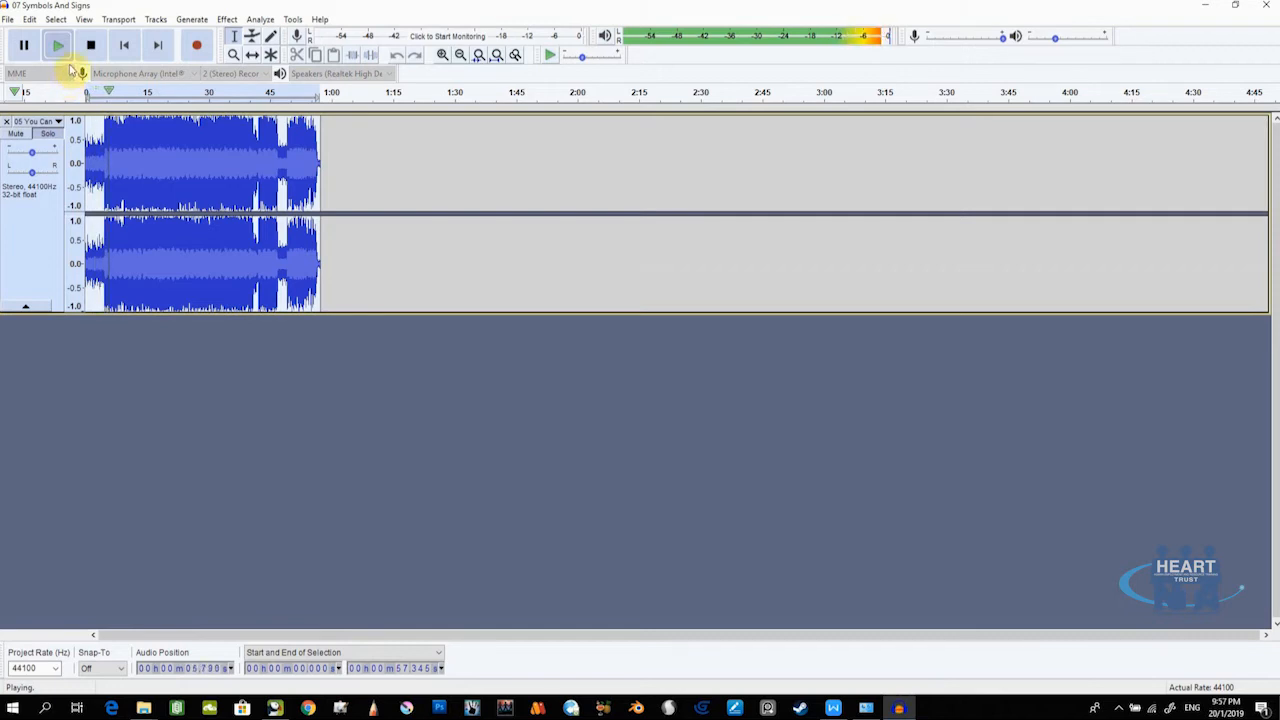
pyautogui.click(94, 46)
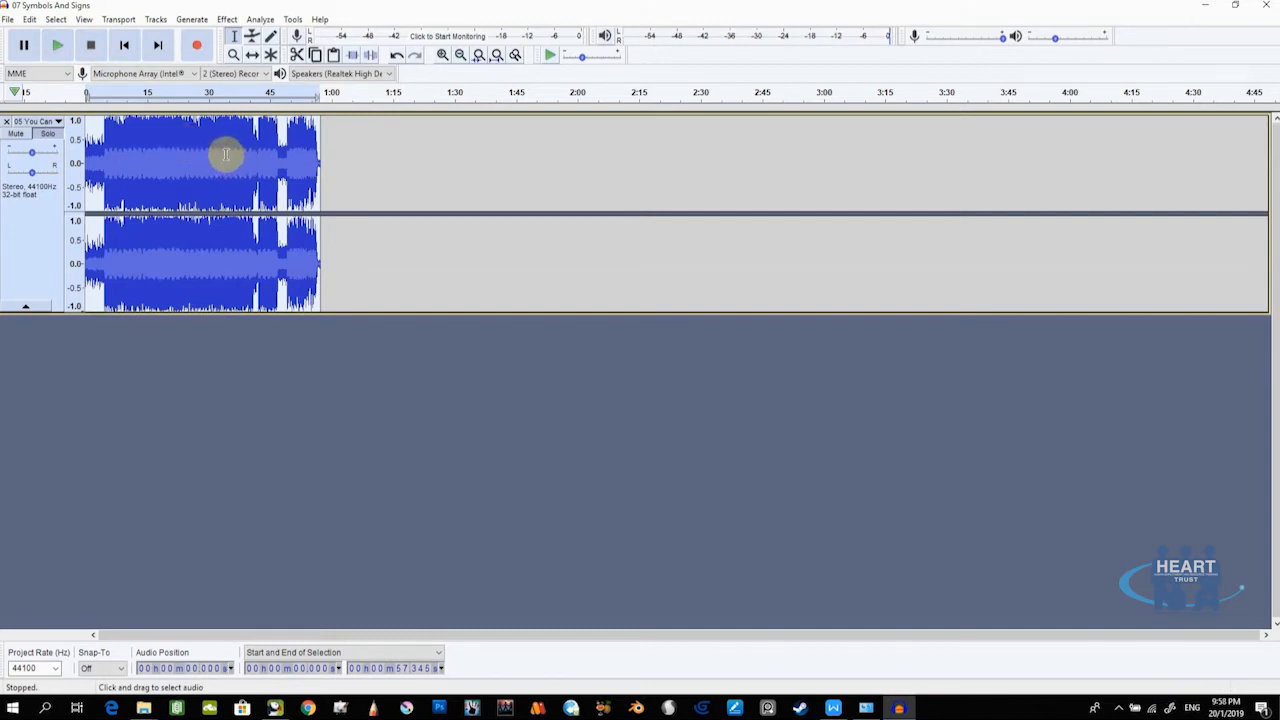
pyautogui.click(226, 19)
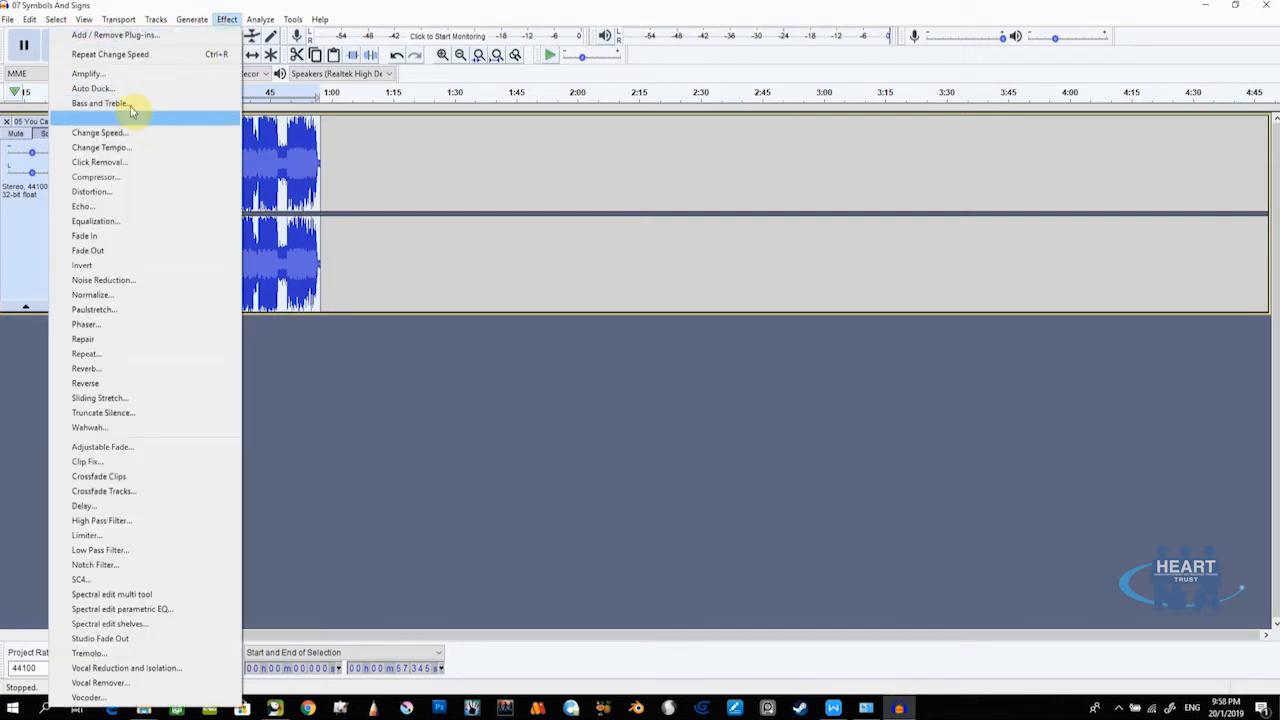
pyautogui.click(373, 14)
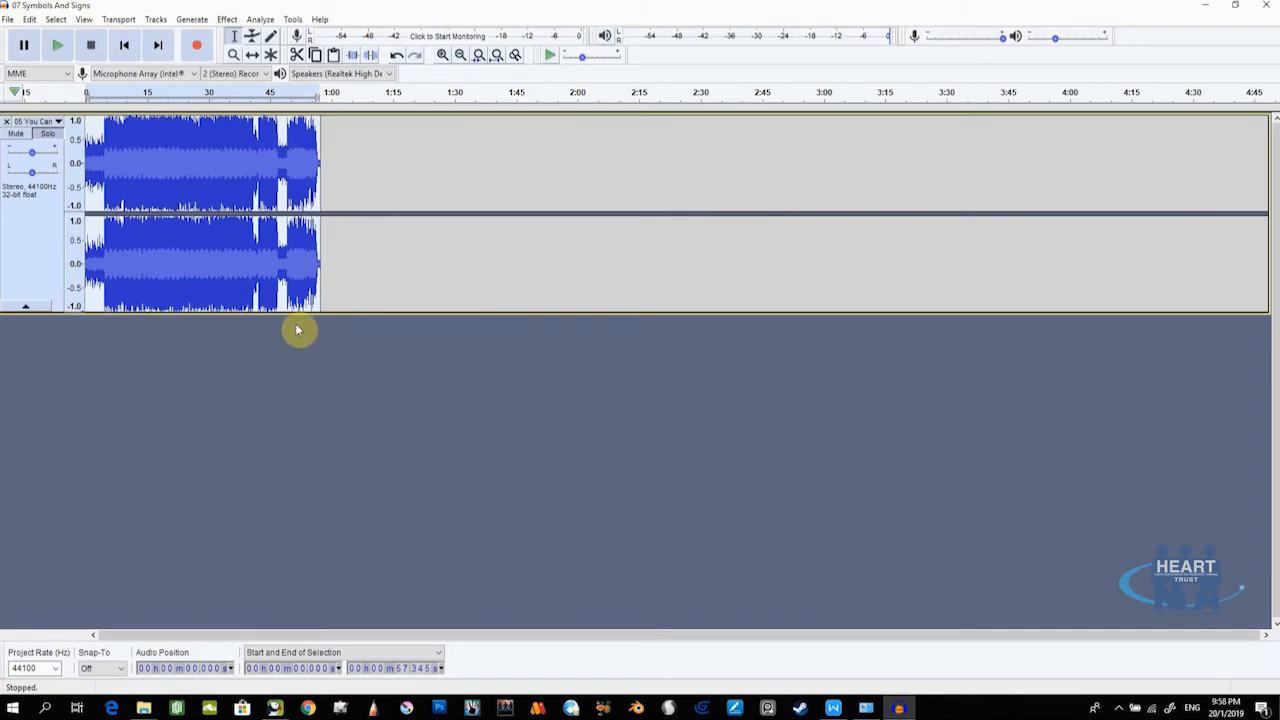
pyautogui.hotkey('ctrl', 'z')
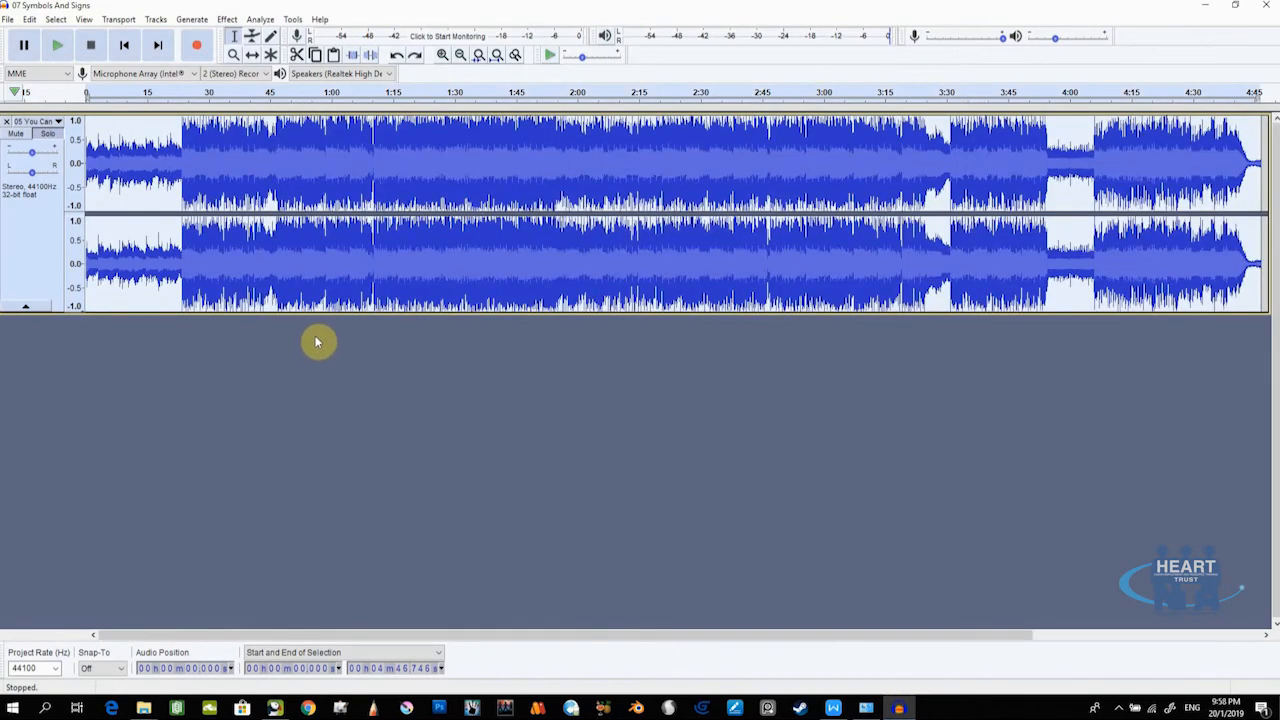
# Step: Try the Reverse effect on the whole song and undo it
pyautogui.click(228, 20)
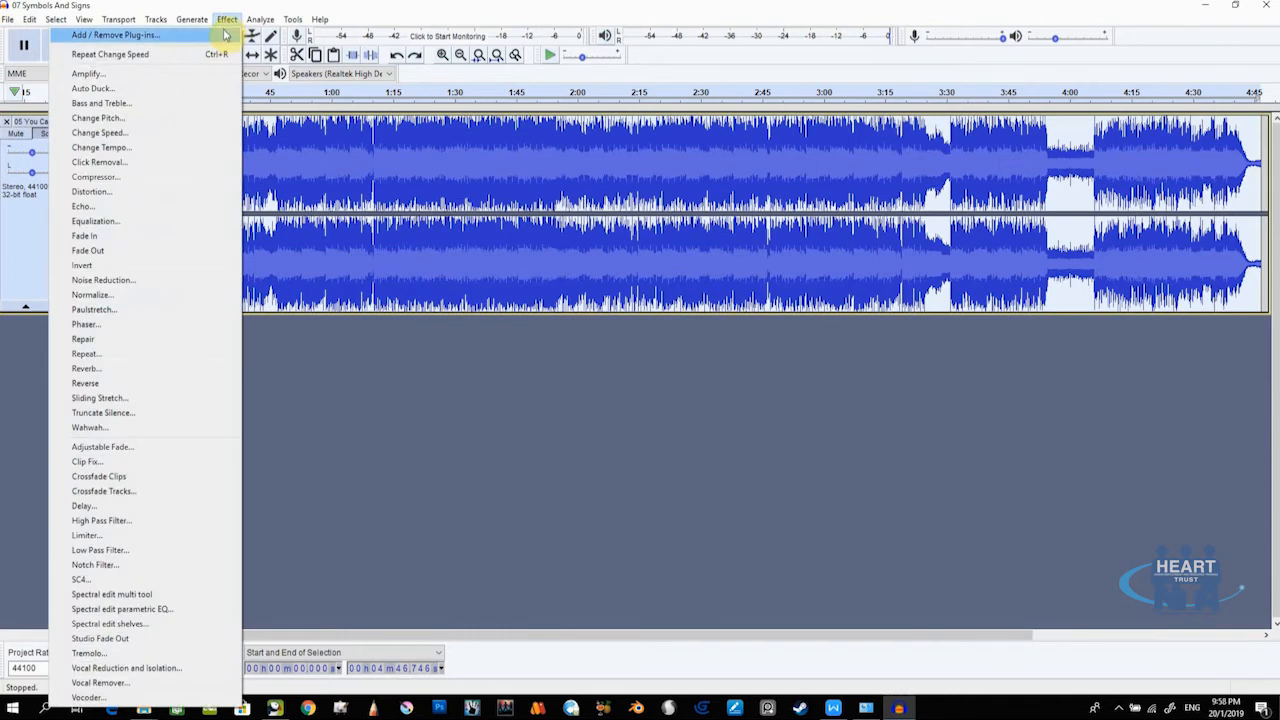
pyautogui.click(99, 385)
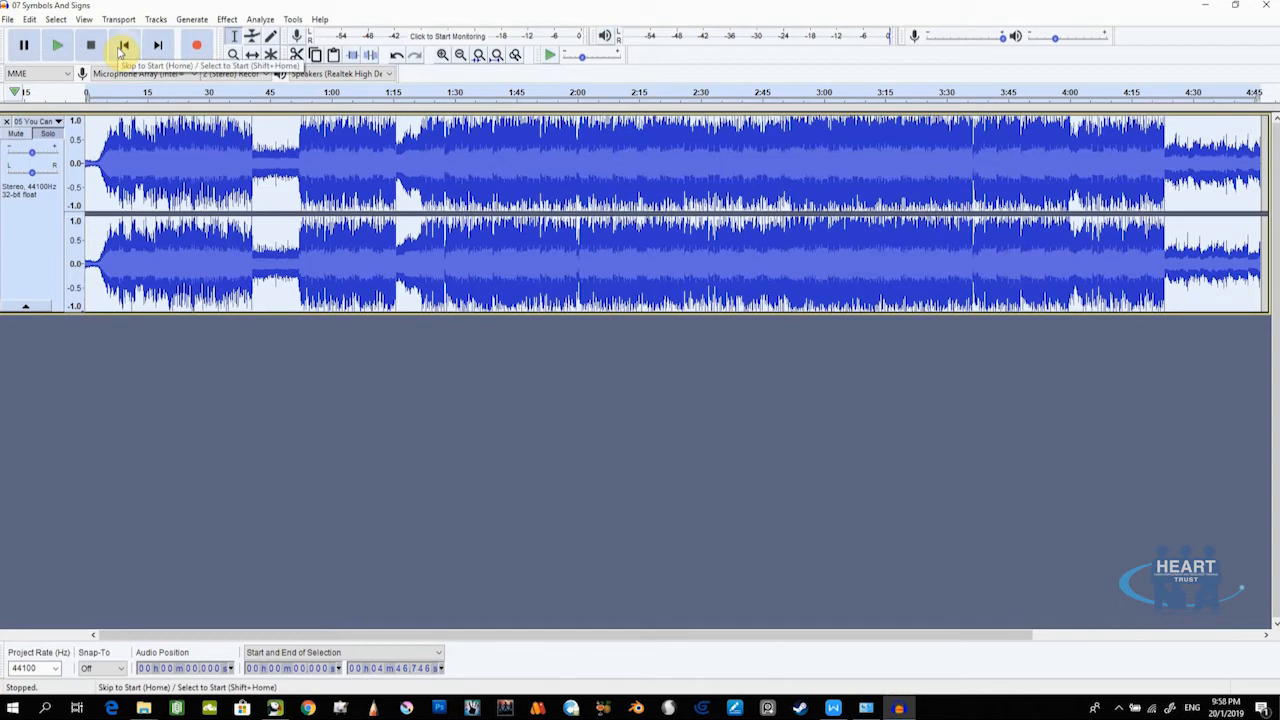
pyautogui.press('ctrl')
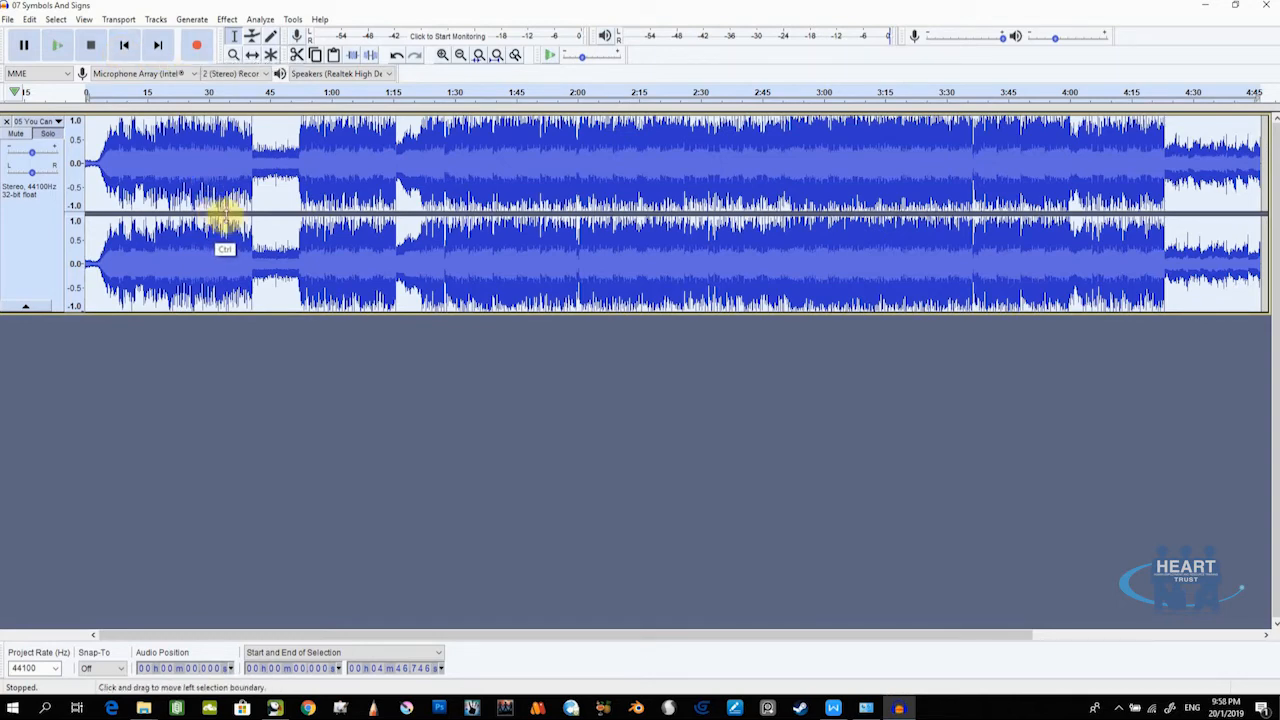
pyautogui.hotkey('ctrl', 'z')
# Step: Reverse the whole song, and play the reversed audio briefly
pyautogui.click(226, 20)
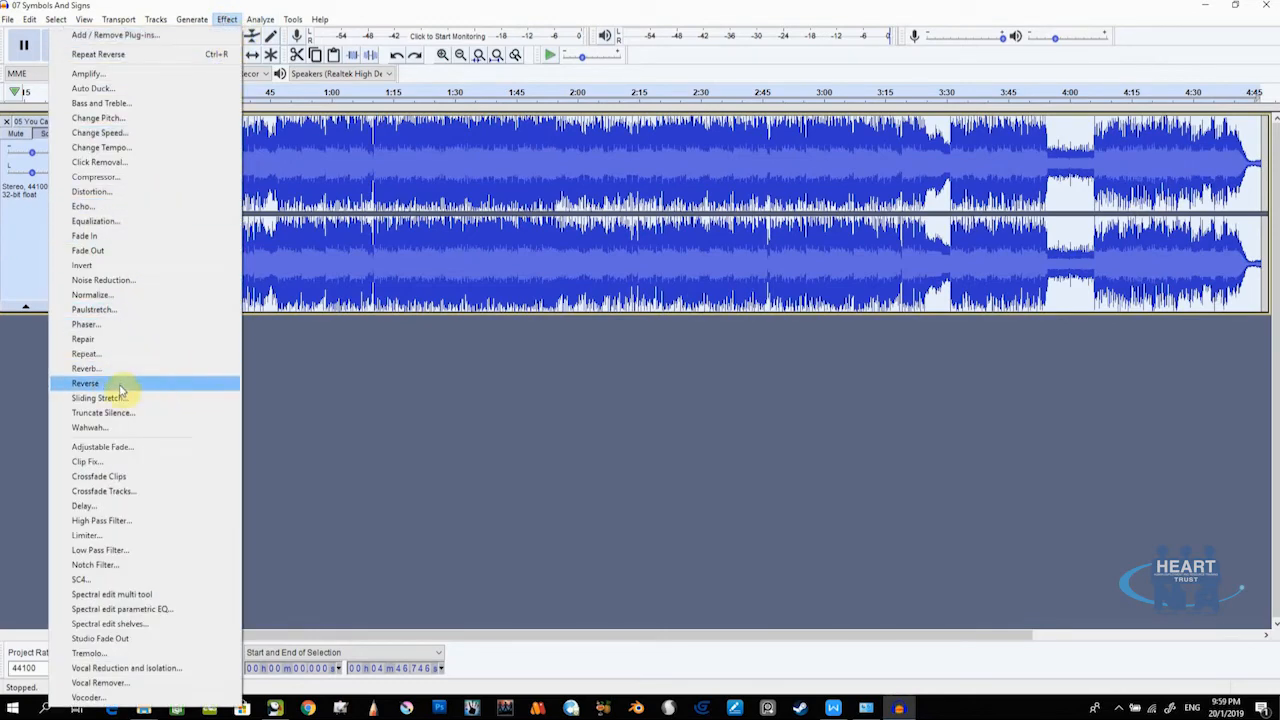
pyautogui.click(133, 385)
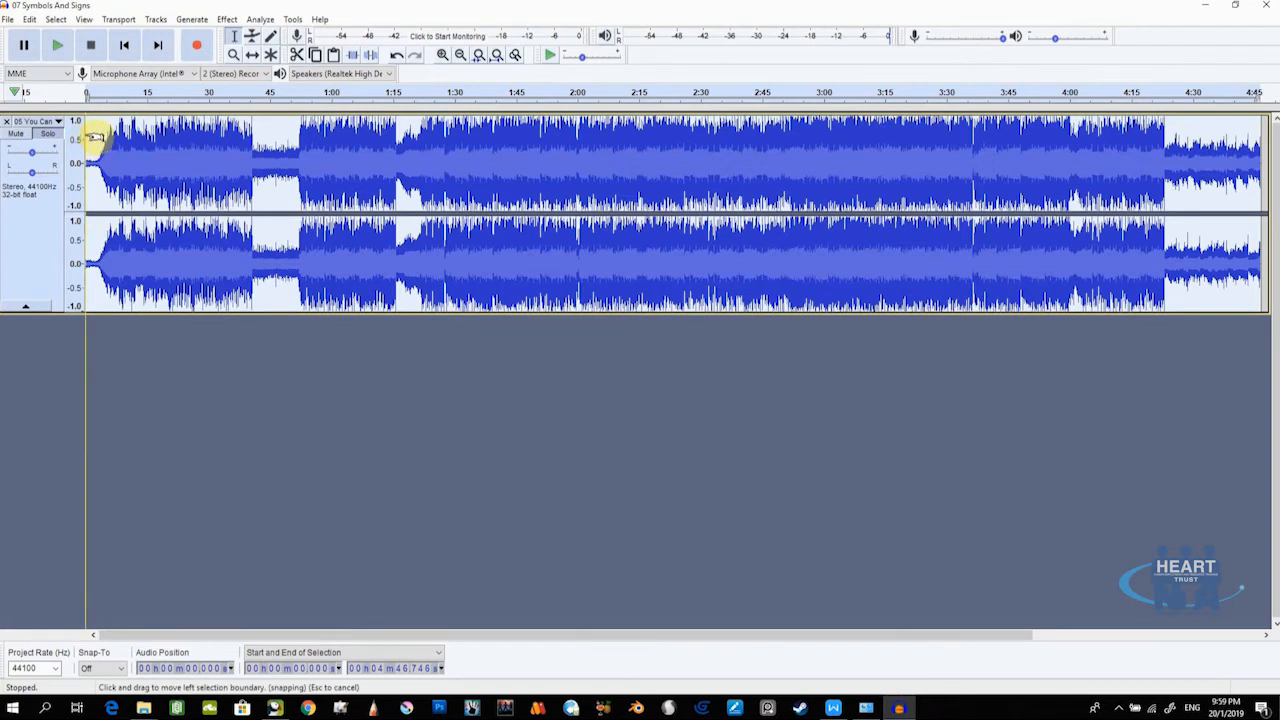
pyautogui.click(57, 45)
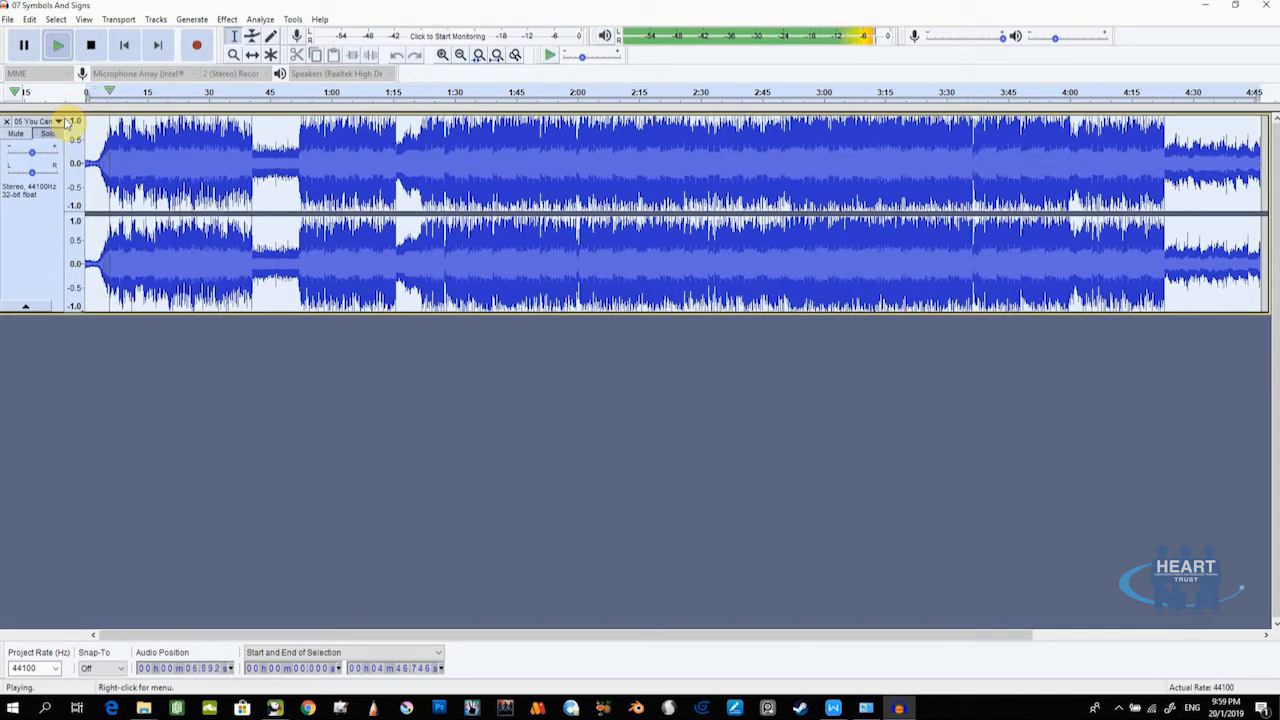
pyautogui.click(91, 47)
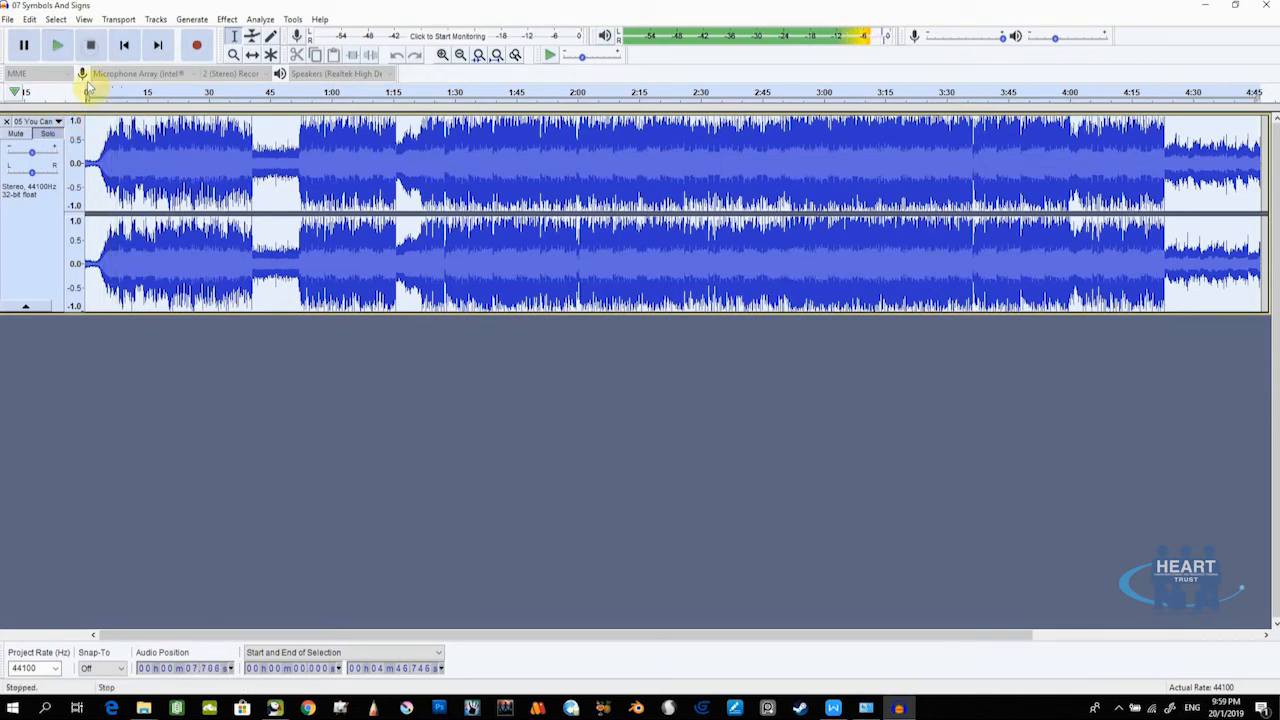
pyautogui.click(294, 316)
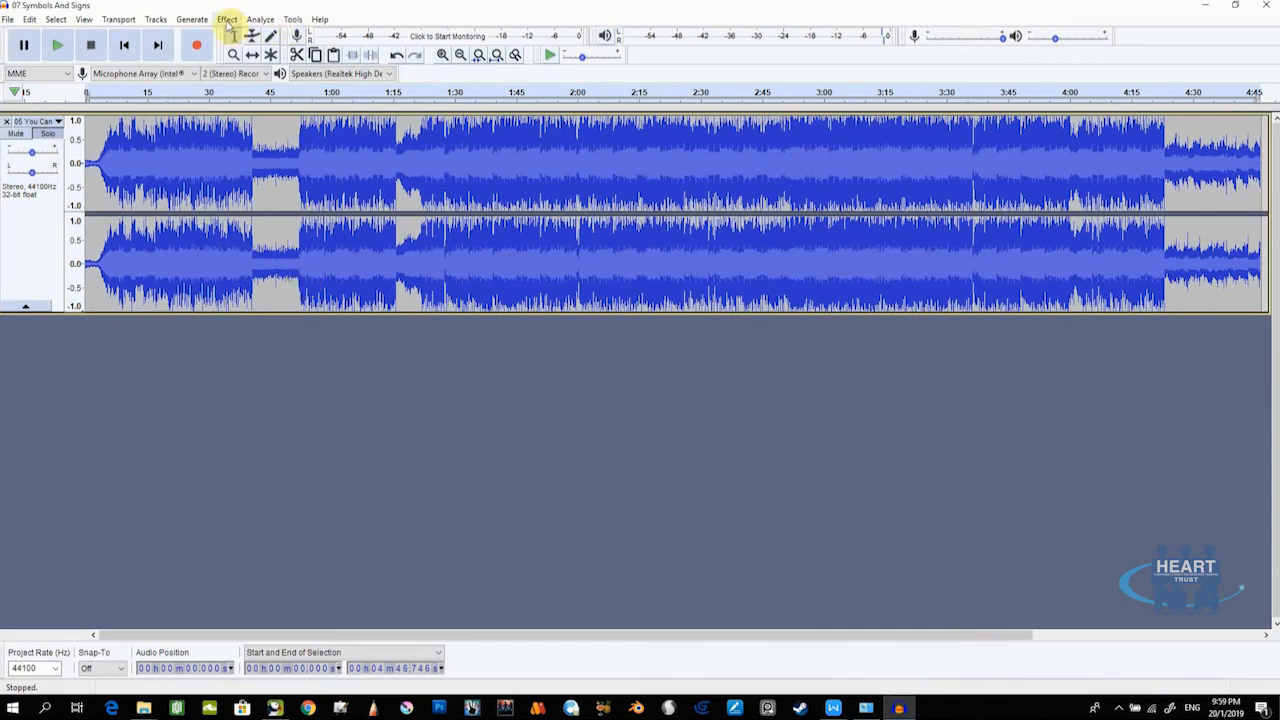
pyautogui.click(226, 20)
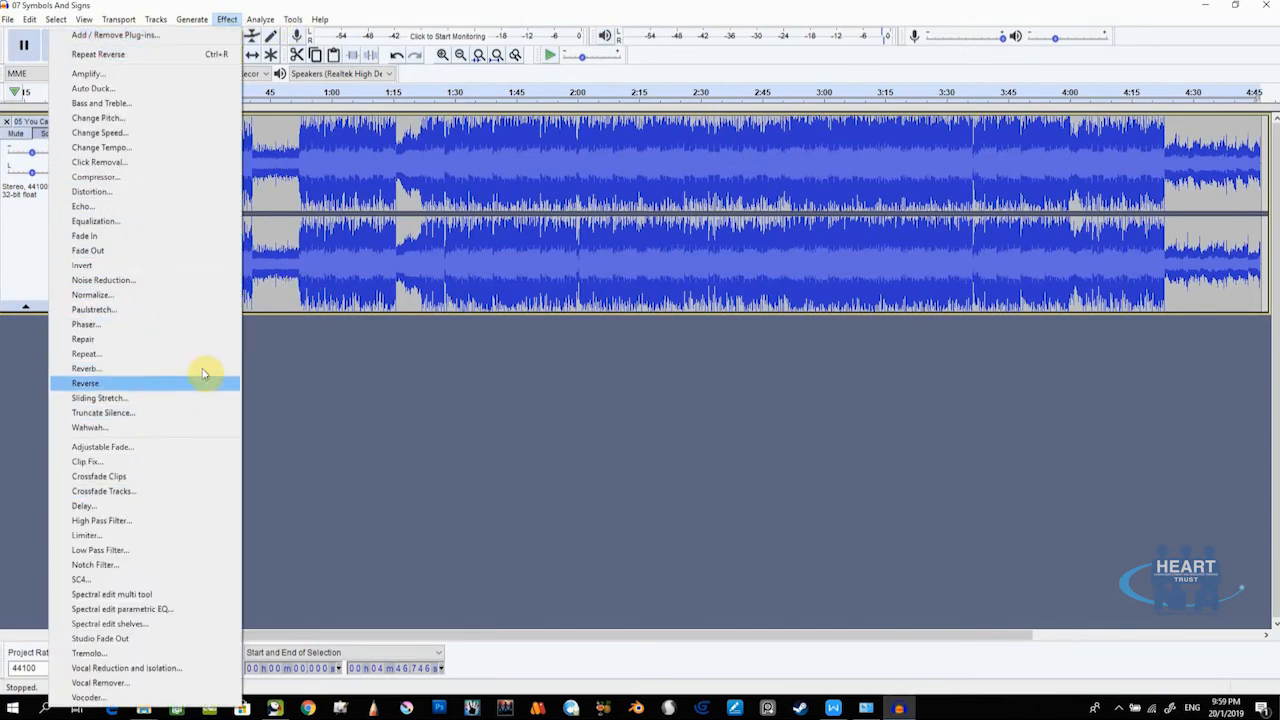
pyautogui.click(355, 396)
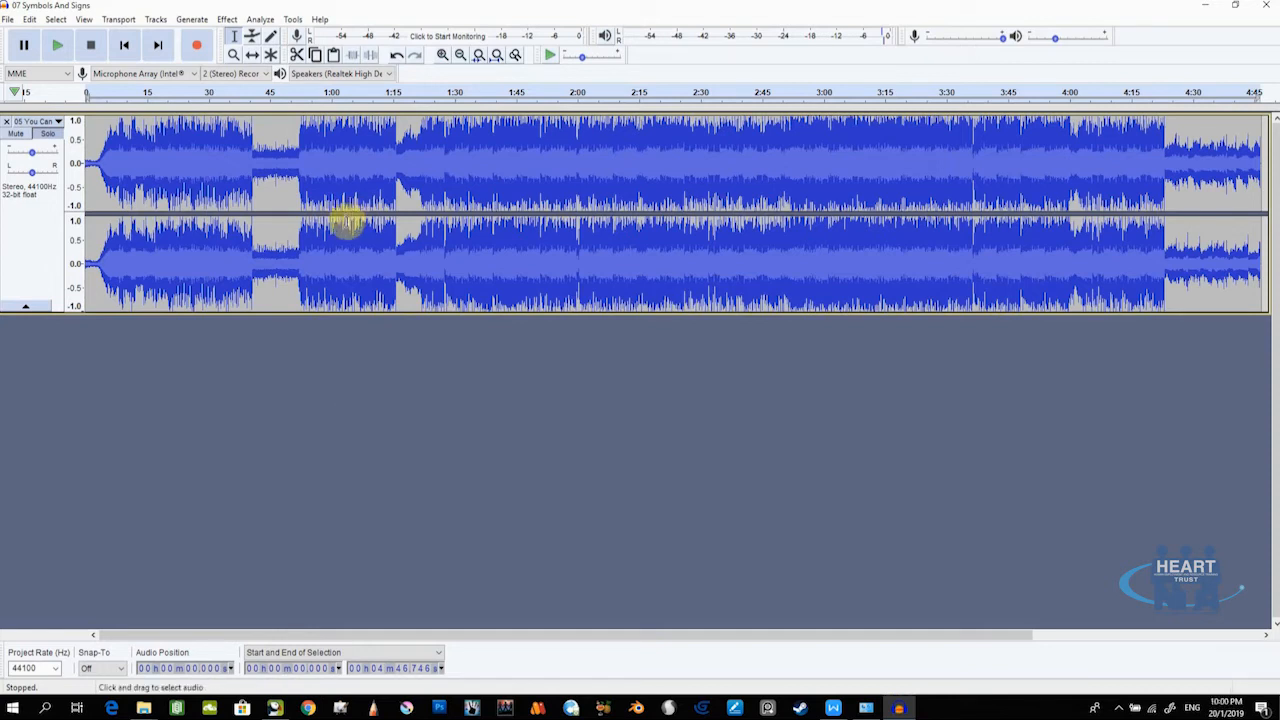
# Step: Export the song as masterpiece in the TVSN_Rewind folder, using the WAV (Microsoft) signed 16-bit PCM format
pyautogui.click(8, 21)
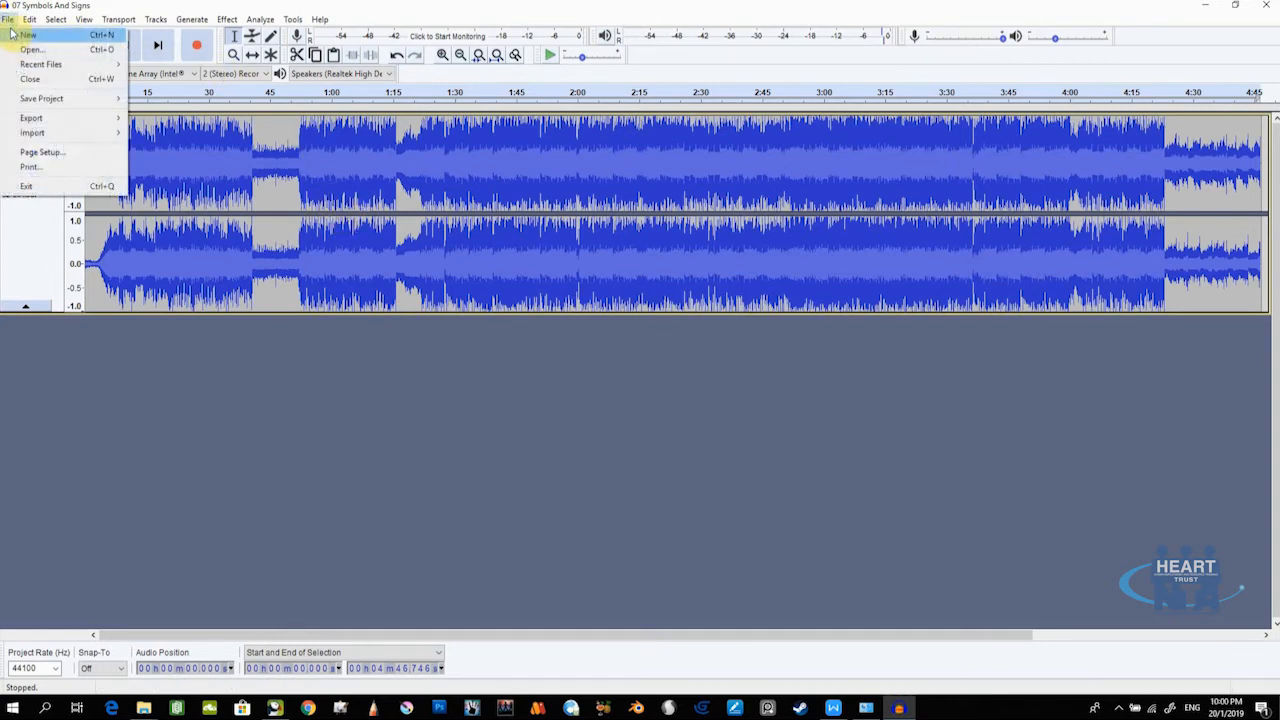
pyautogui.moveTo(37, 118)
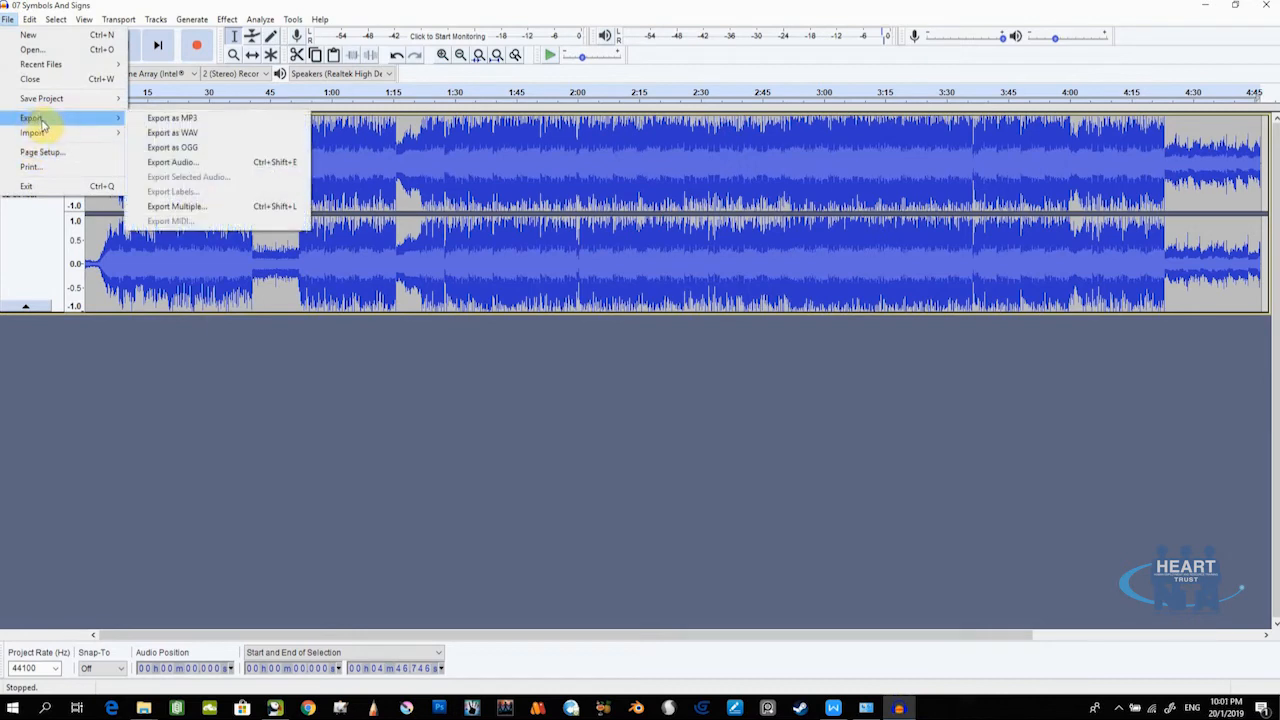
pyautogui.click(199, 137)
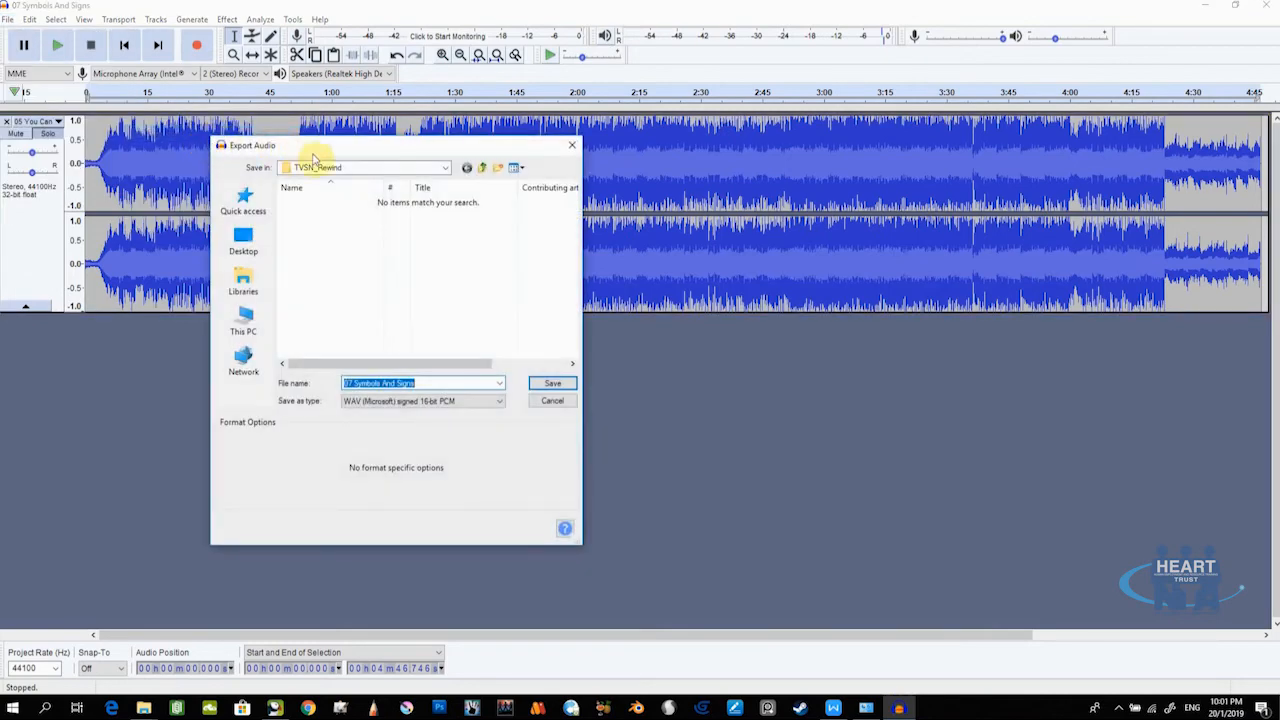
pyautogui.moveTo(303, 140); pyautogui.dragTo(336, 159)
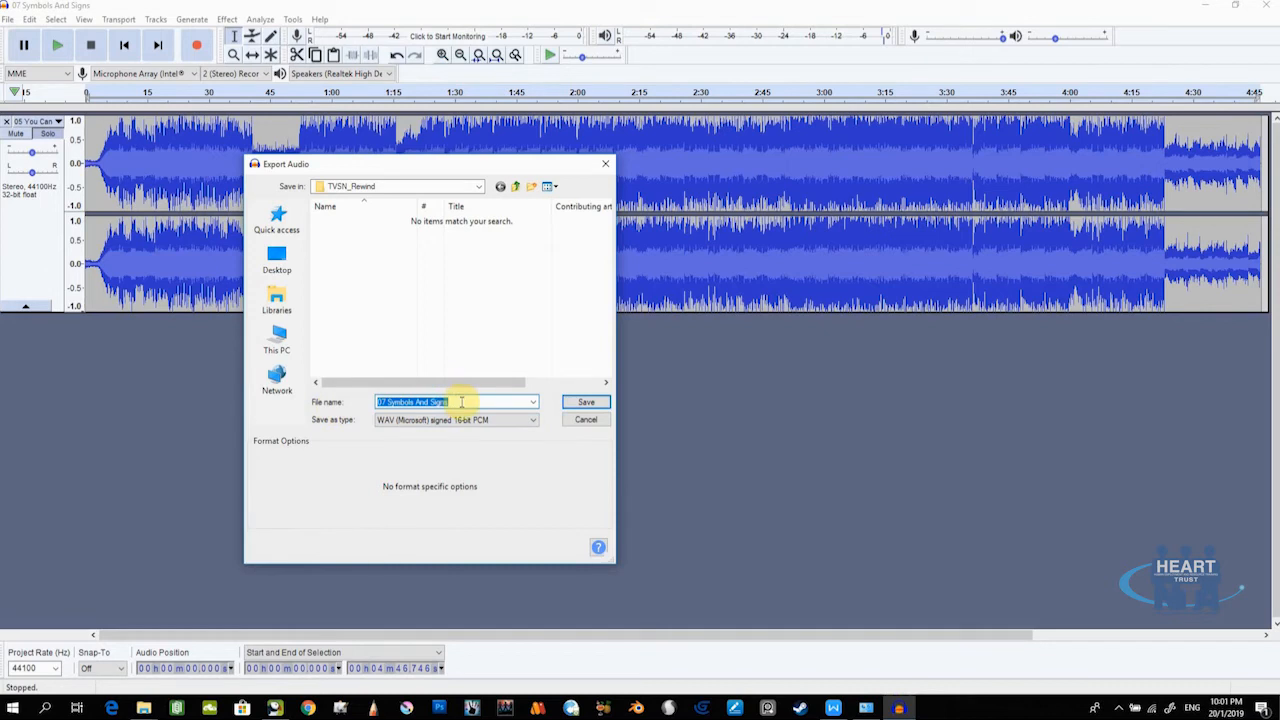
pyautogui.write('masterpiece')
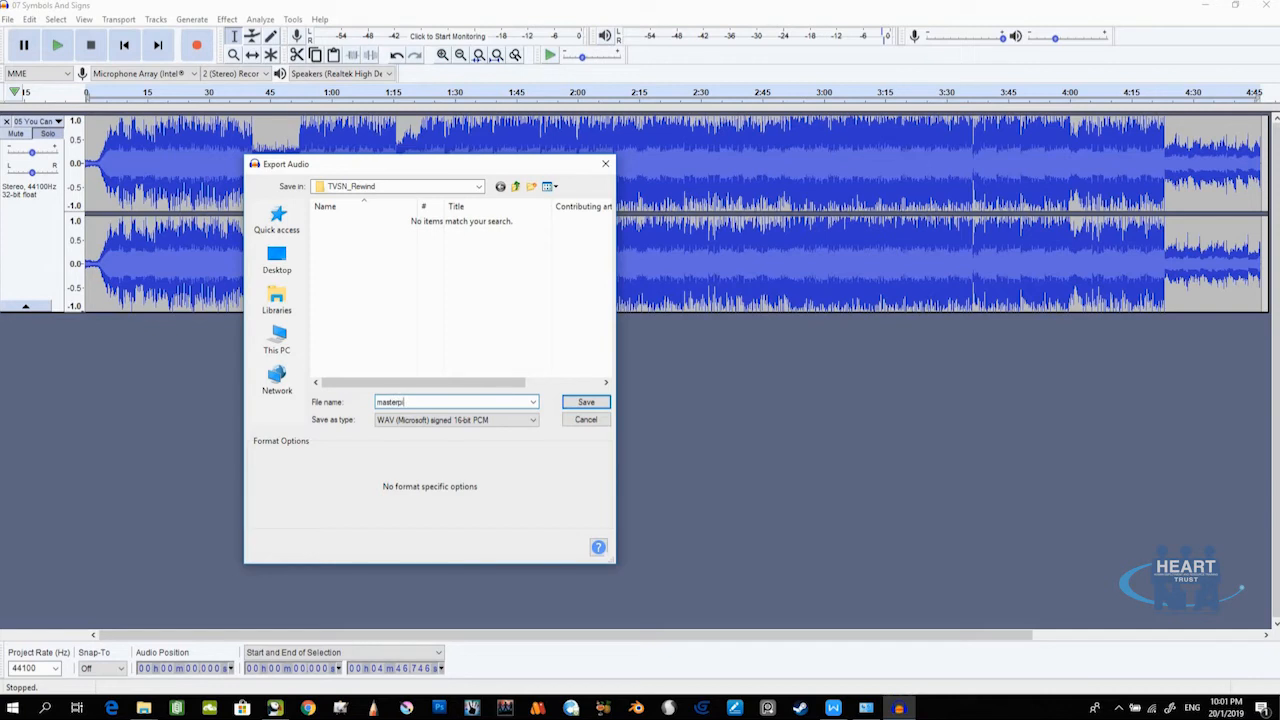
pyautogui.click(478, 424)
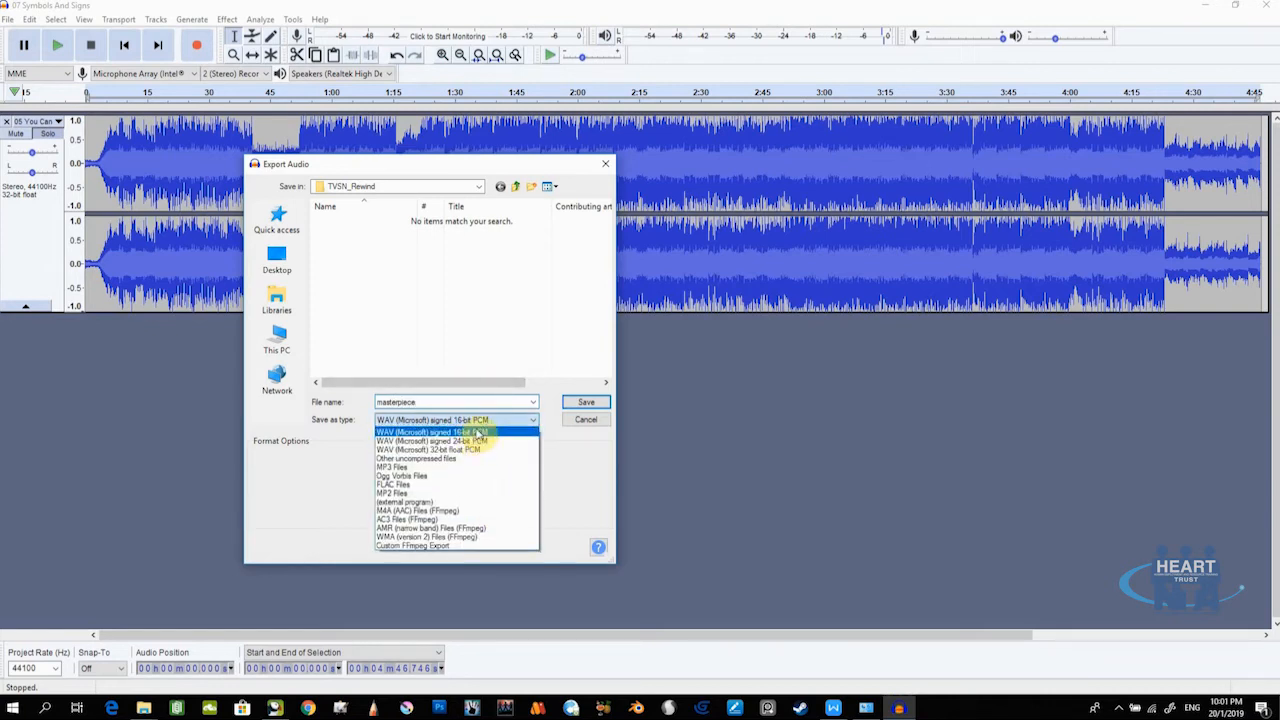
pyautogui.click(433, 433)
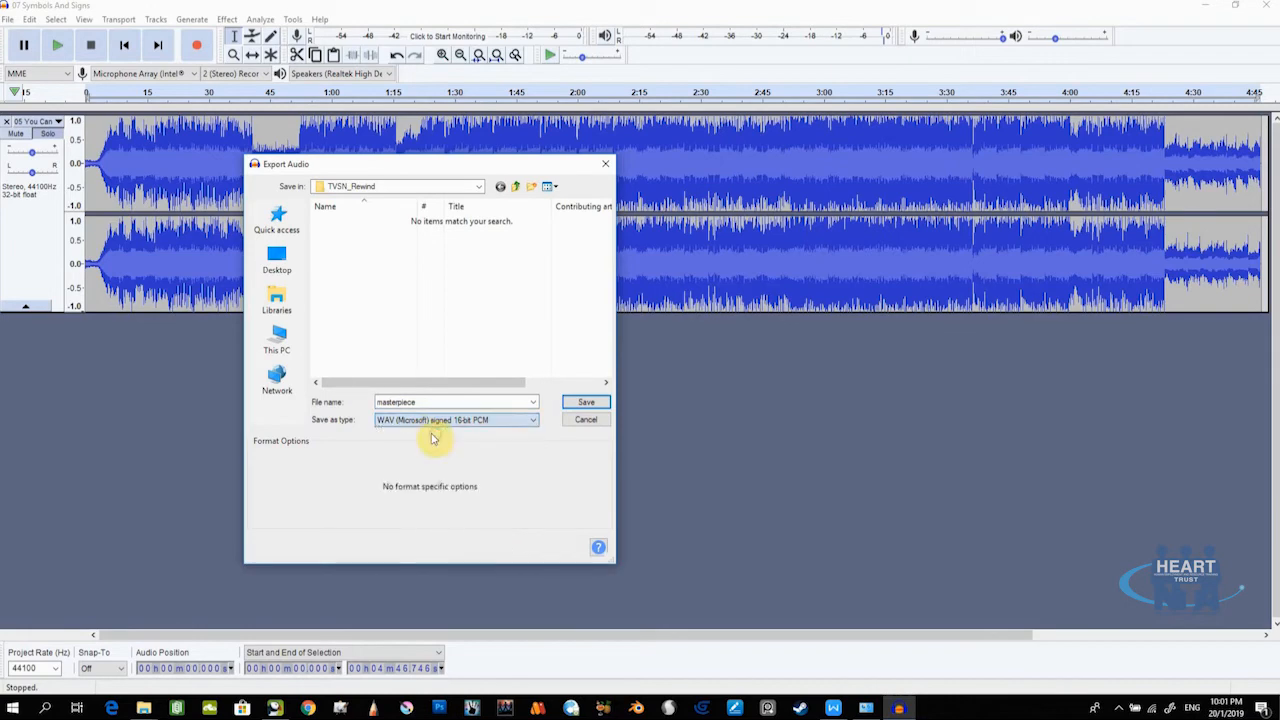
pyautogui.click(586, 404)
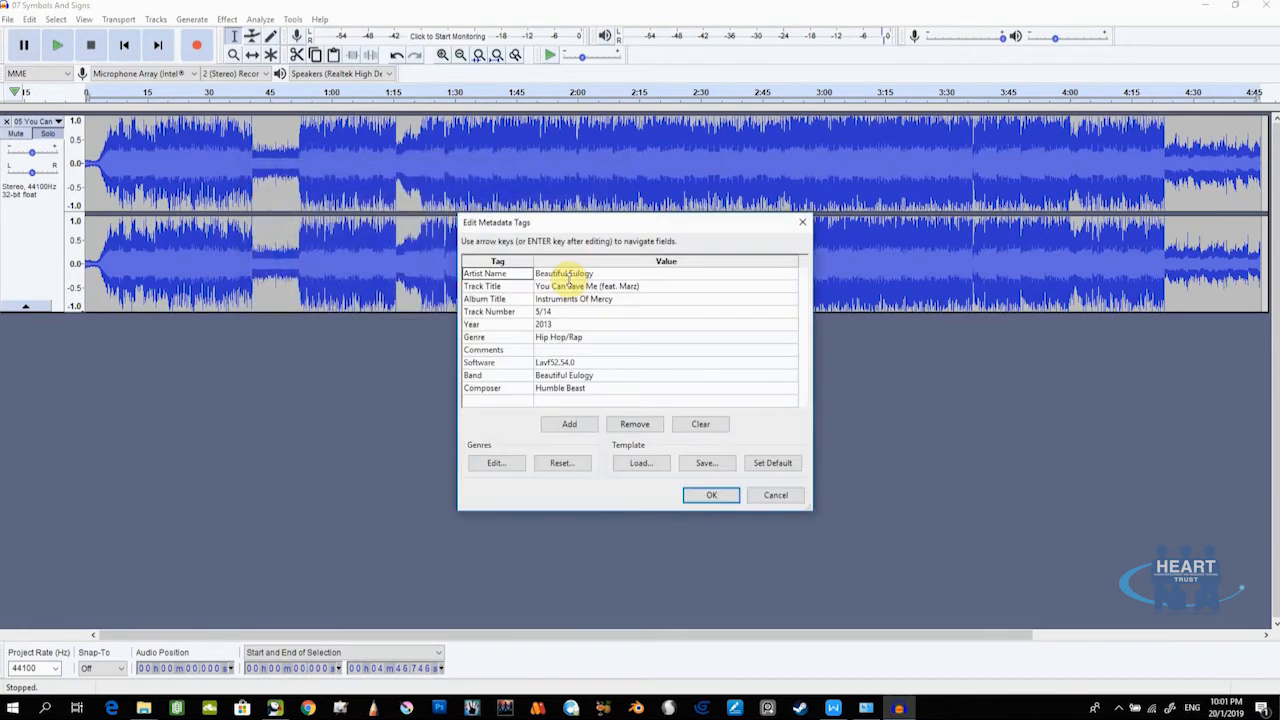
# Step: Accept the existing metadata tags for the exported file
pyautogui.moveTo(580, 226); pyautogui.dragTo(508, 141)
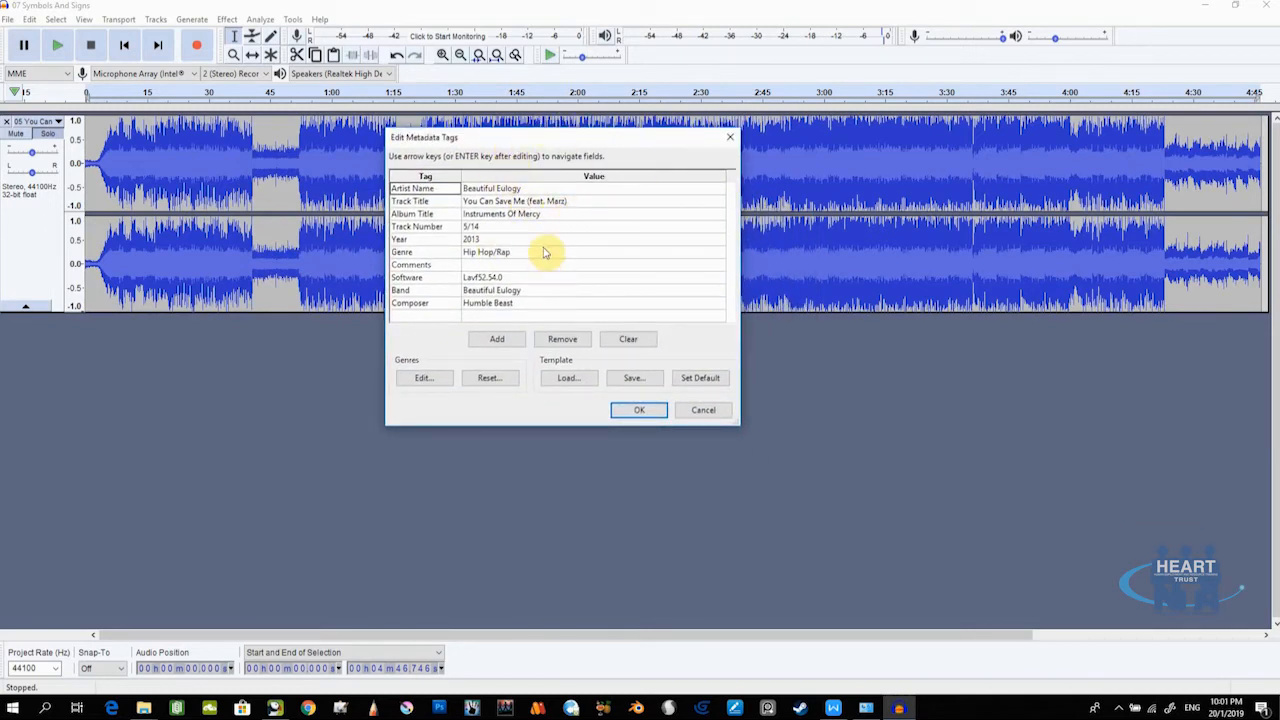
pyautogui.moveTo(545, 140); pyautogui.dragTo(577, 168)
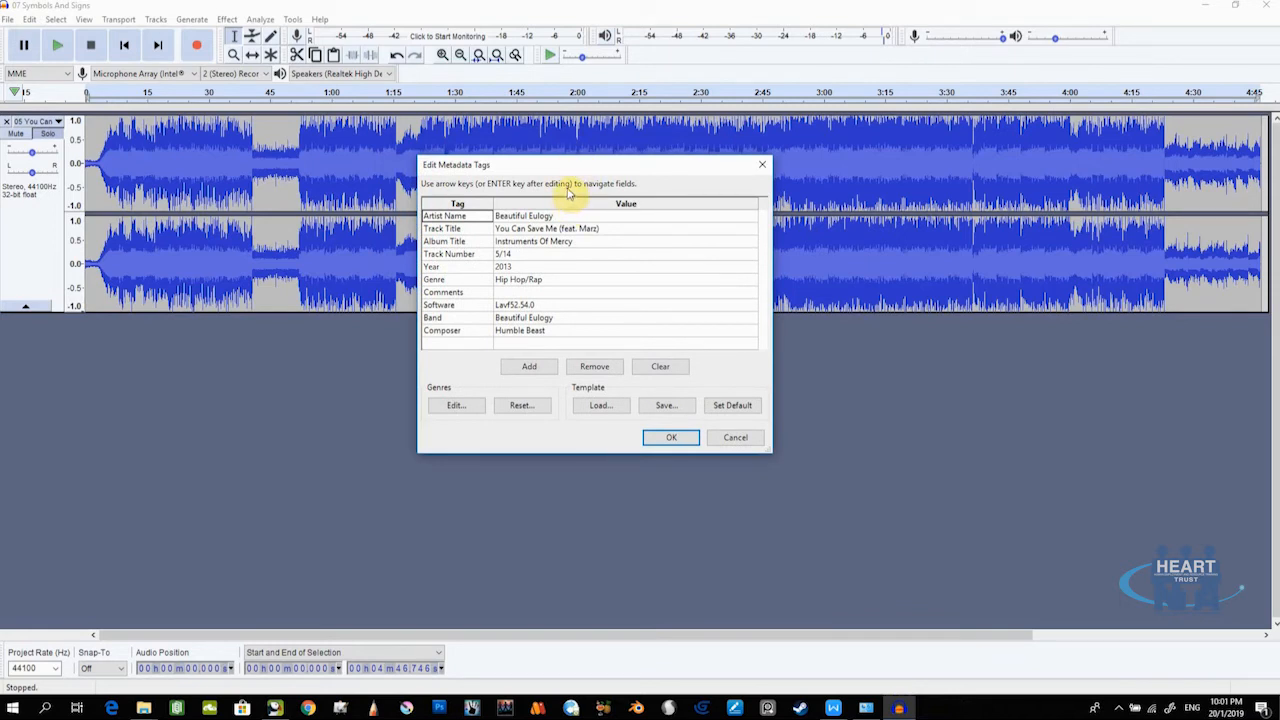
pyautogui.click(665, 438)
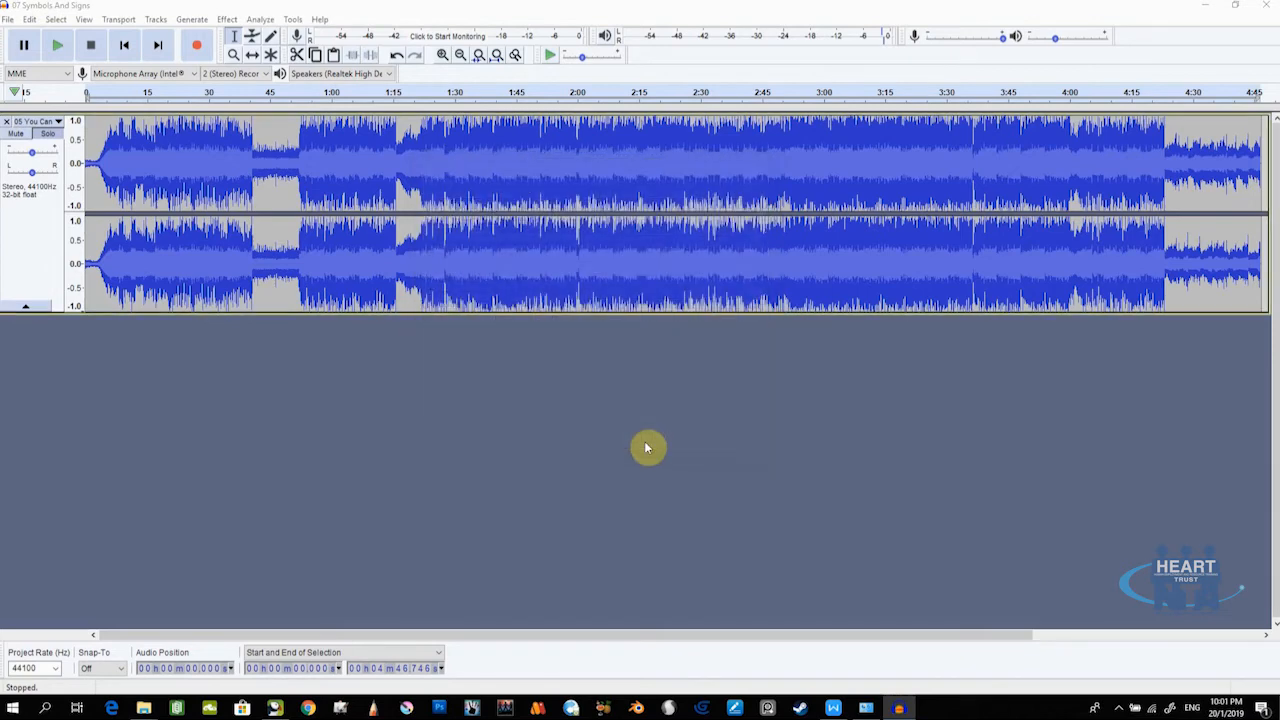